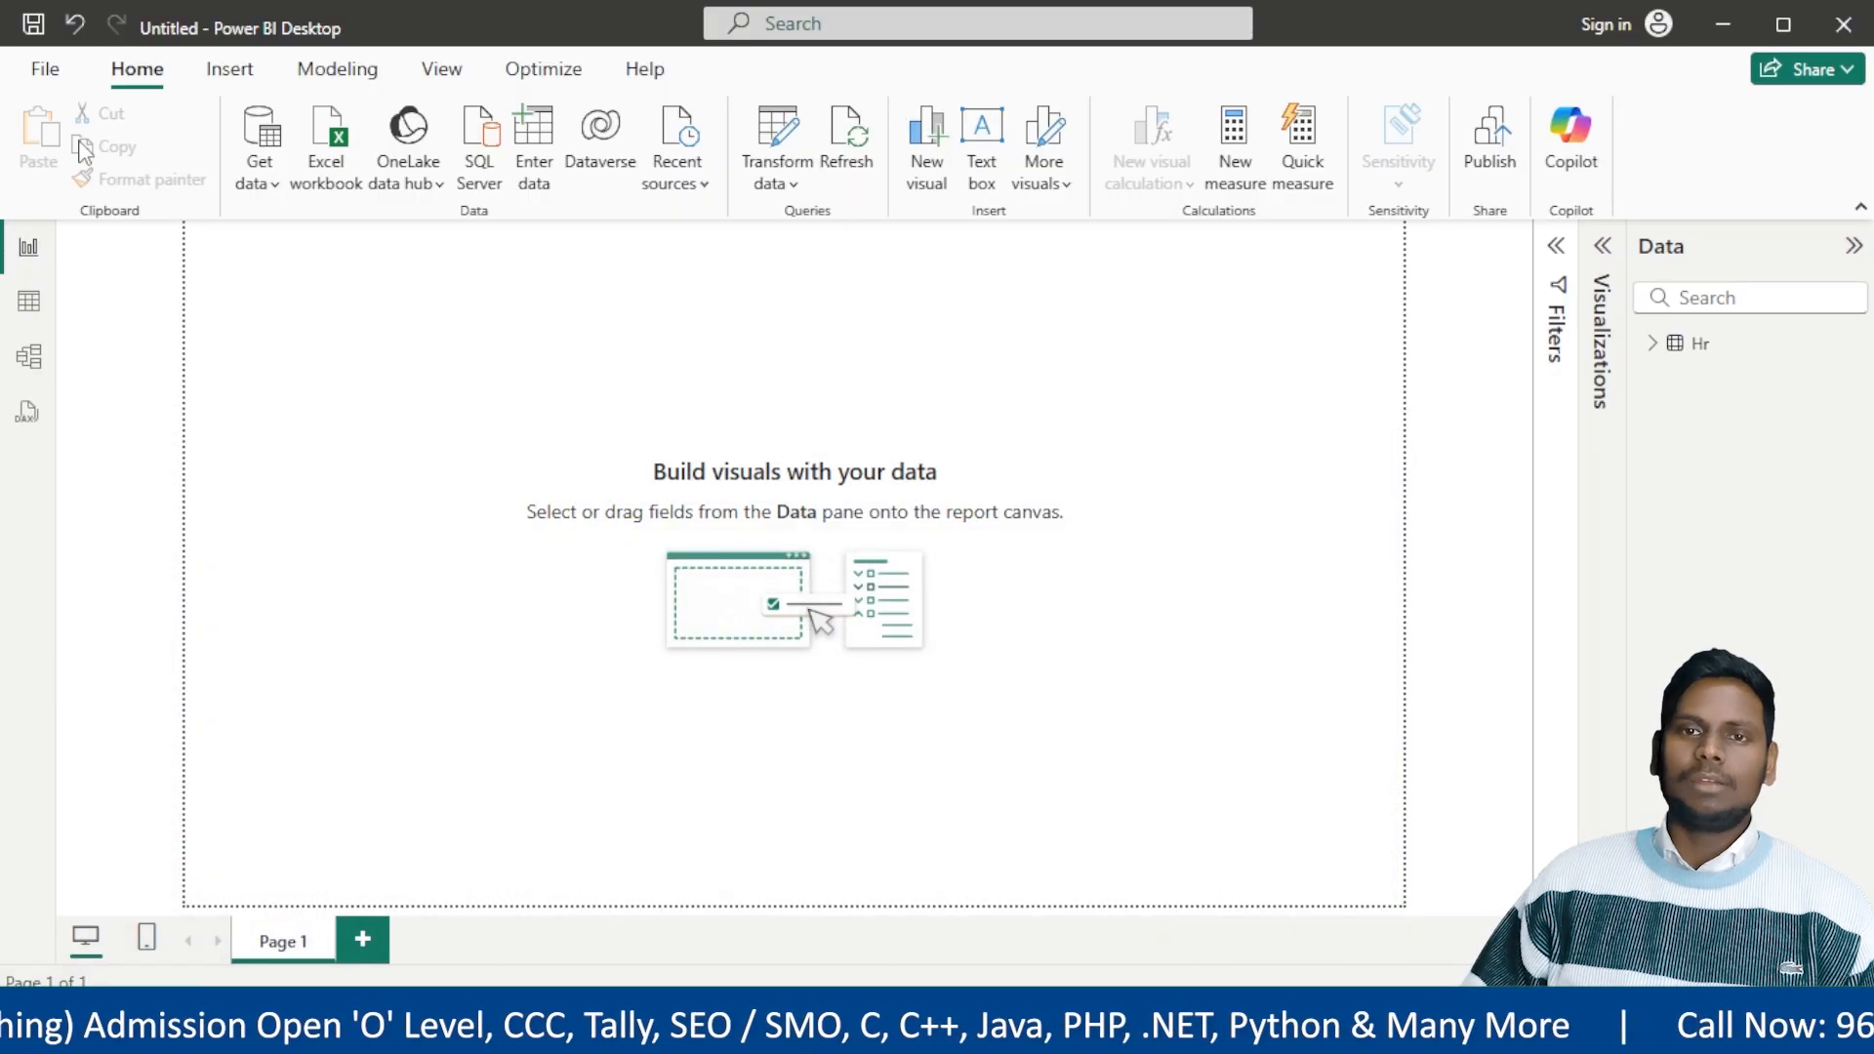
Open the global Python scripting options and check the list of detected Python home directories, keeping the anaconda3 folder.
{"action": "left_click", "coordinate": [46, 68]}
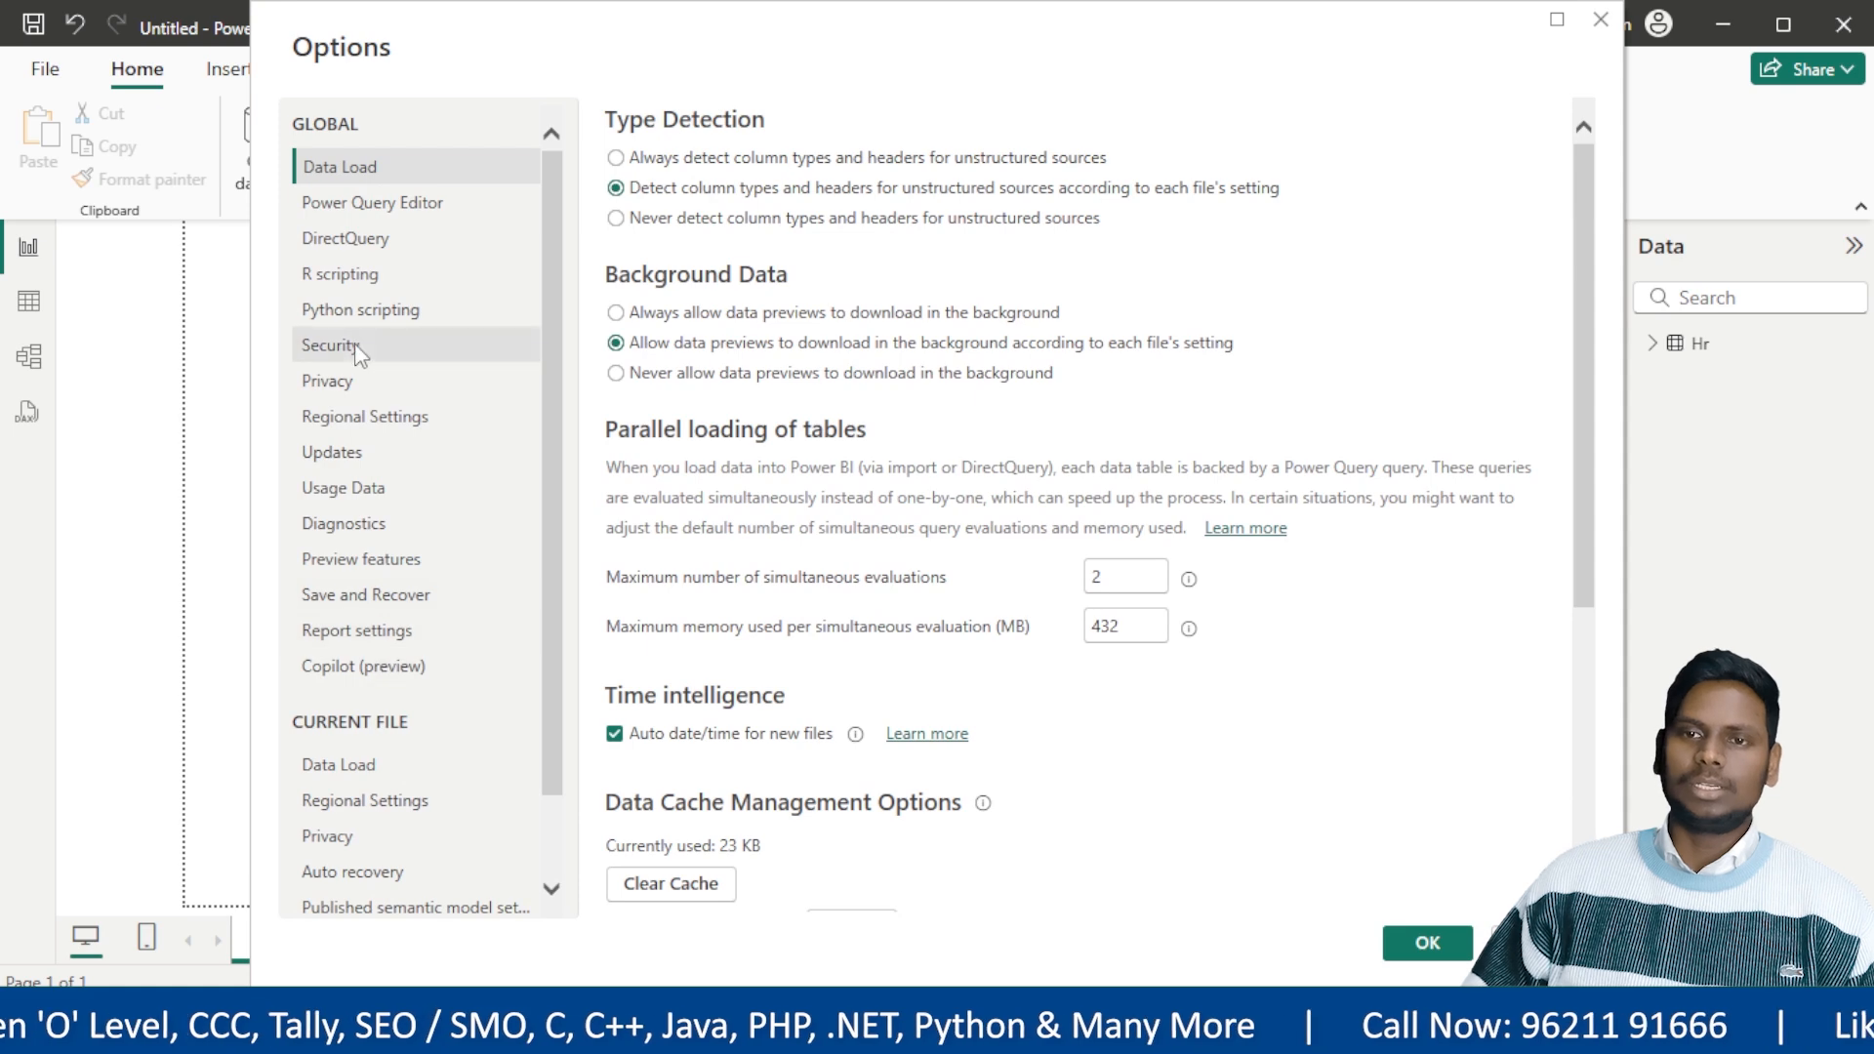
{"action": "left_click", "coordinate": [359, 310]}
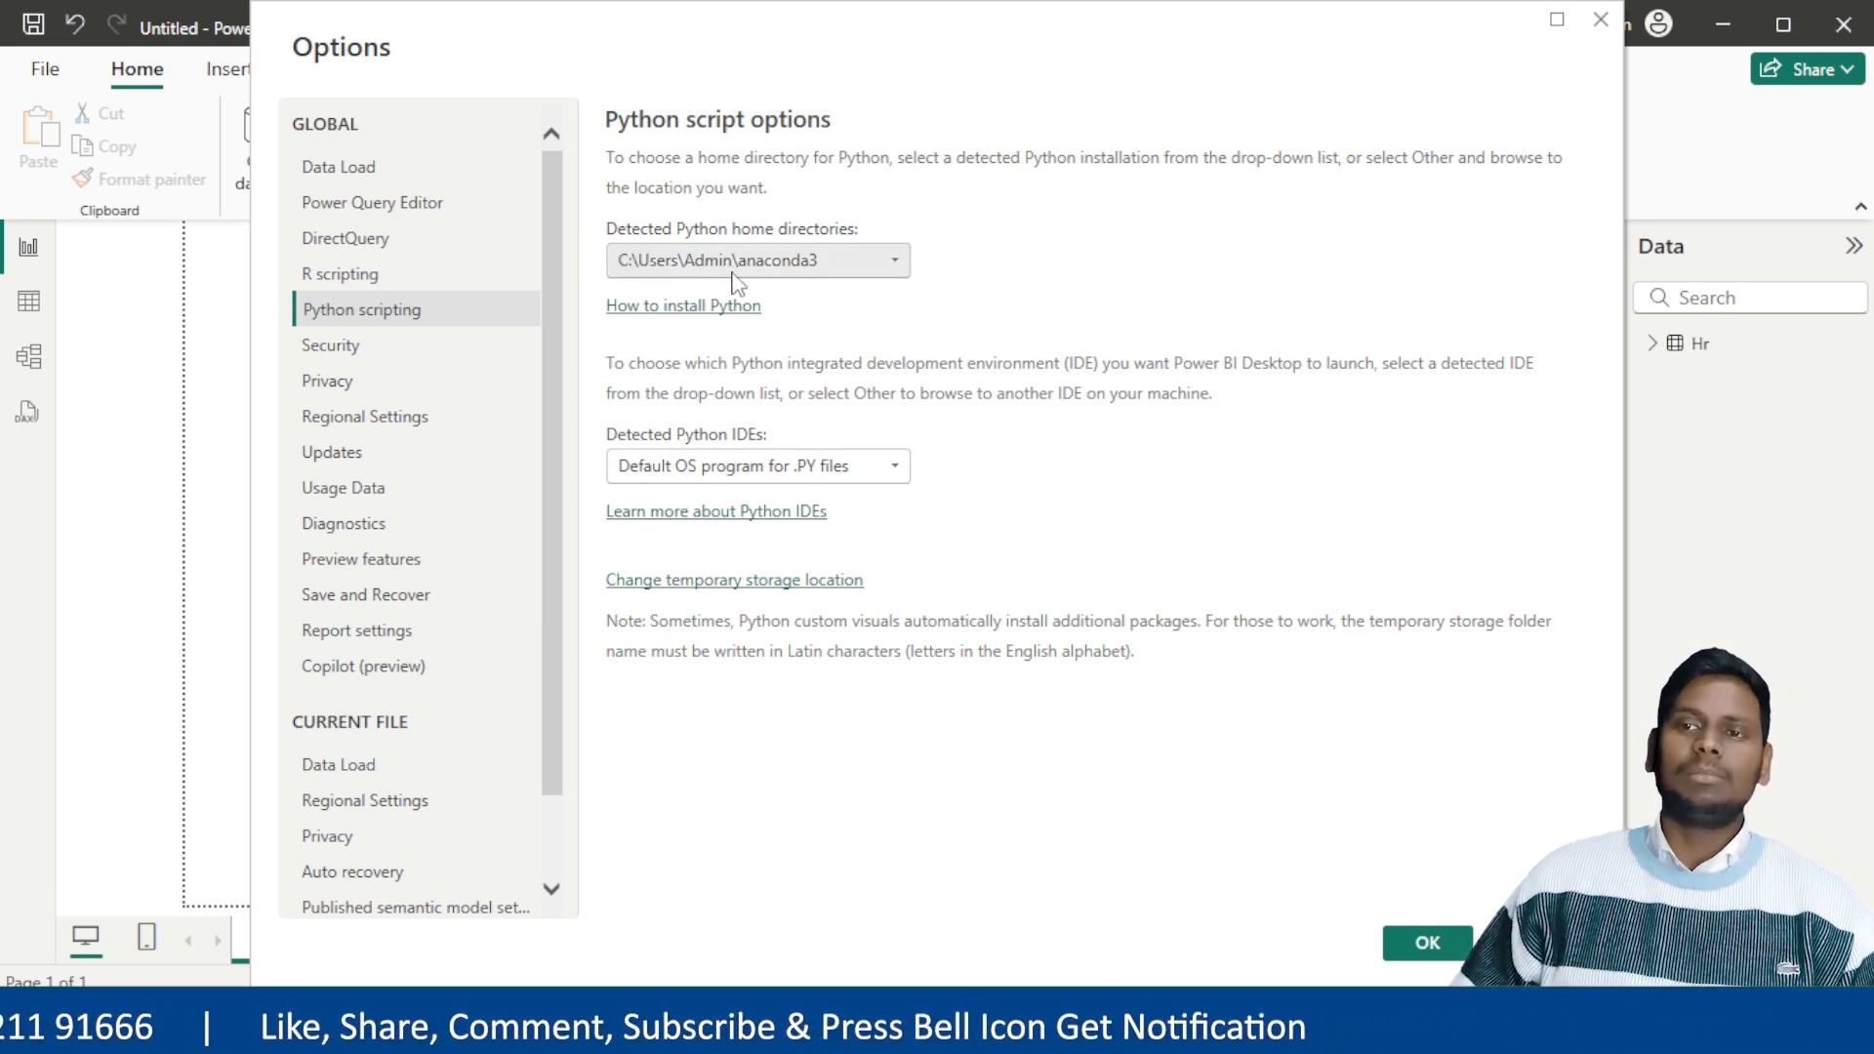
{"action": "left_click", "coordinate": [890, 264]}
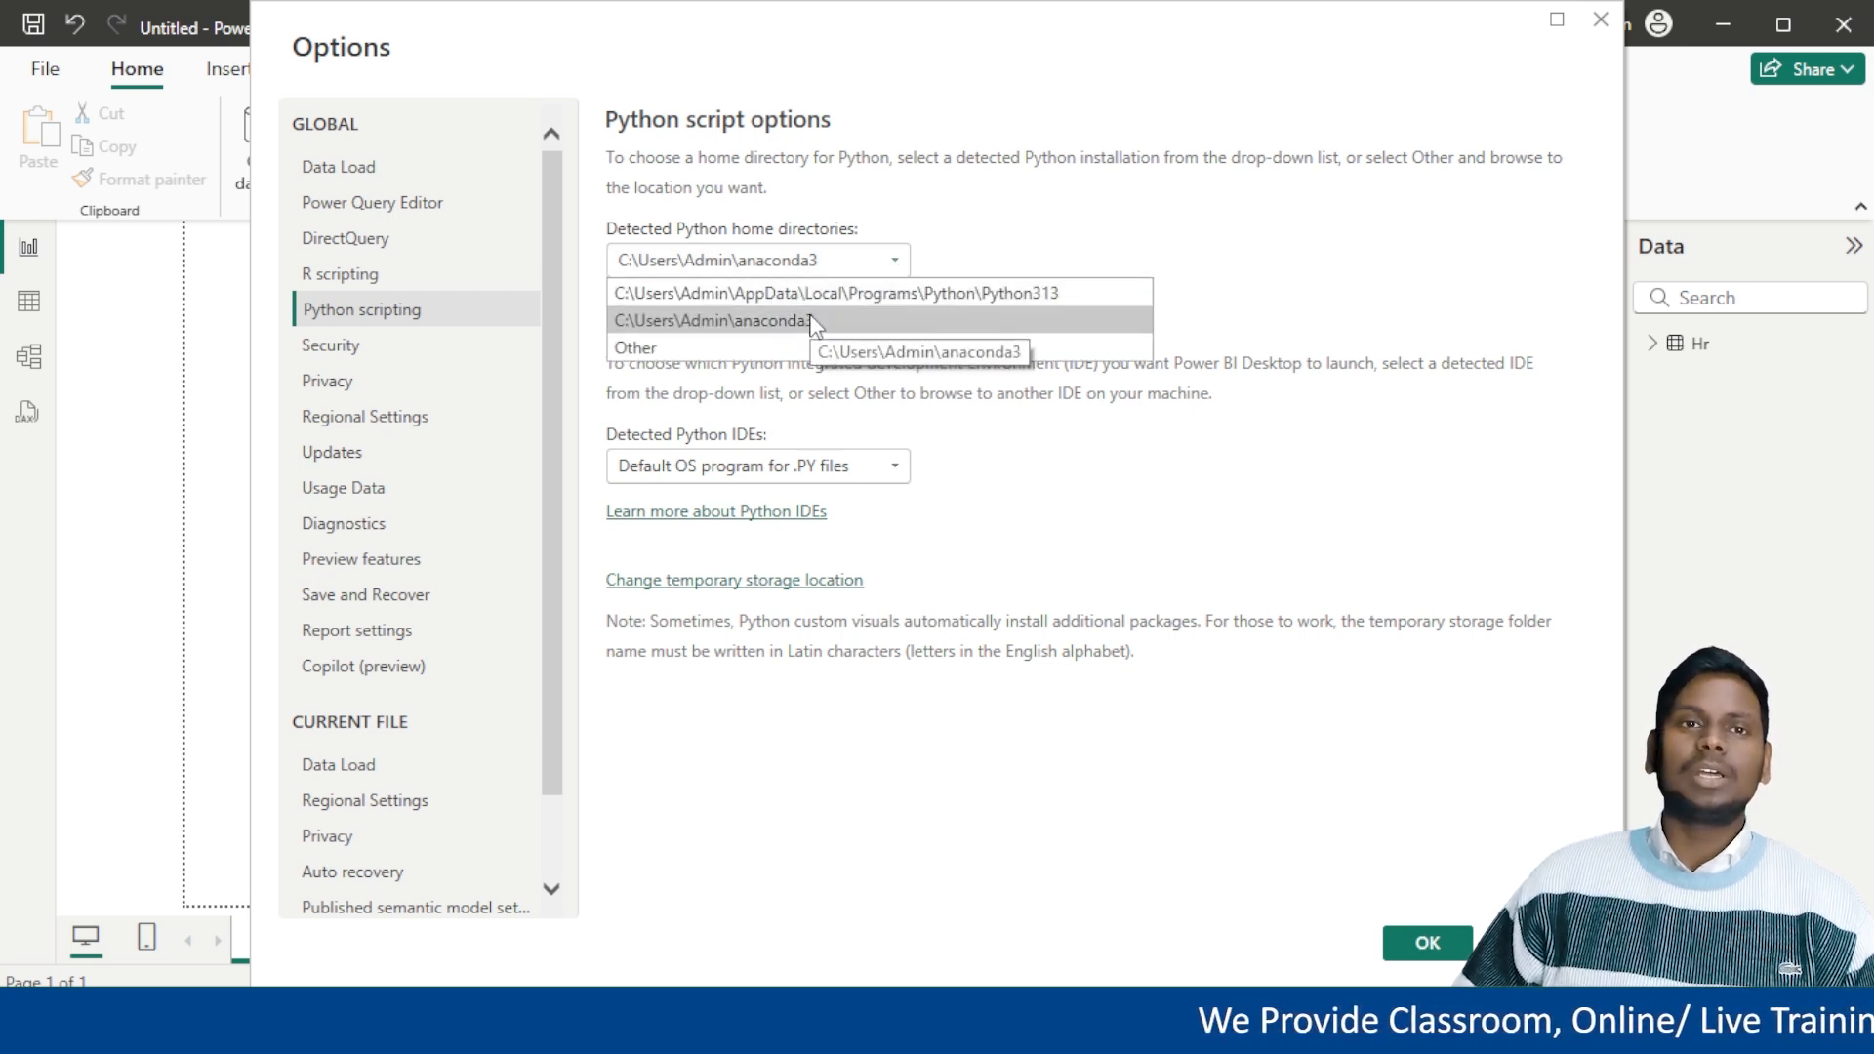
{"action": "left_click", "coordinate": [982, 249]}
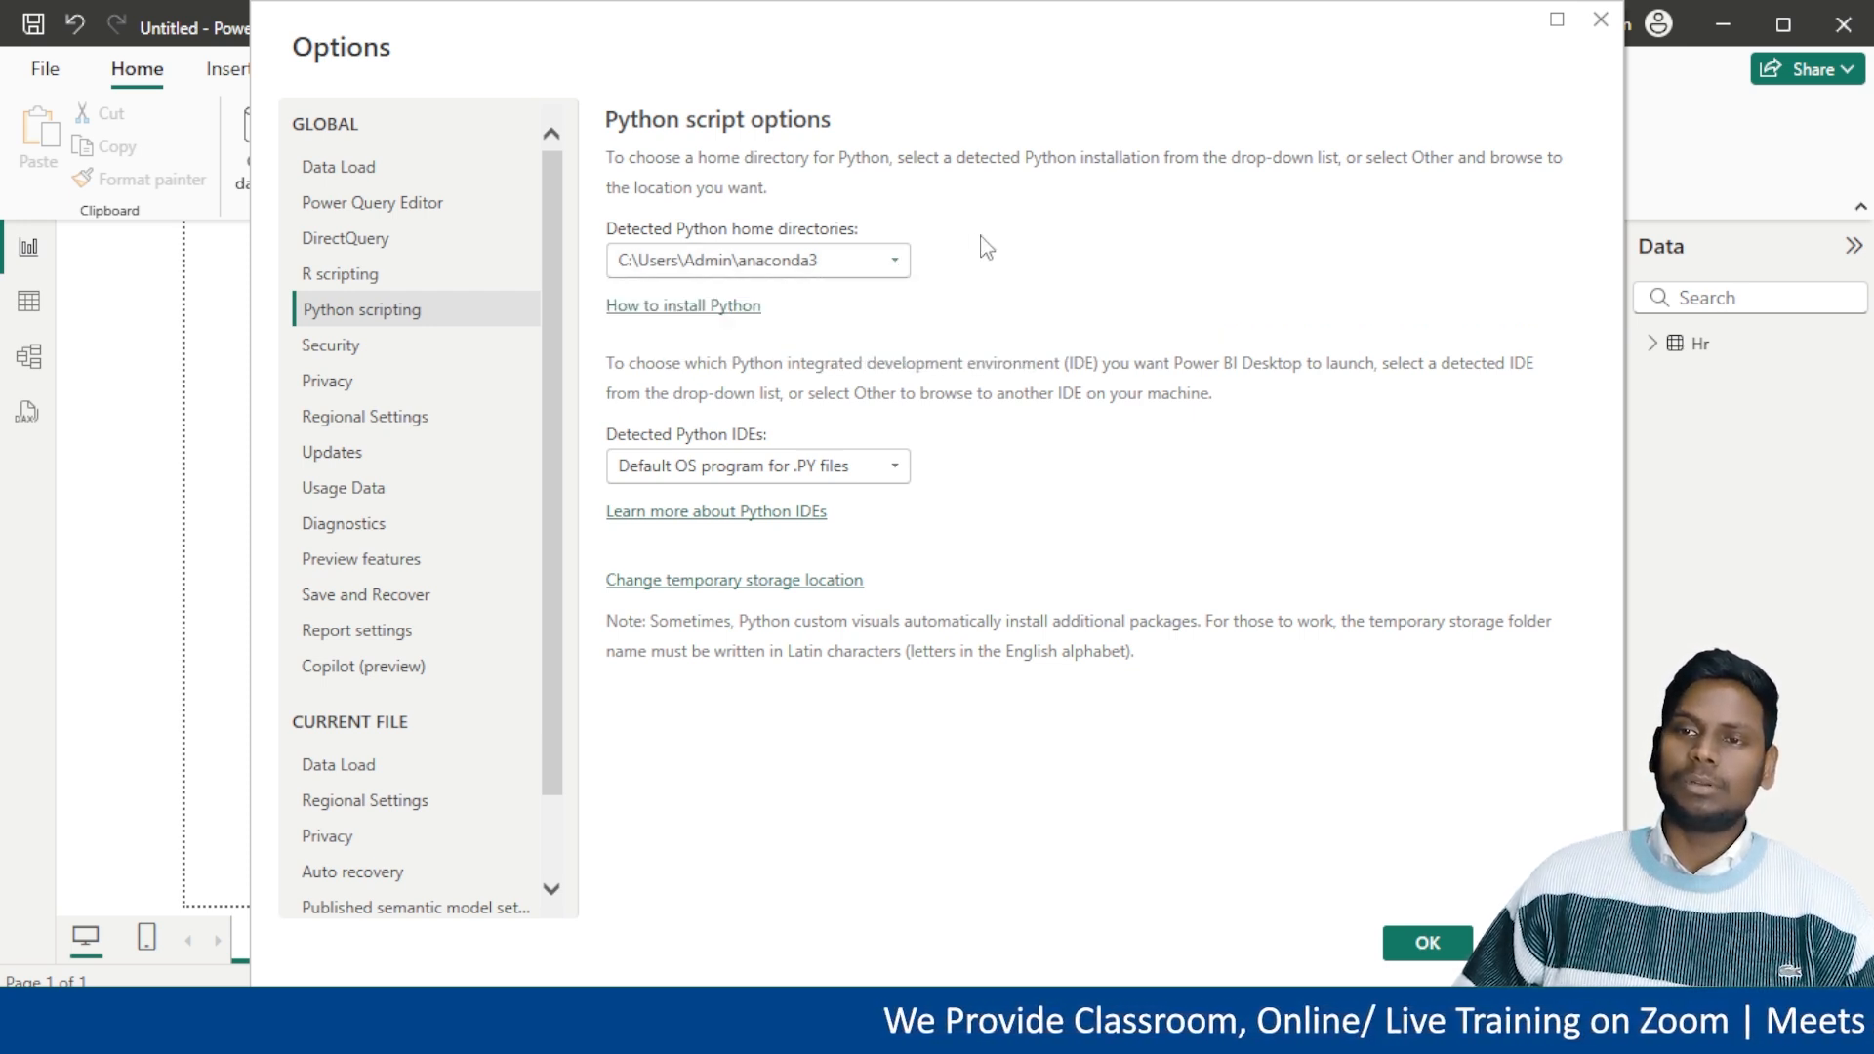
View the online help on installing Python, return to Power BI Desktop and accept the Python script options.
{"action": "left_click", "coordinate": [716, 308]}
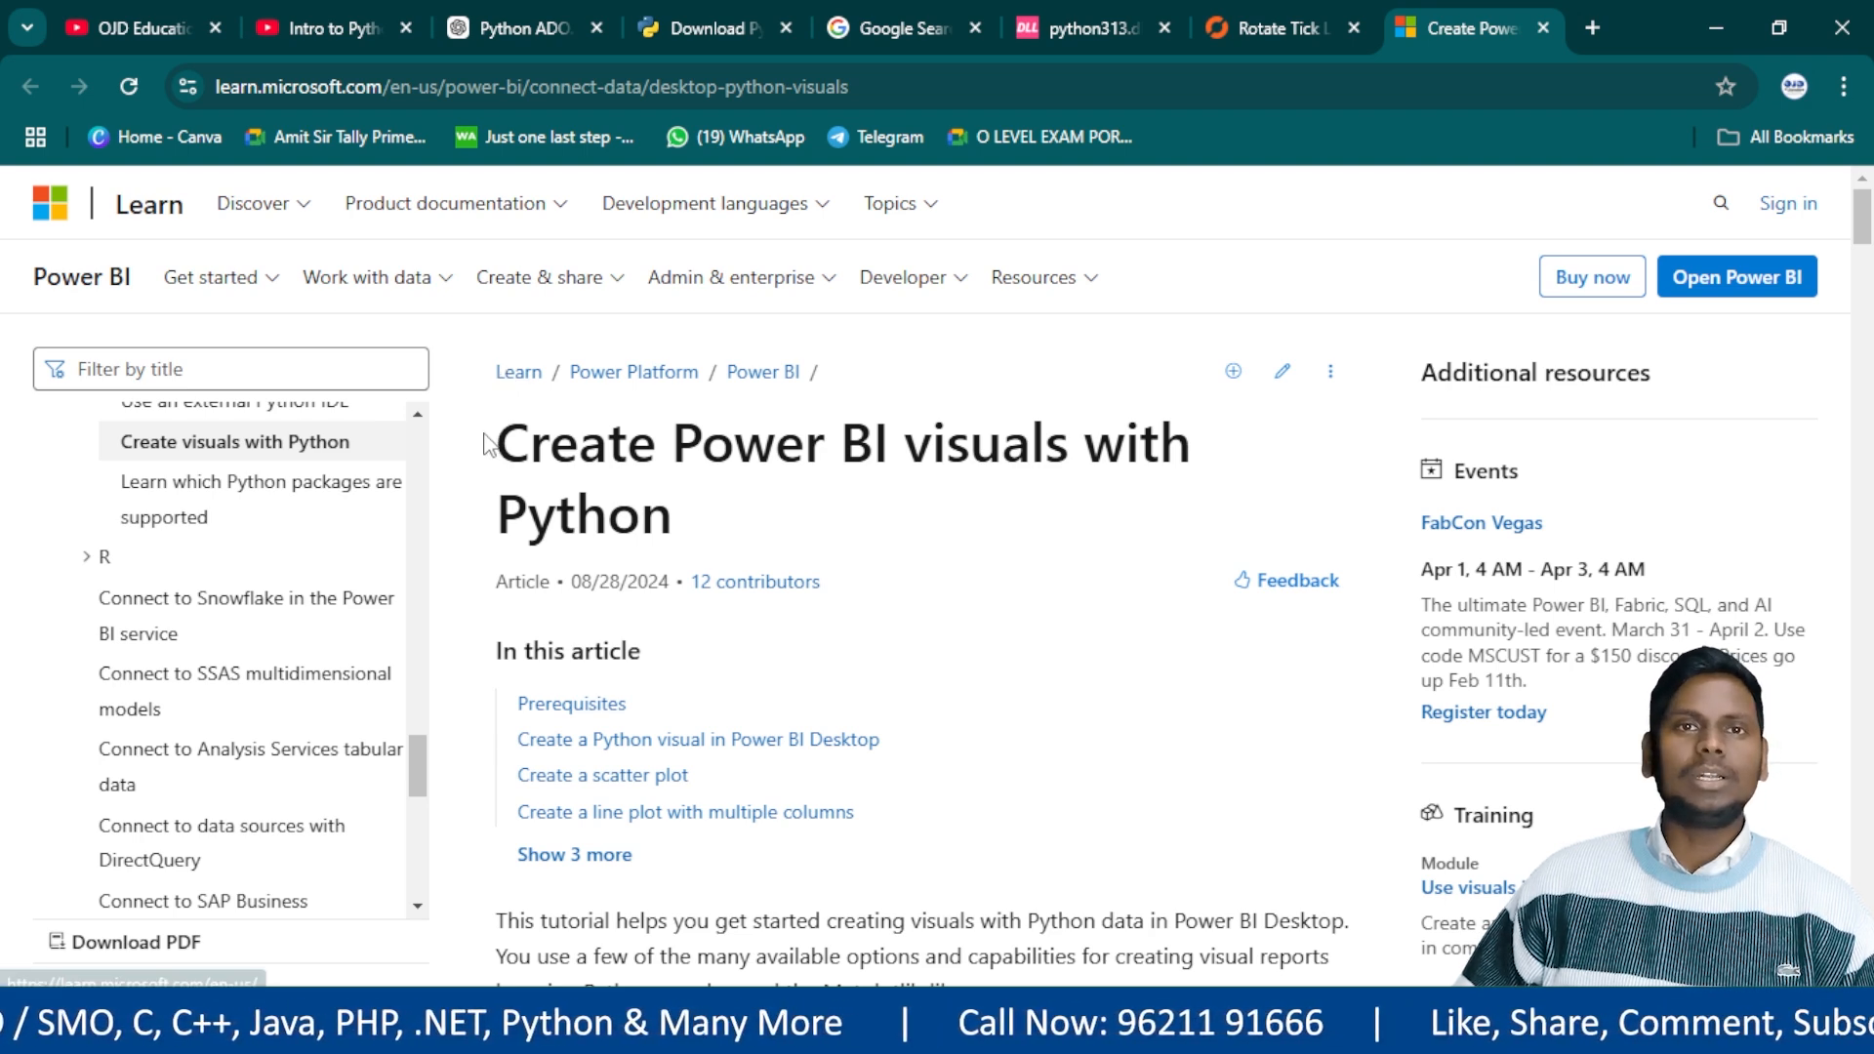
{"action": "left_click", "coordinate": [430, 1025]}
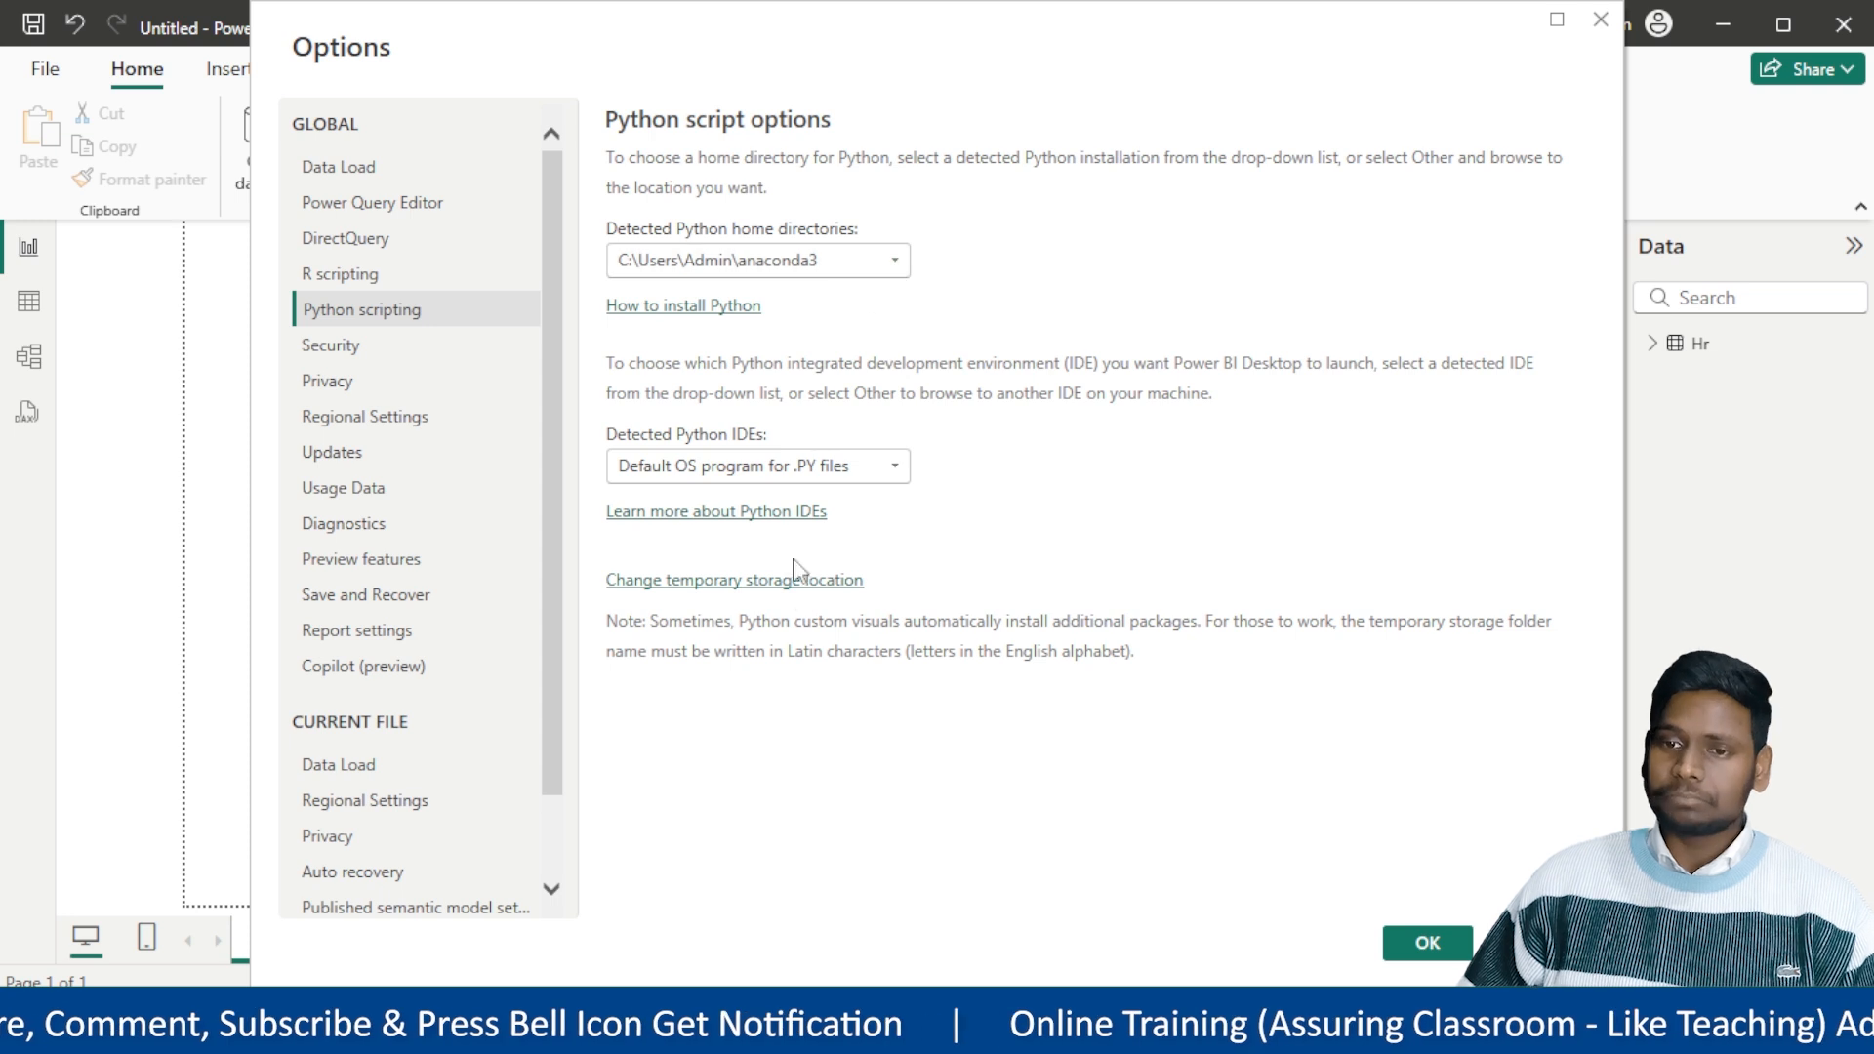
{"action": "left_click", "coordinate": [1442, 945]}
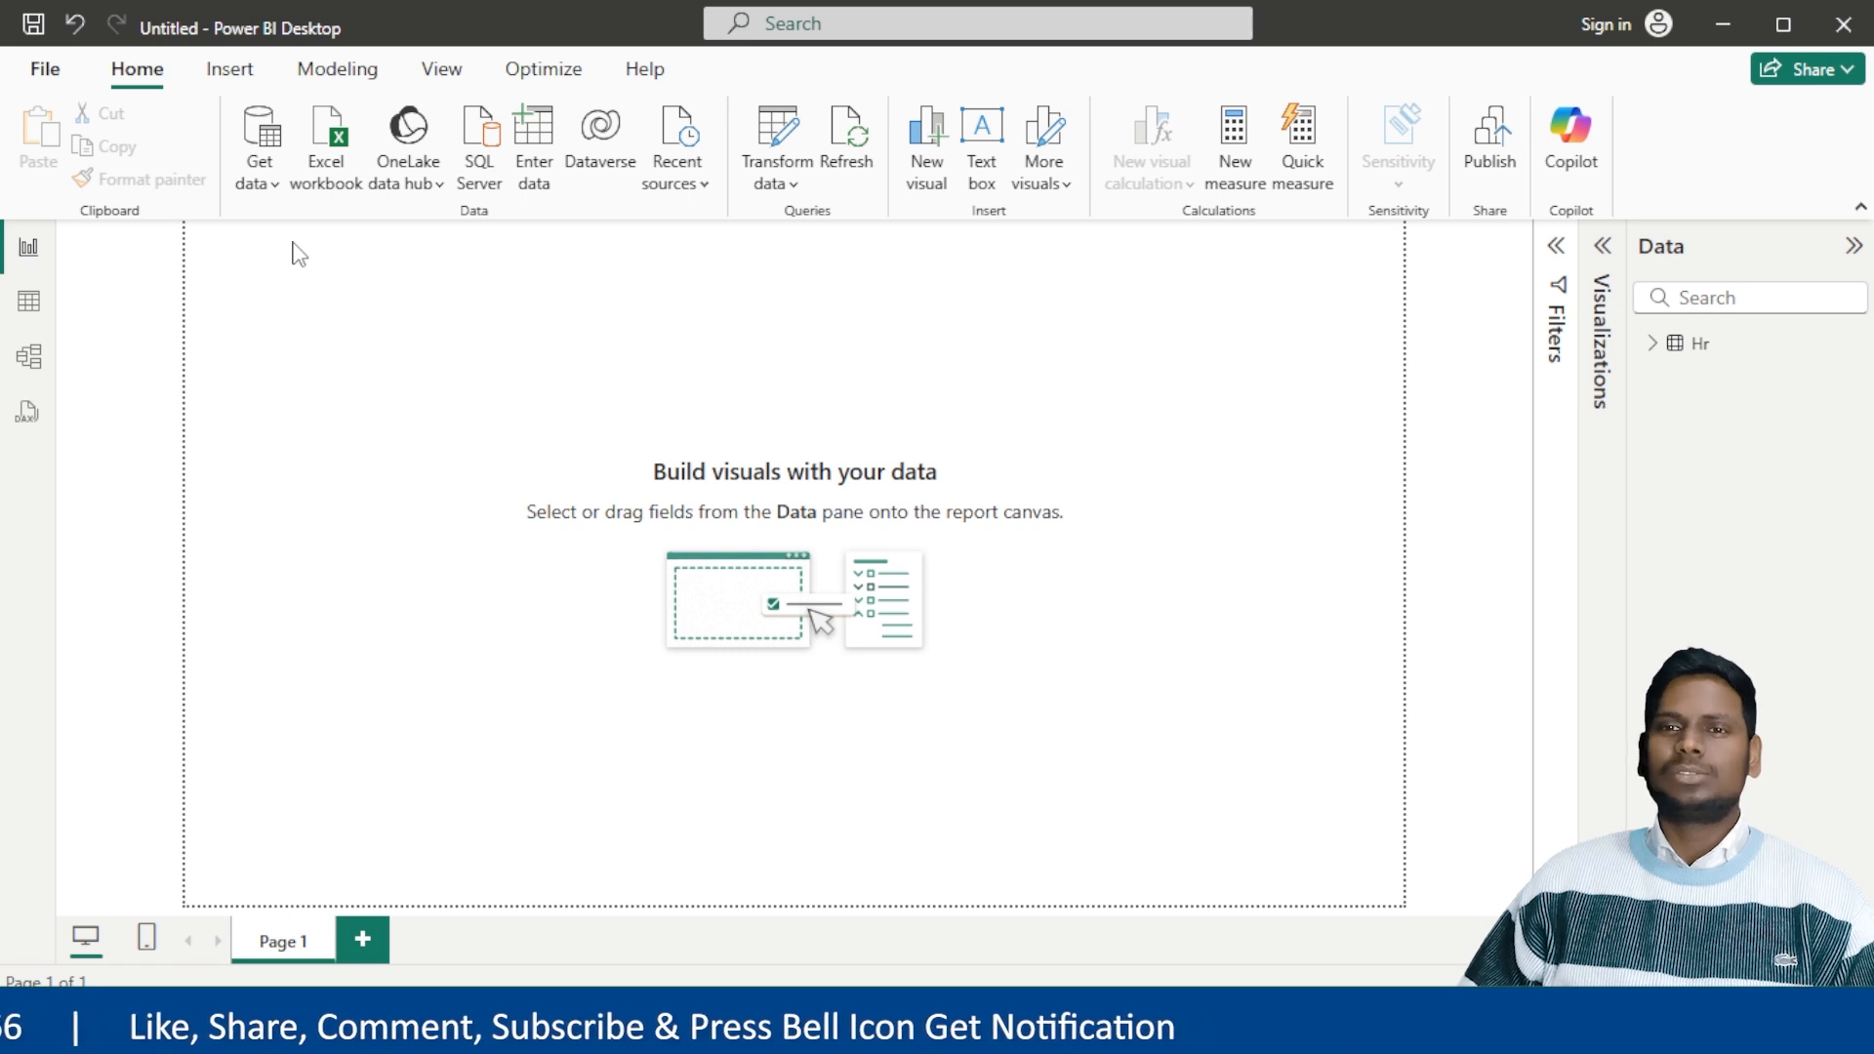
Search all data sources for "Python" and connect to the Python script source.
{"action": "left_click", "coordinate": [272, 182]}
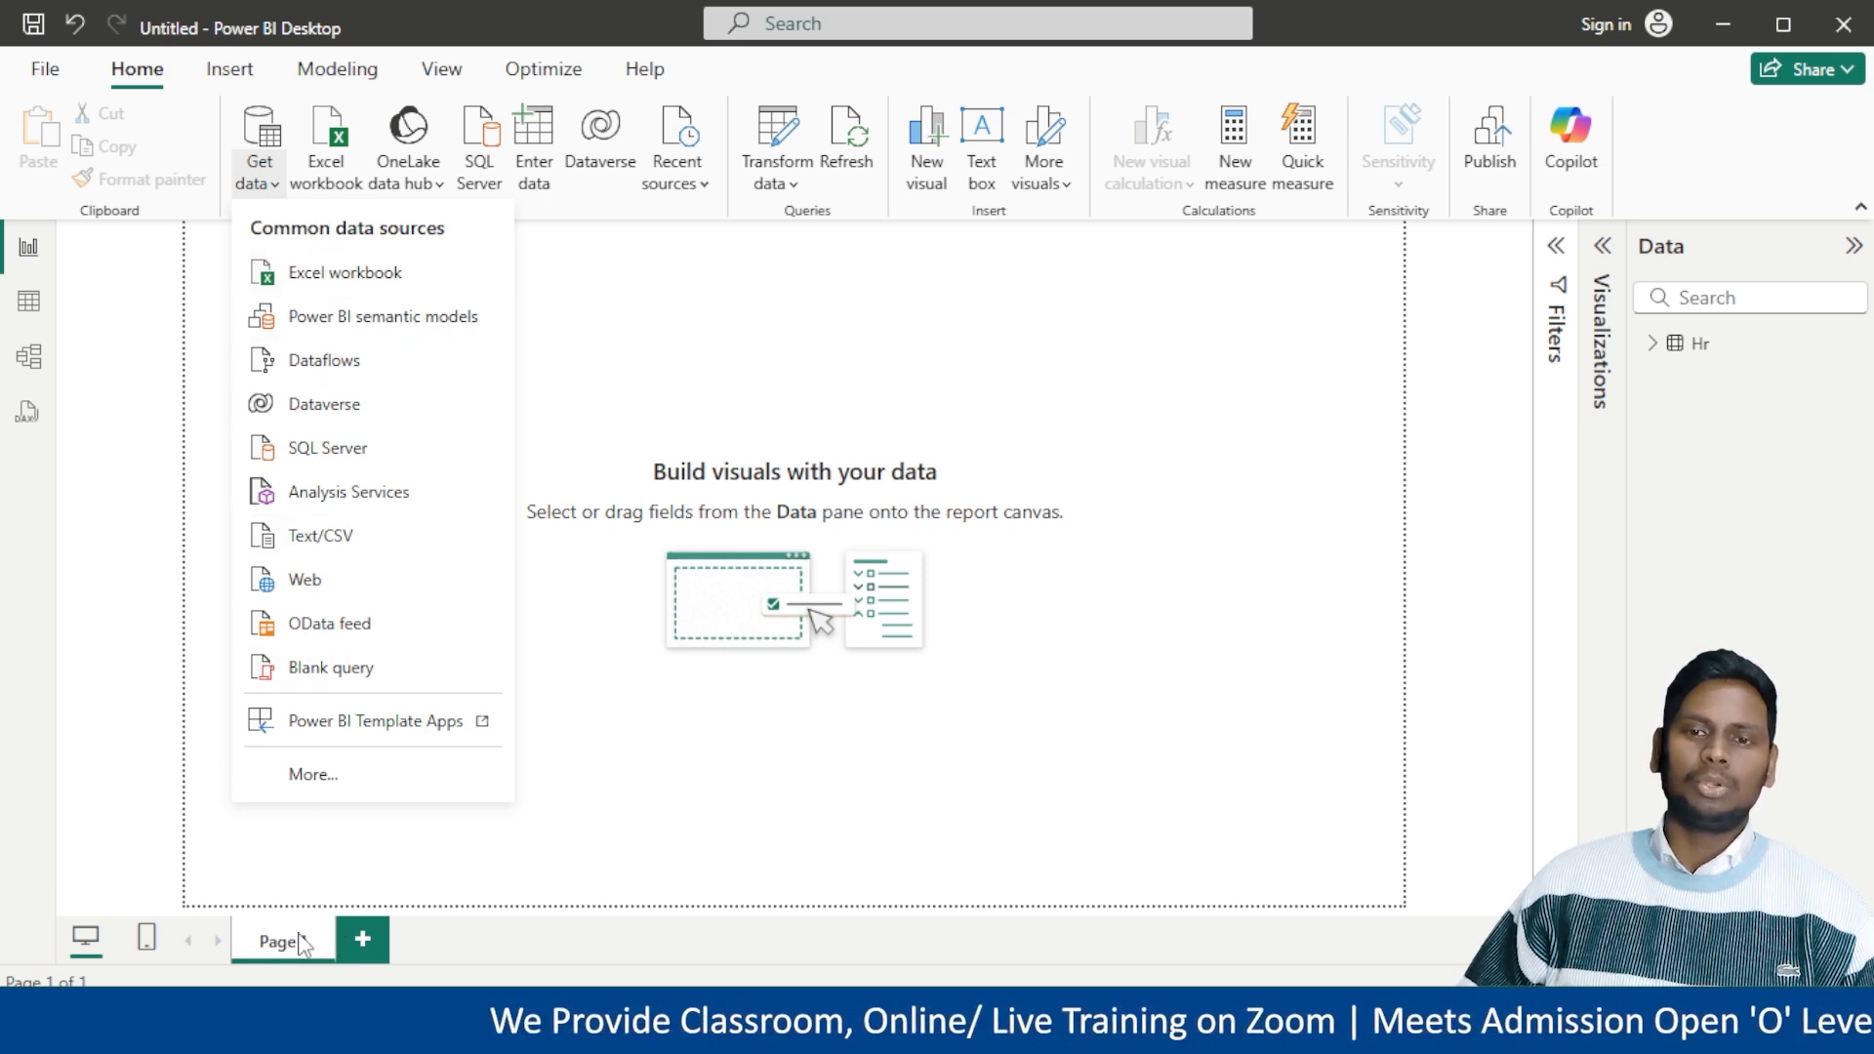
{"action": "left_click", "coordinate": [312, 776]}
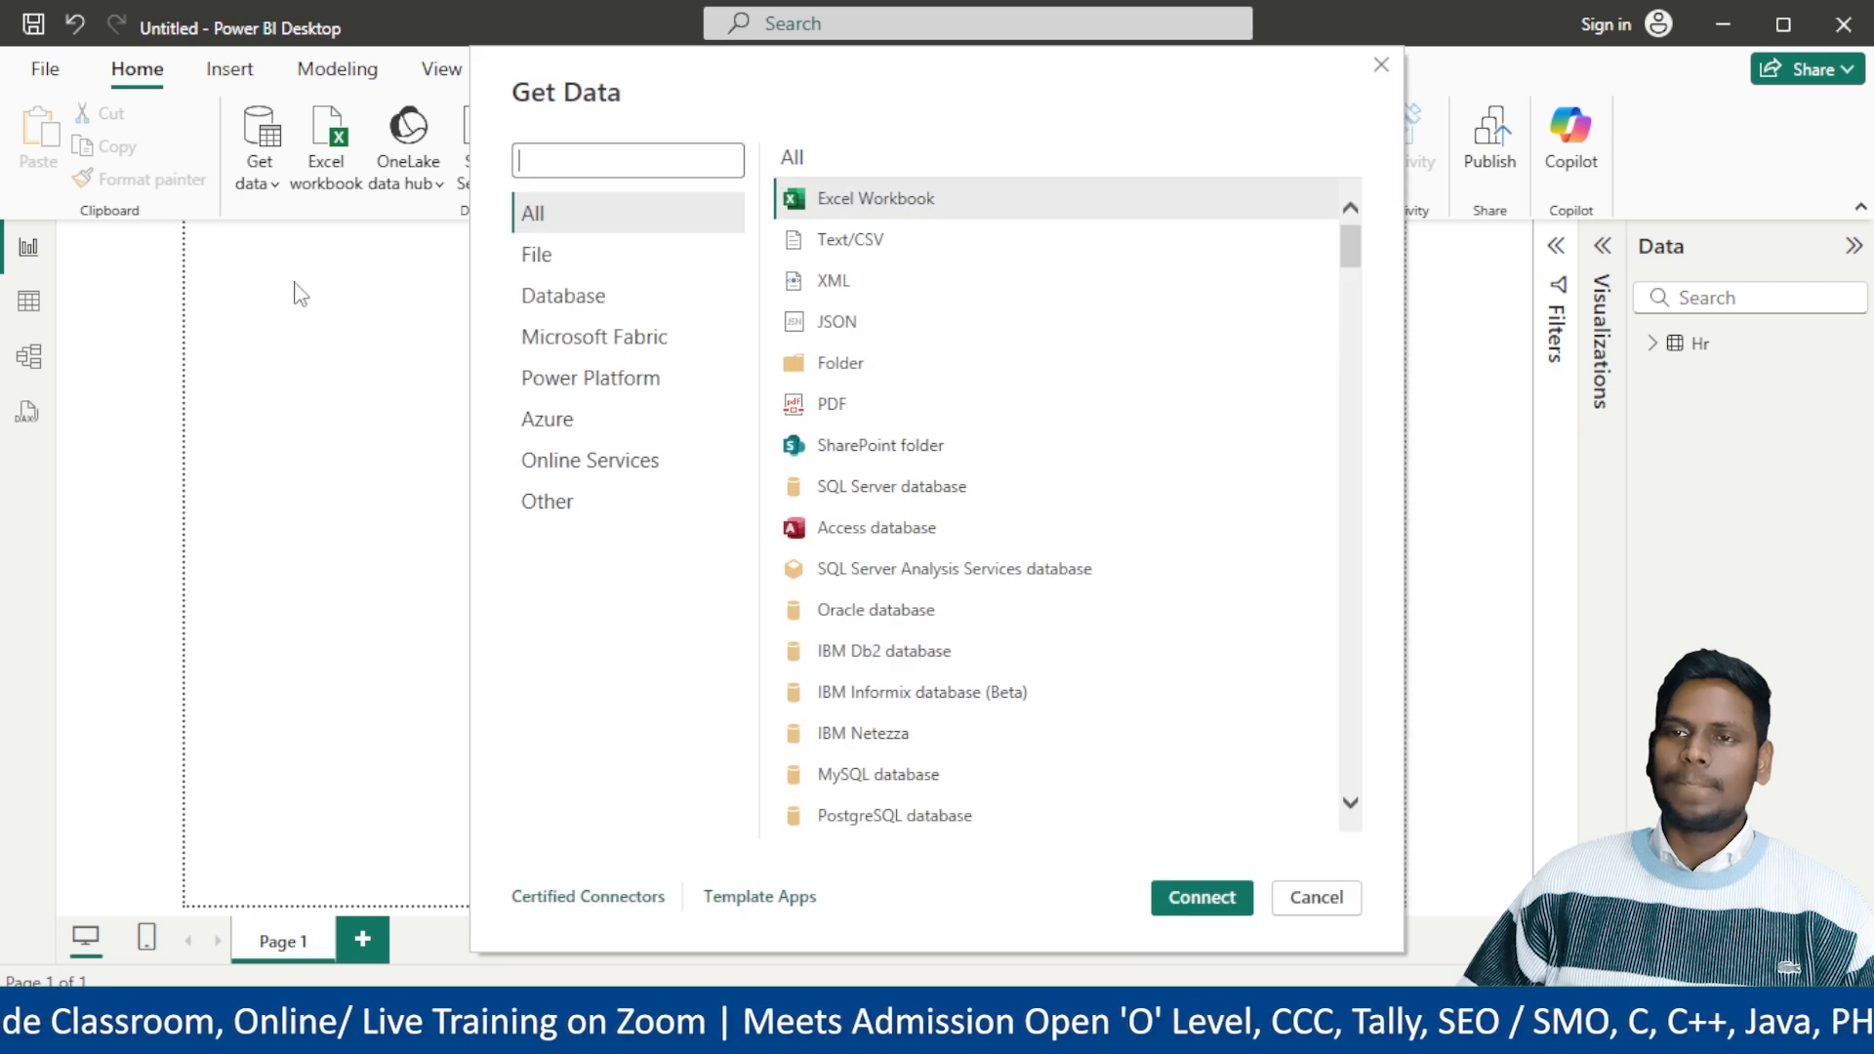
{"action": "type", "text": "Python"}
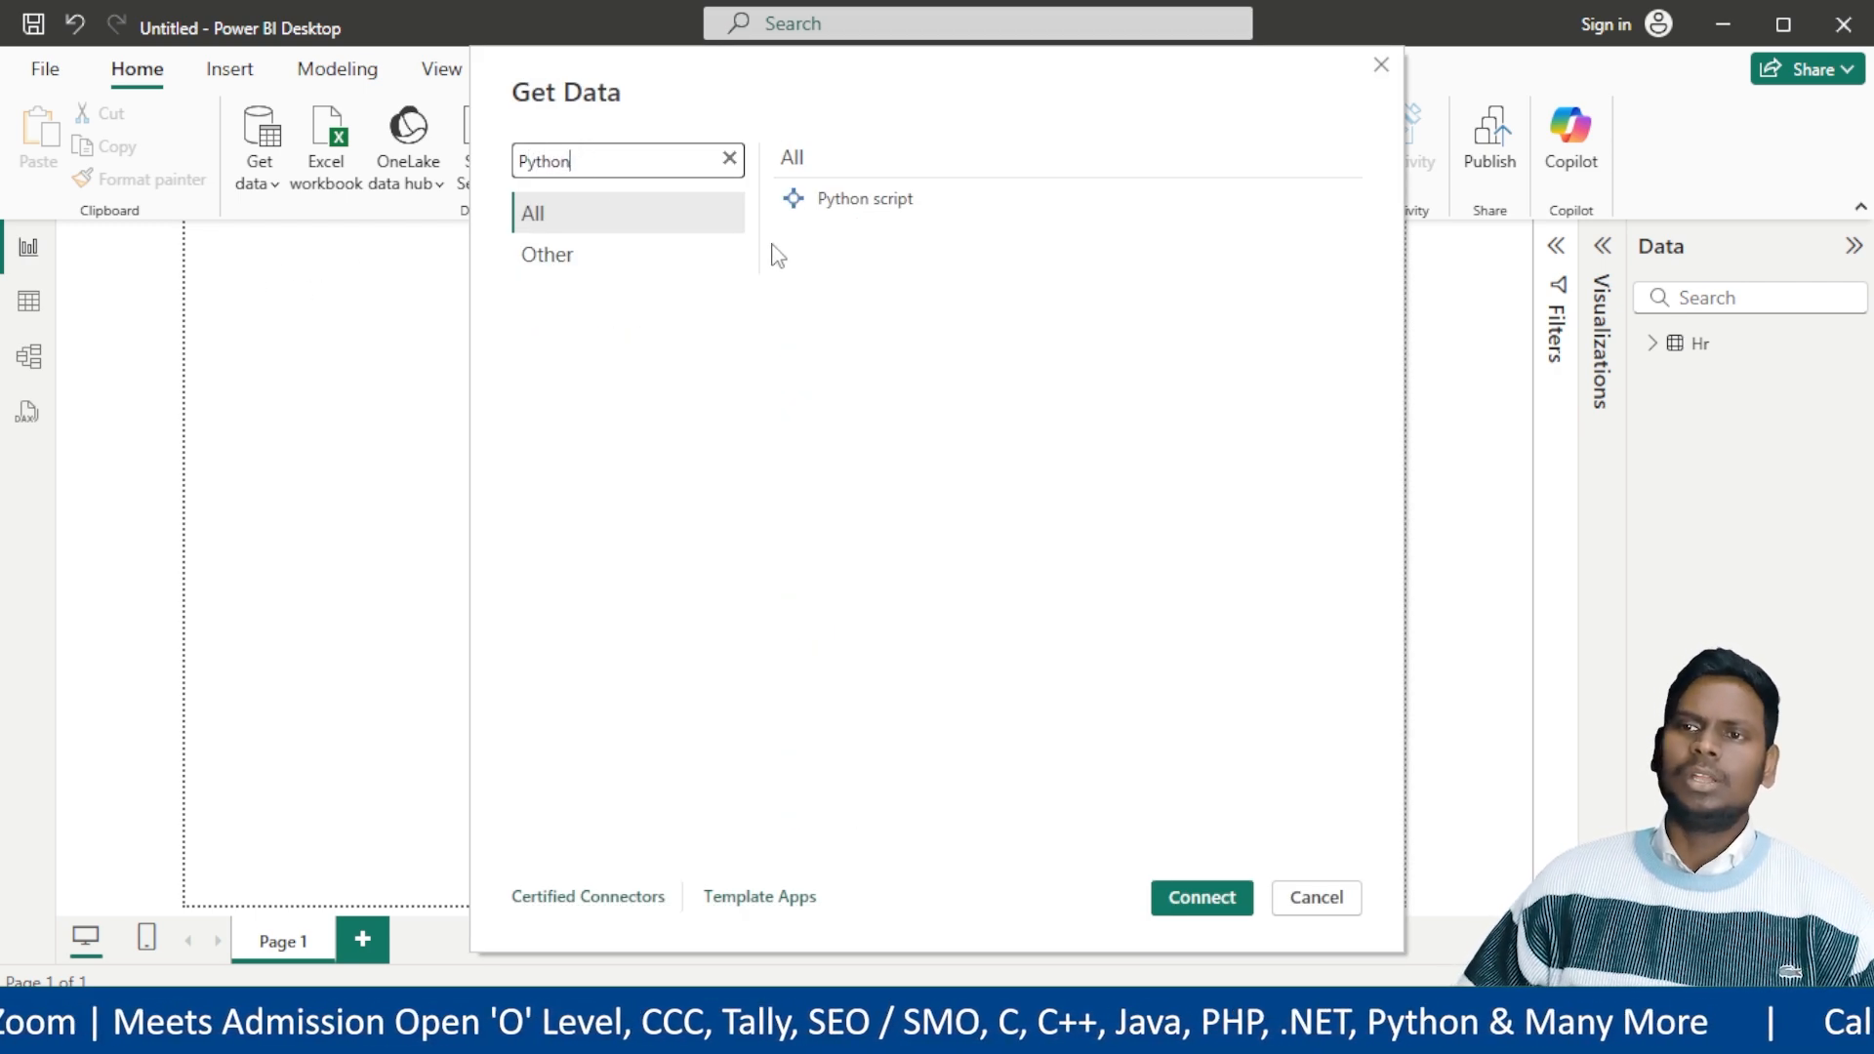
{"action": "left_click", "coordinate": [892, 203]}
{"action": "left_click", "coordinate": [1225, 896]}
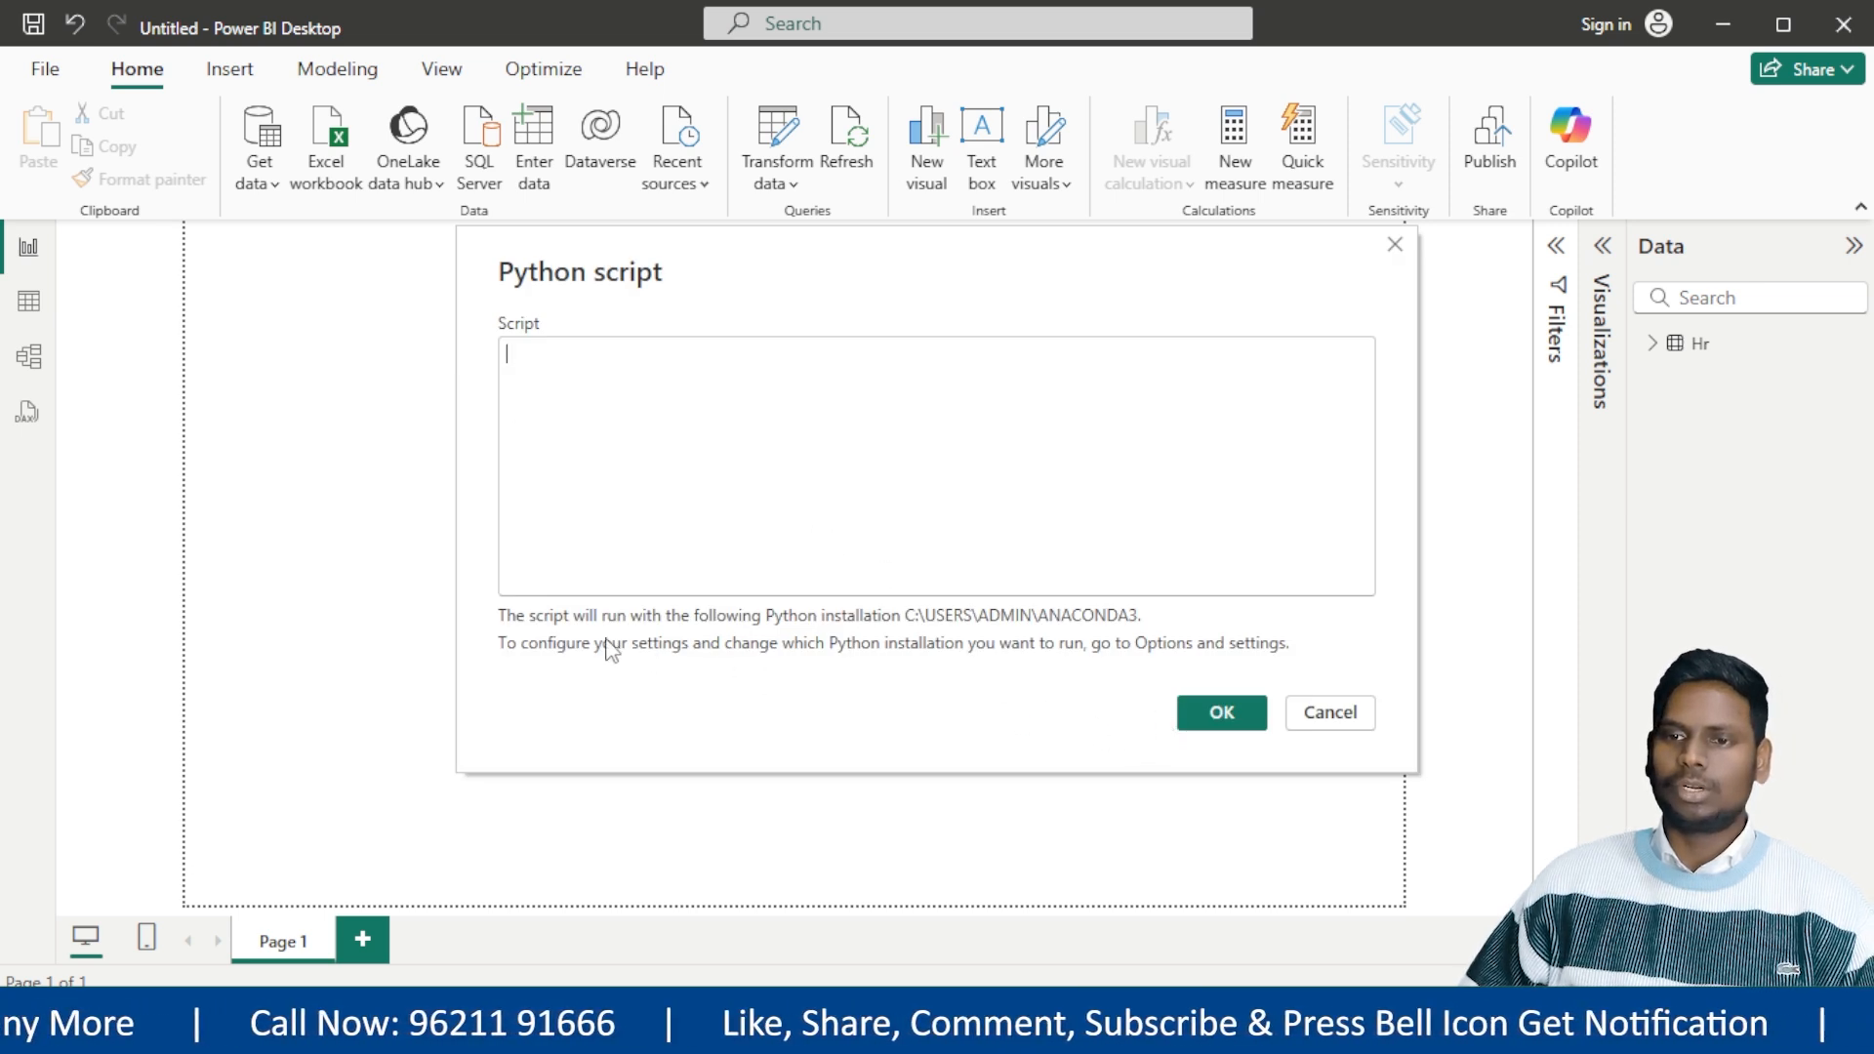
Enter "import pandas as pd" as the first line of the Python script.
{"action": "left_click", "coordinate": [587, 371]}
{"action": "type", "text": "import"}
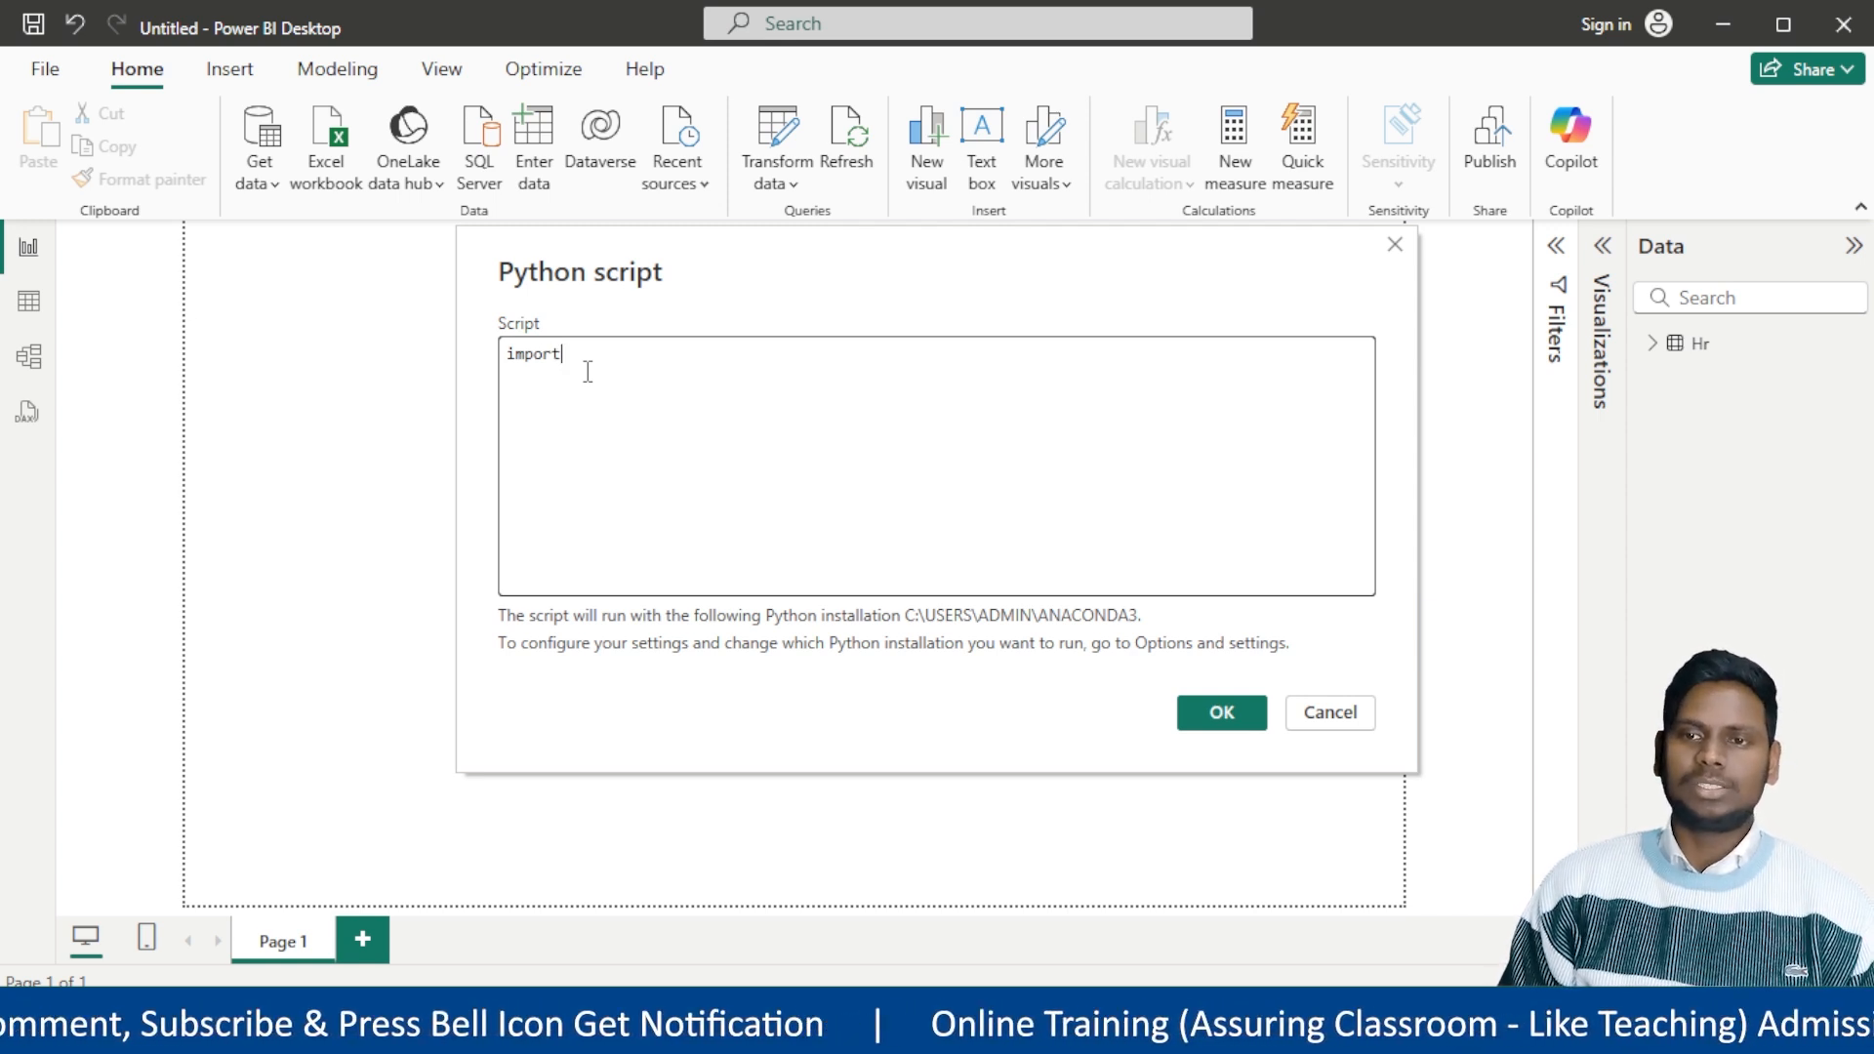
{"action": "type", "text": " pan"}
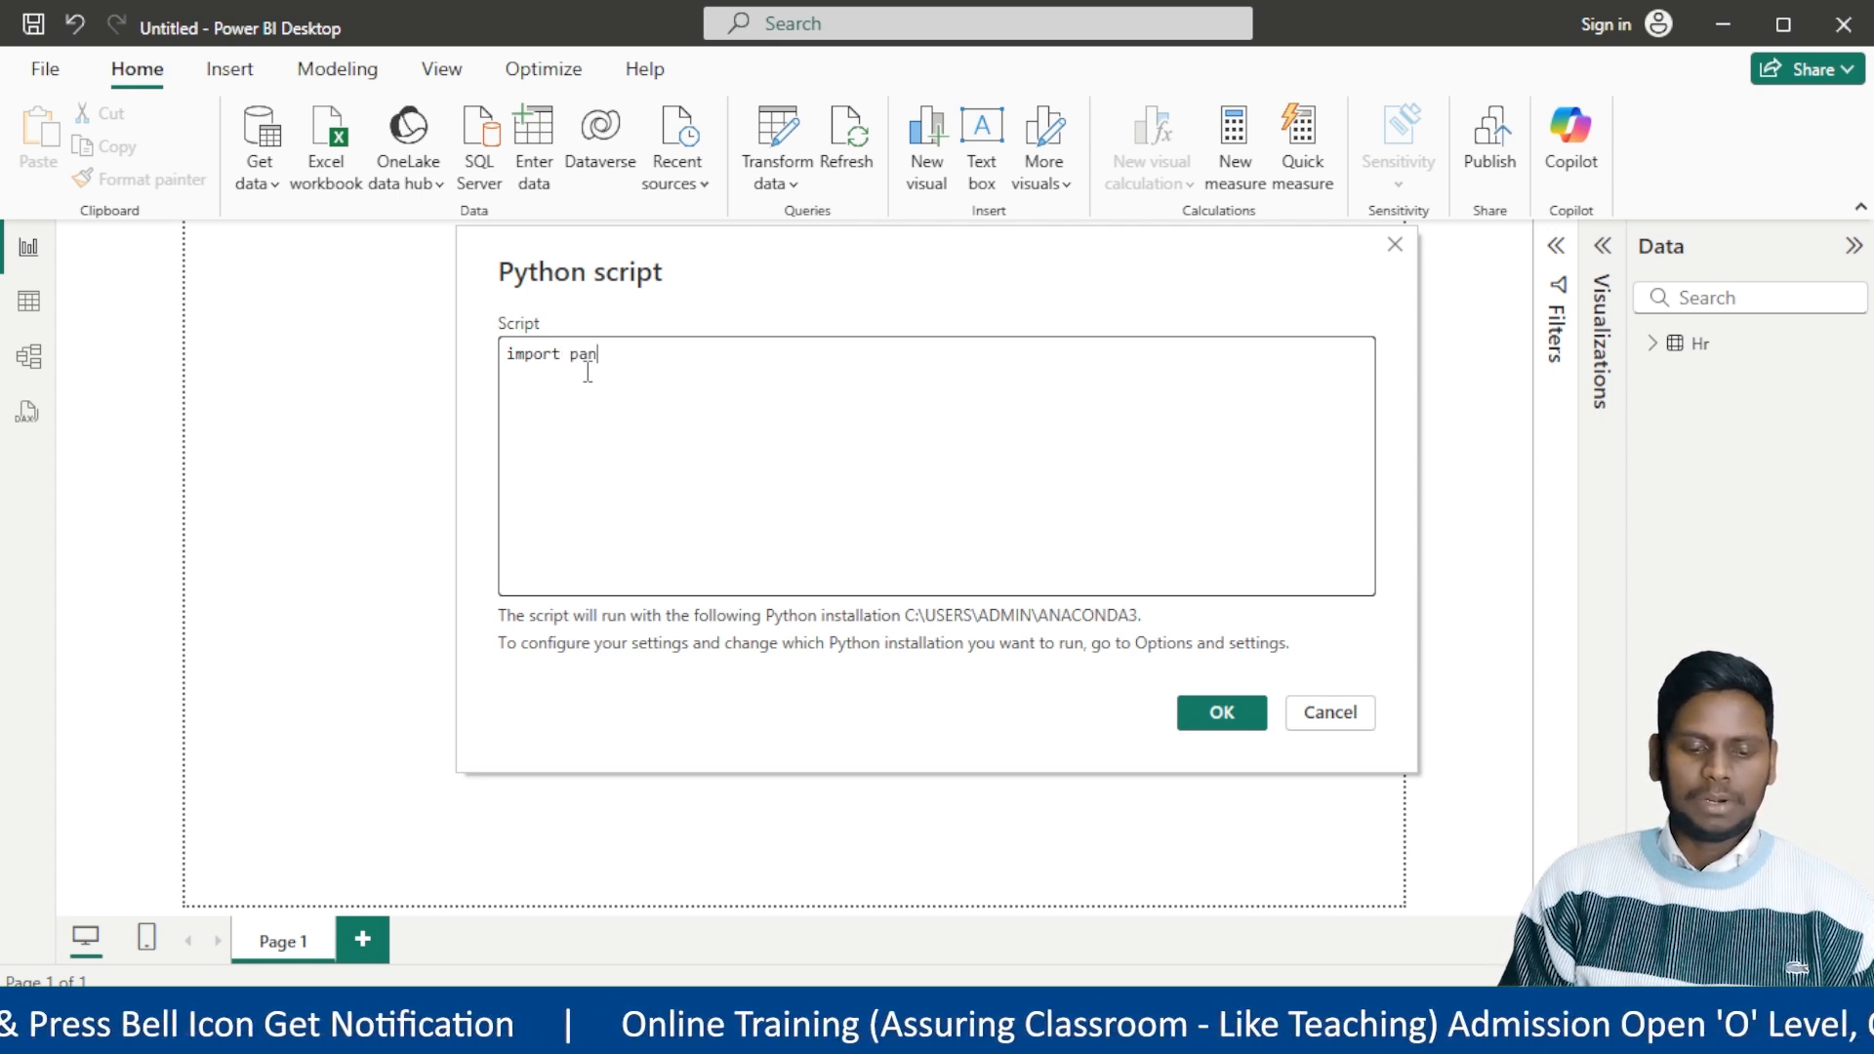
{"action": "type", "text": "das as pd"}
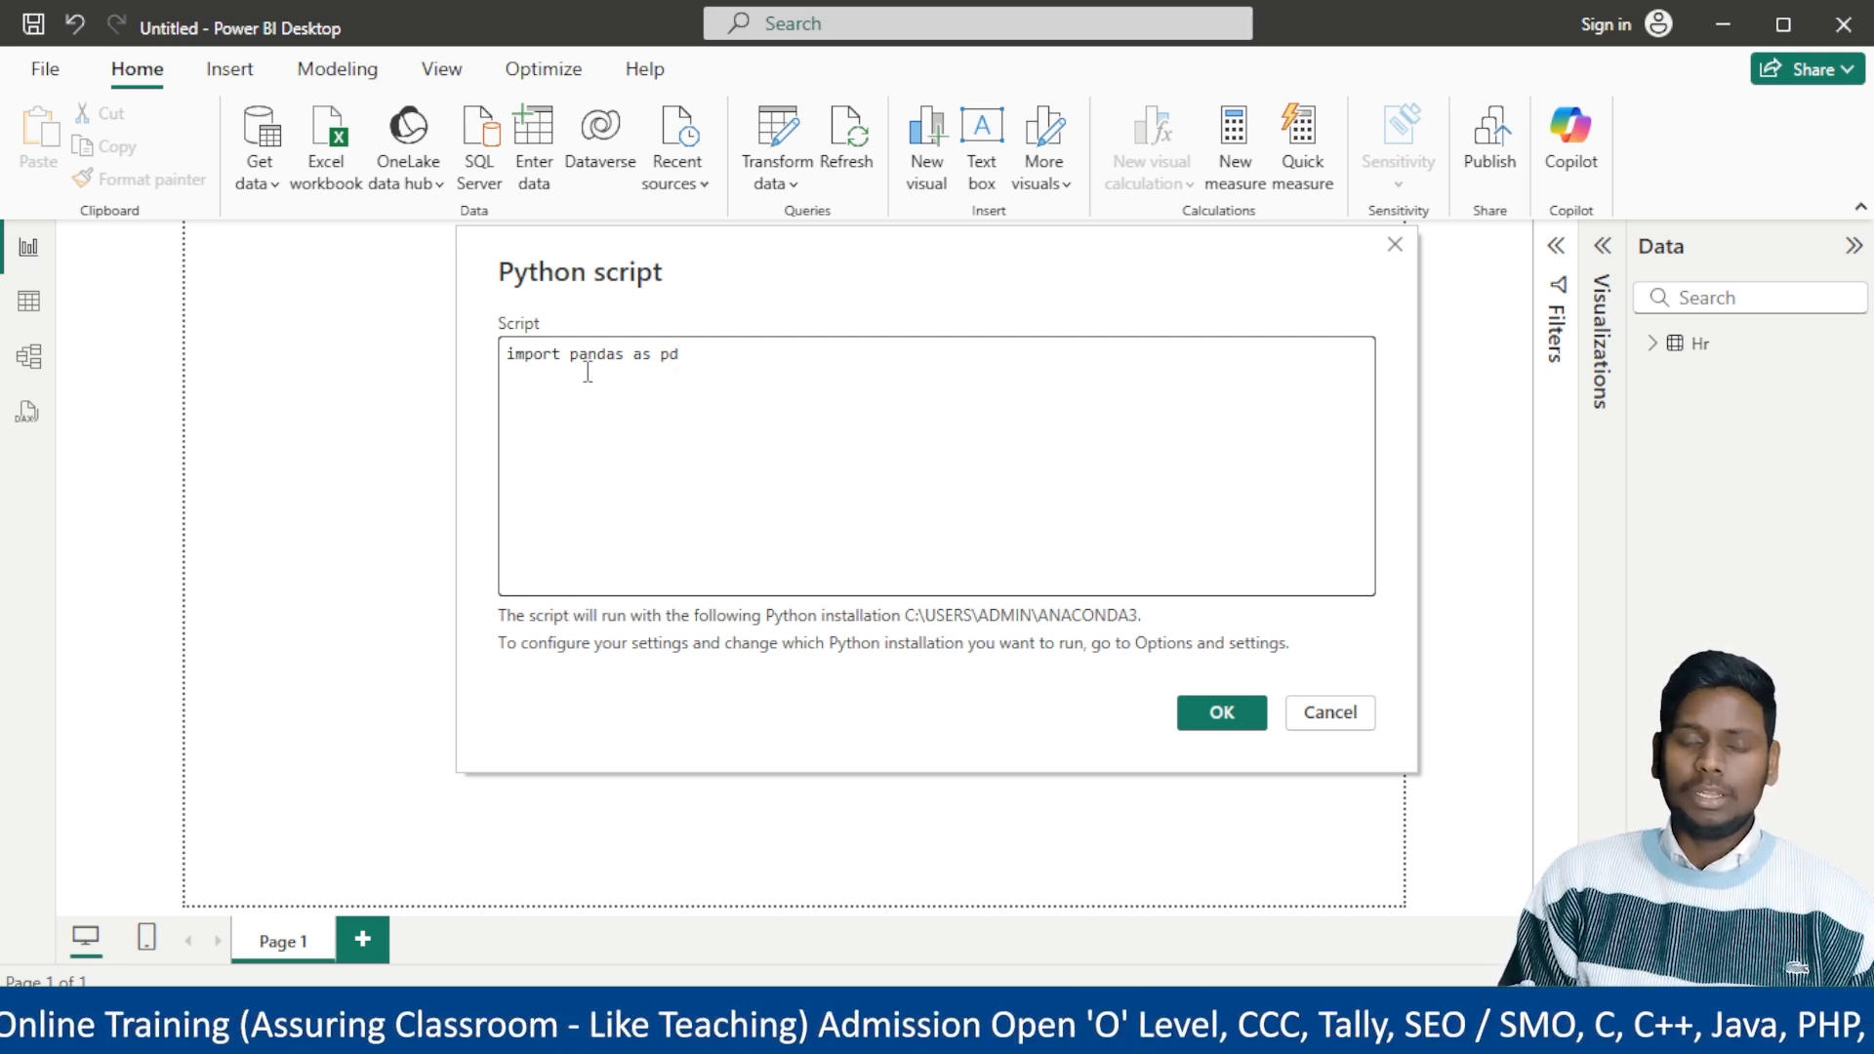
Start a pandas DataFrame called df on the script's second line, with an "id" column holding 1, 2 and 3.
{"action": "type", "text": " df"}
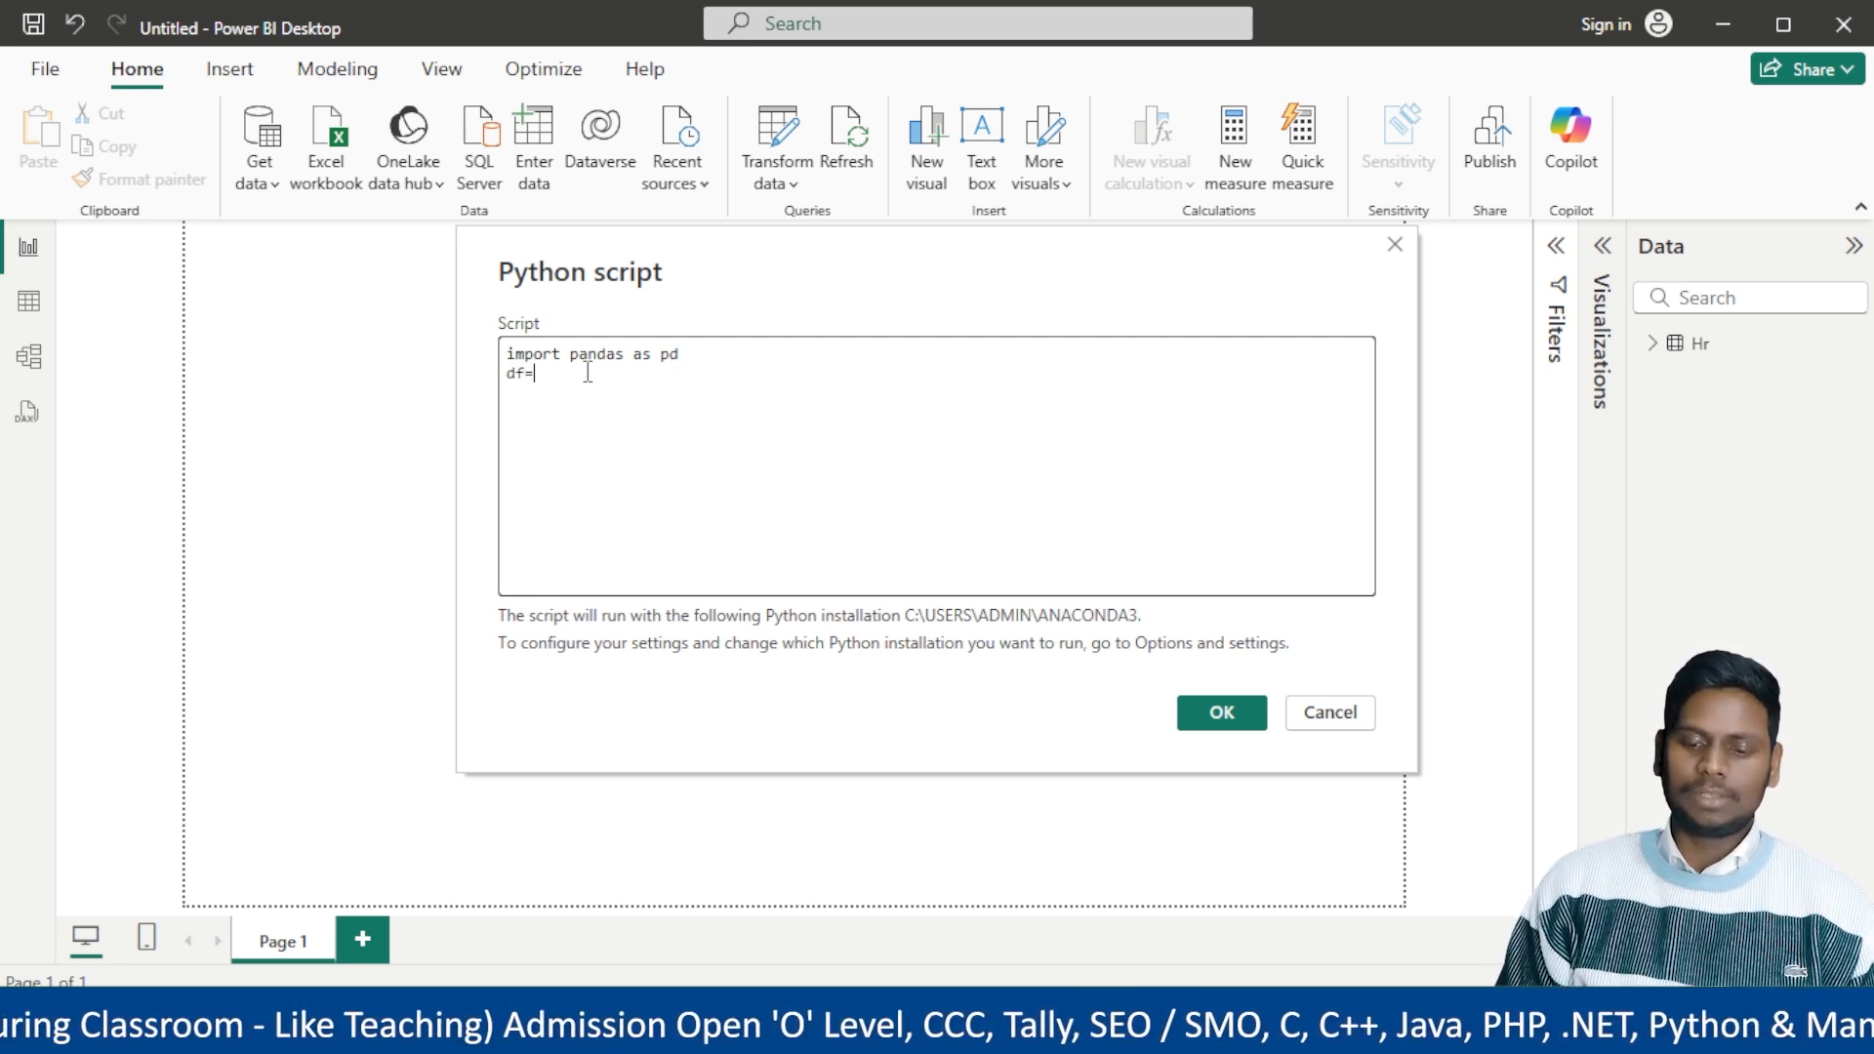
{"action": "type", "text": "=pd.DataFrame"}
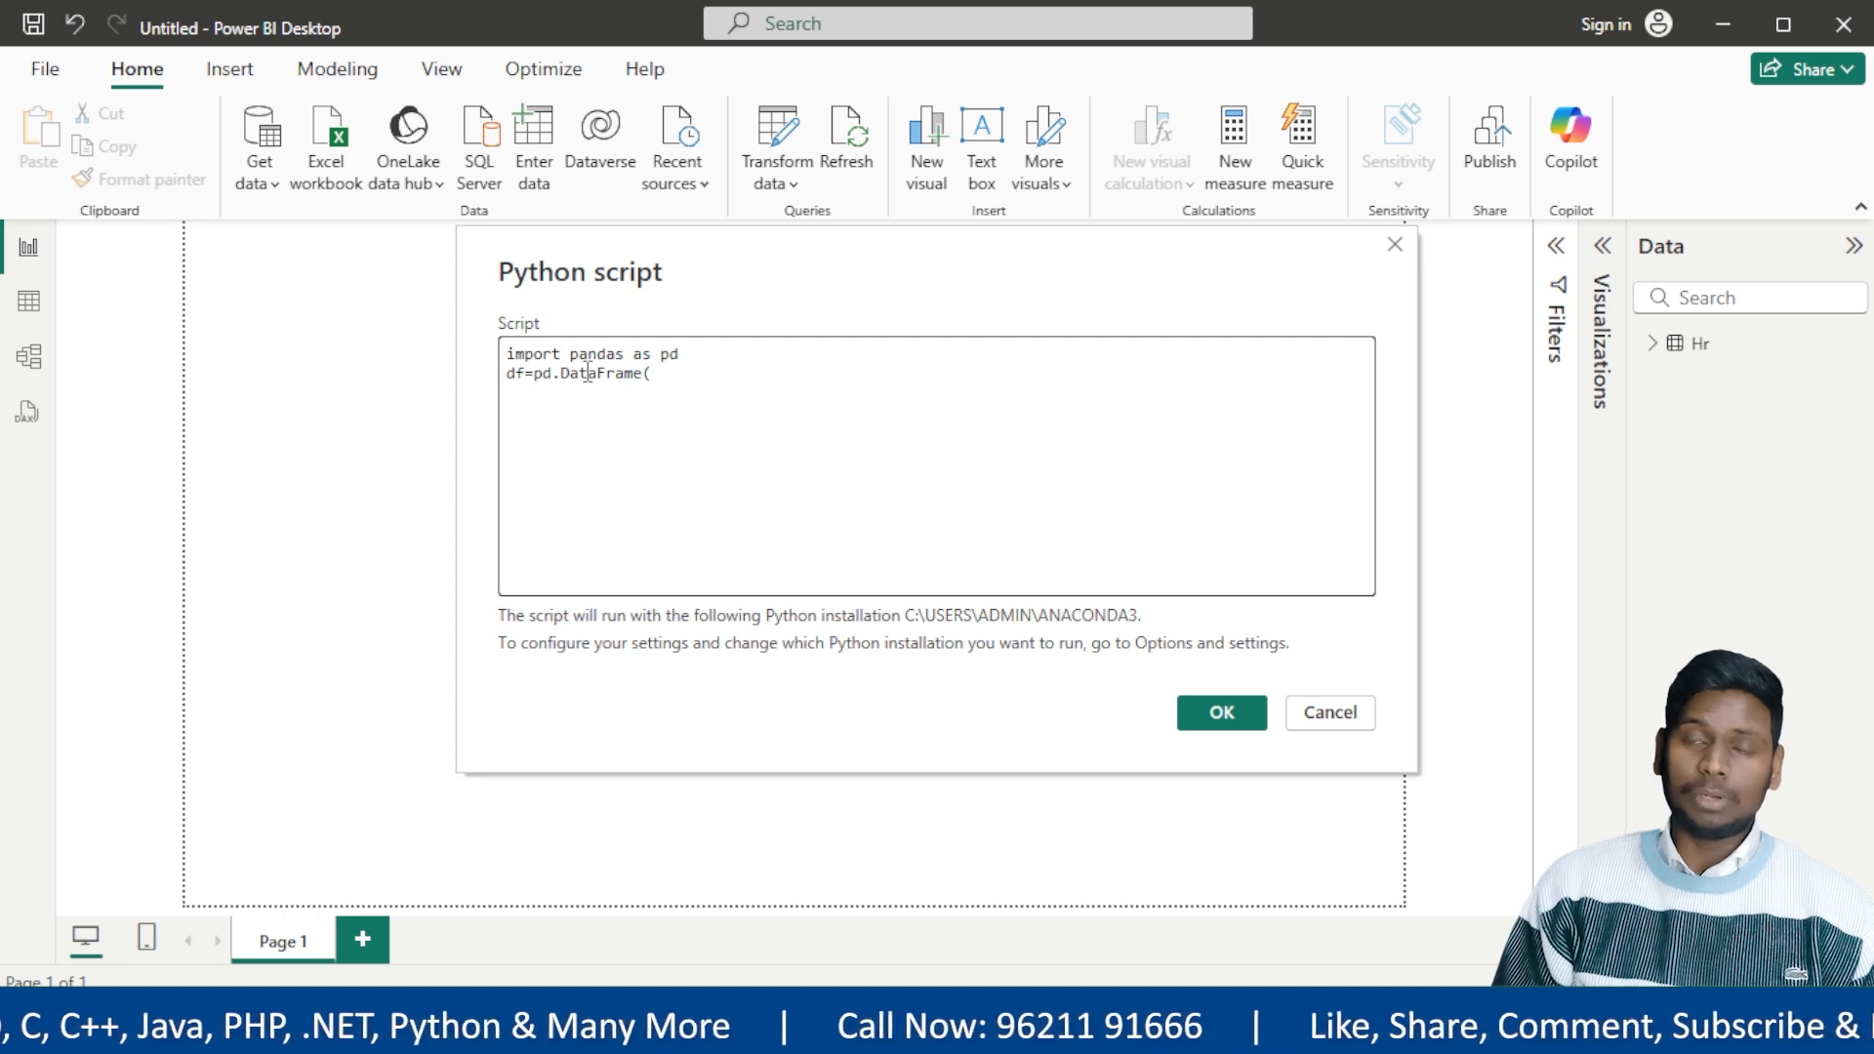
{"action": "type", "text": "{"}
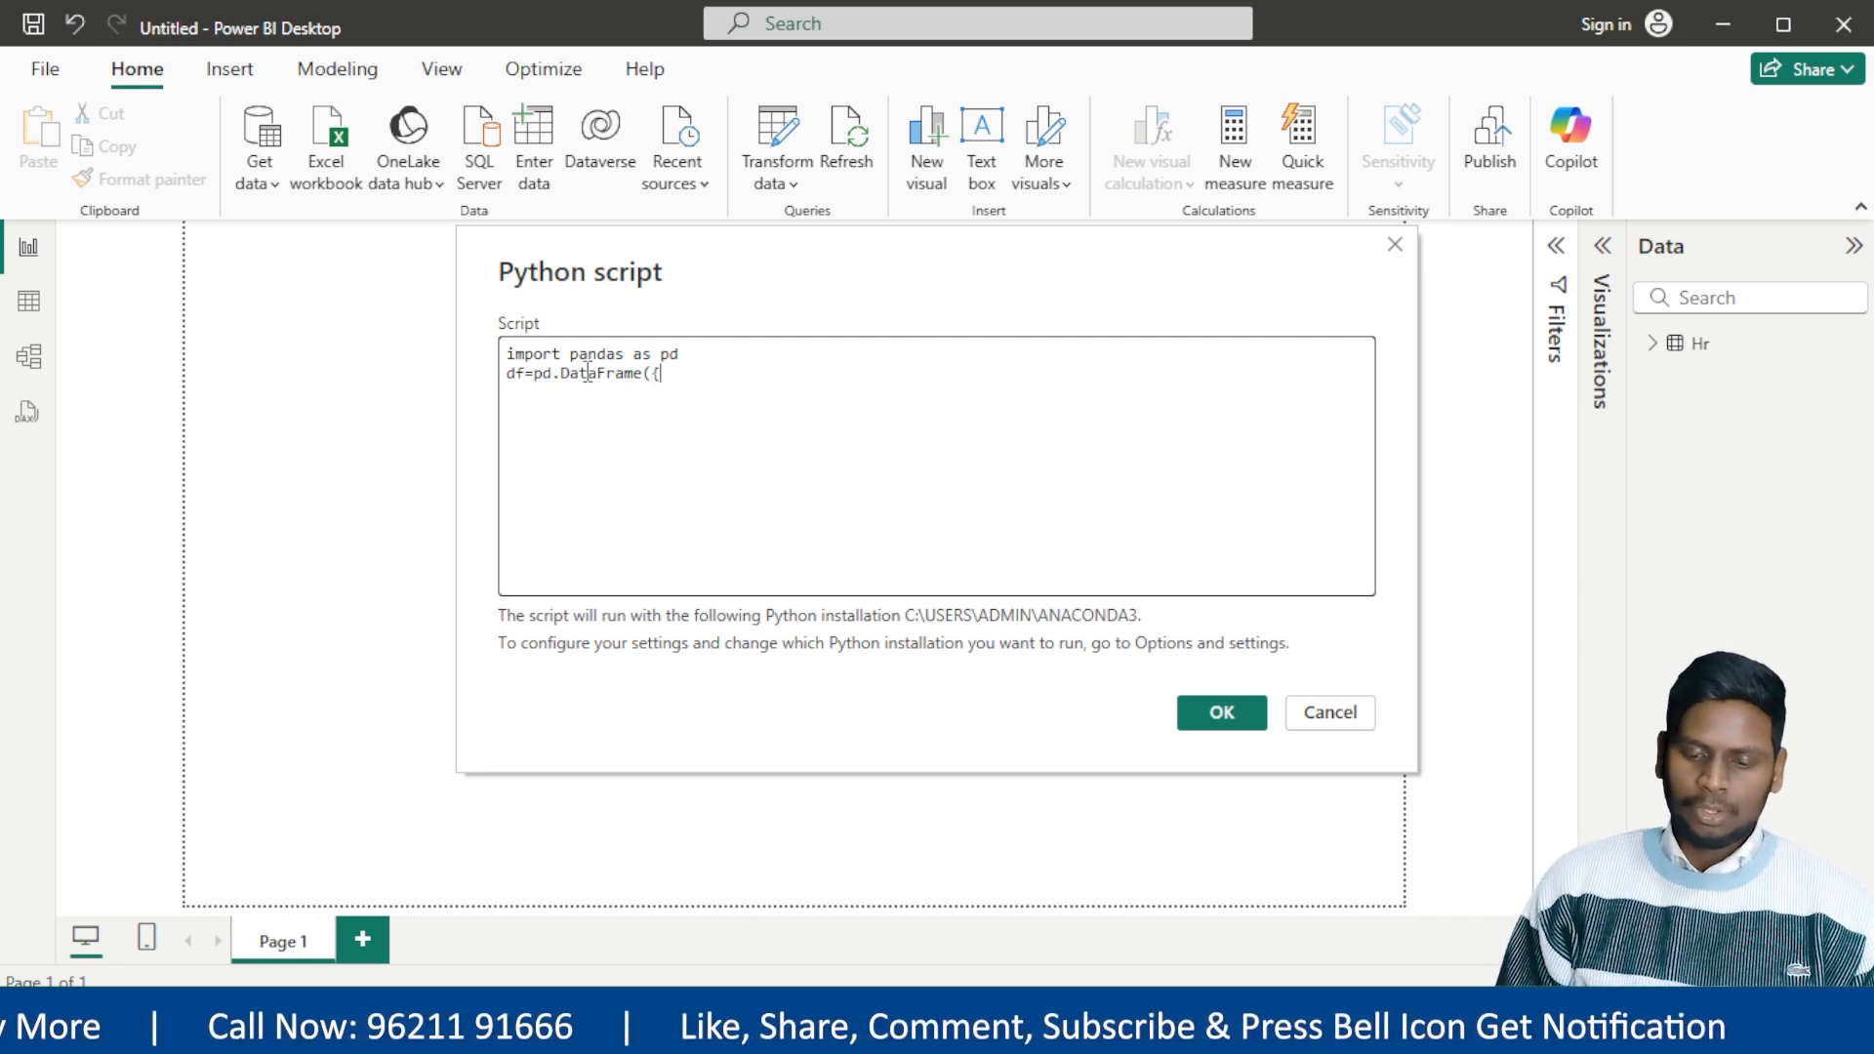
{"action": "type", "text": "\"id"}
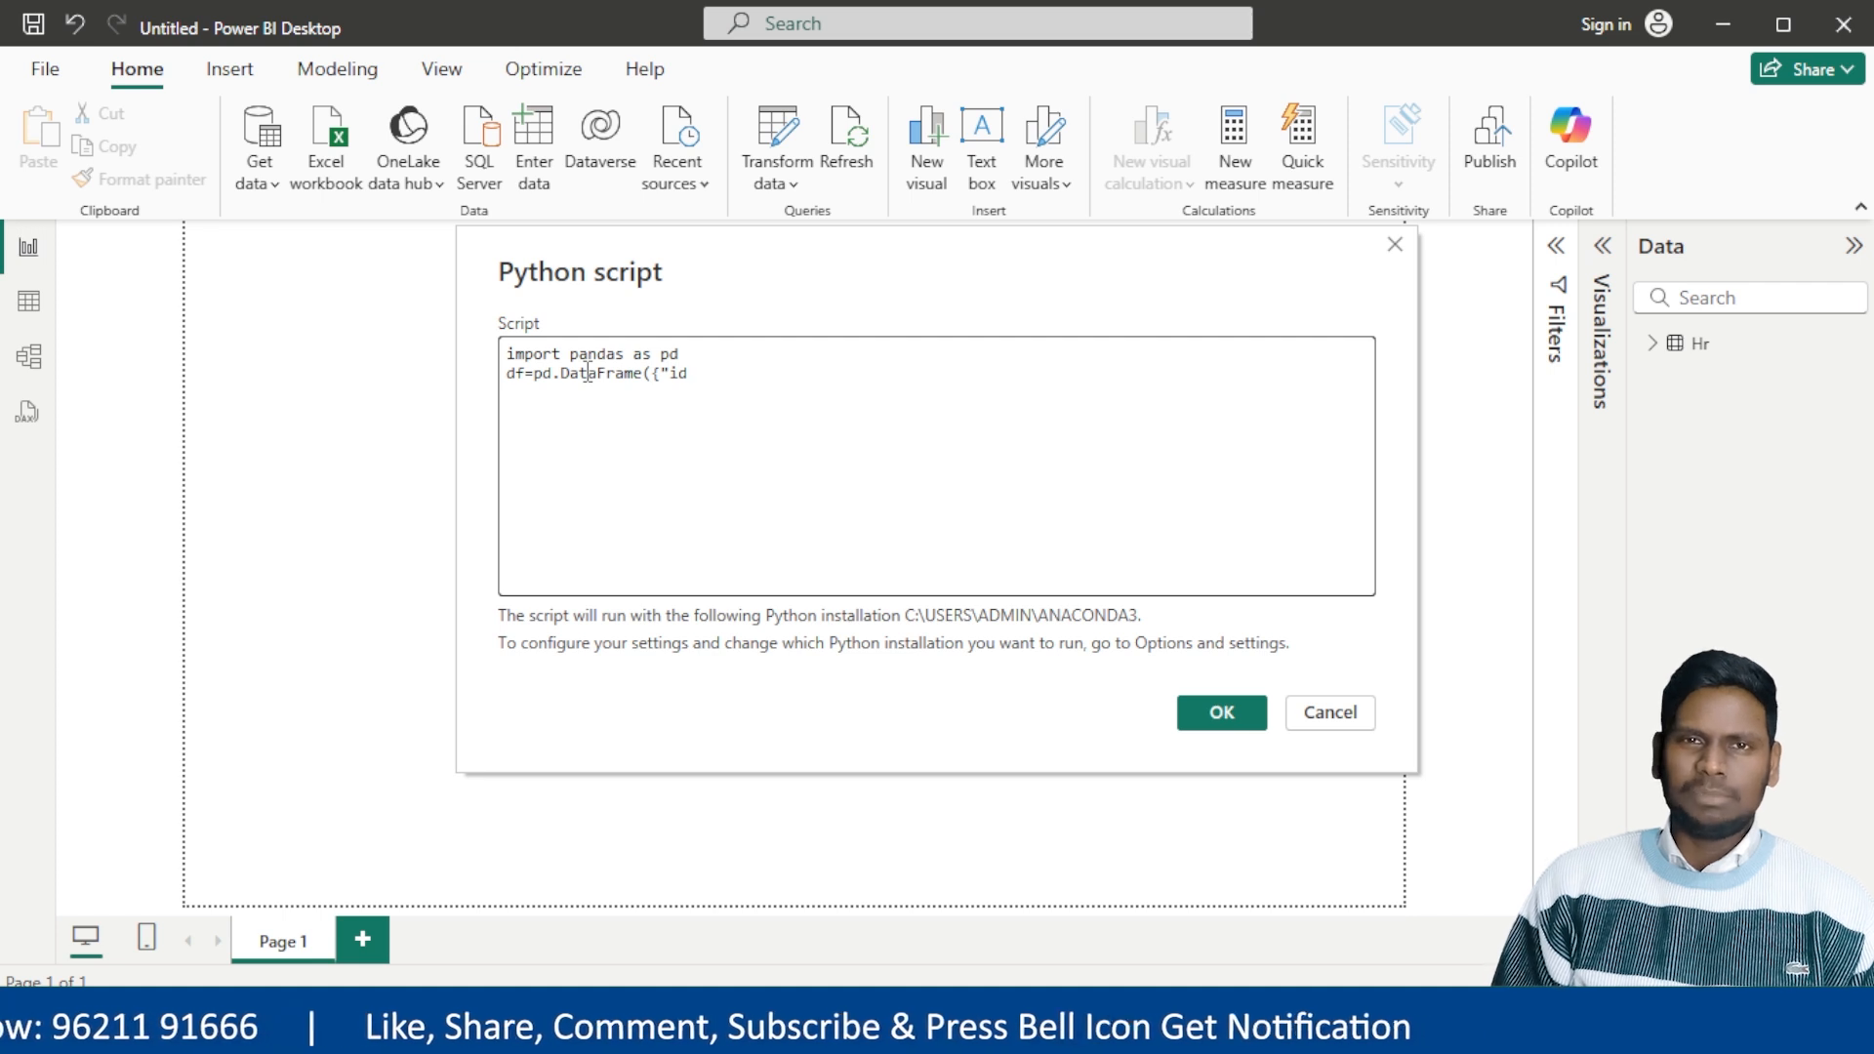
{"action": "type", "text": "\""}
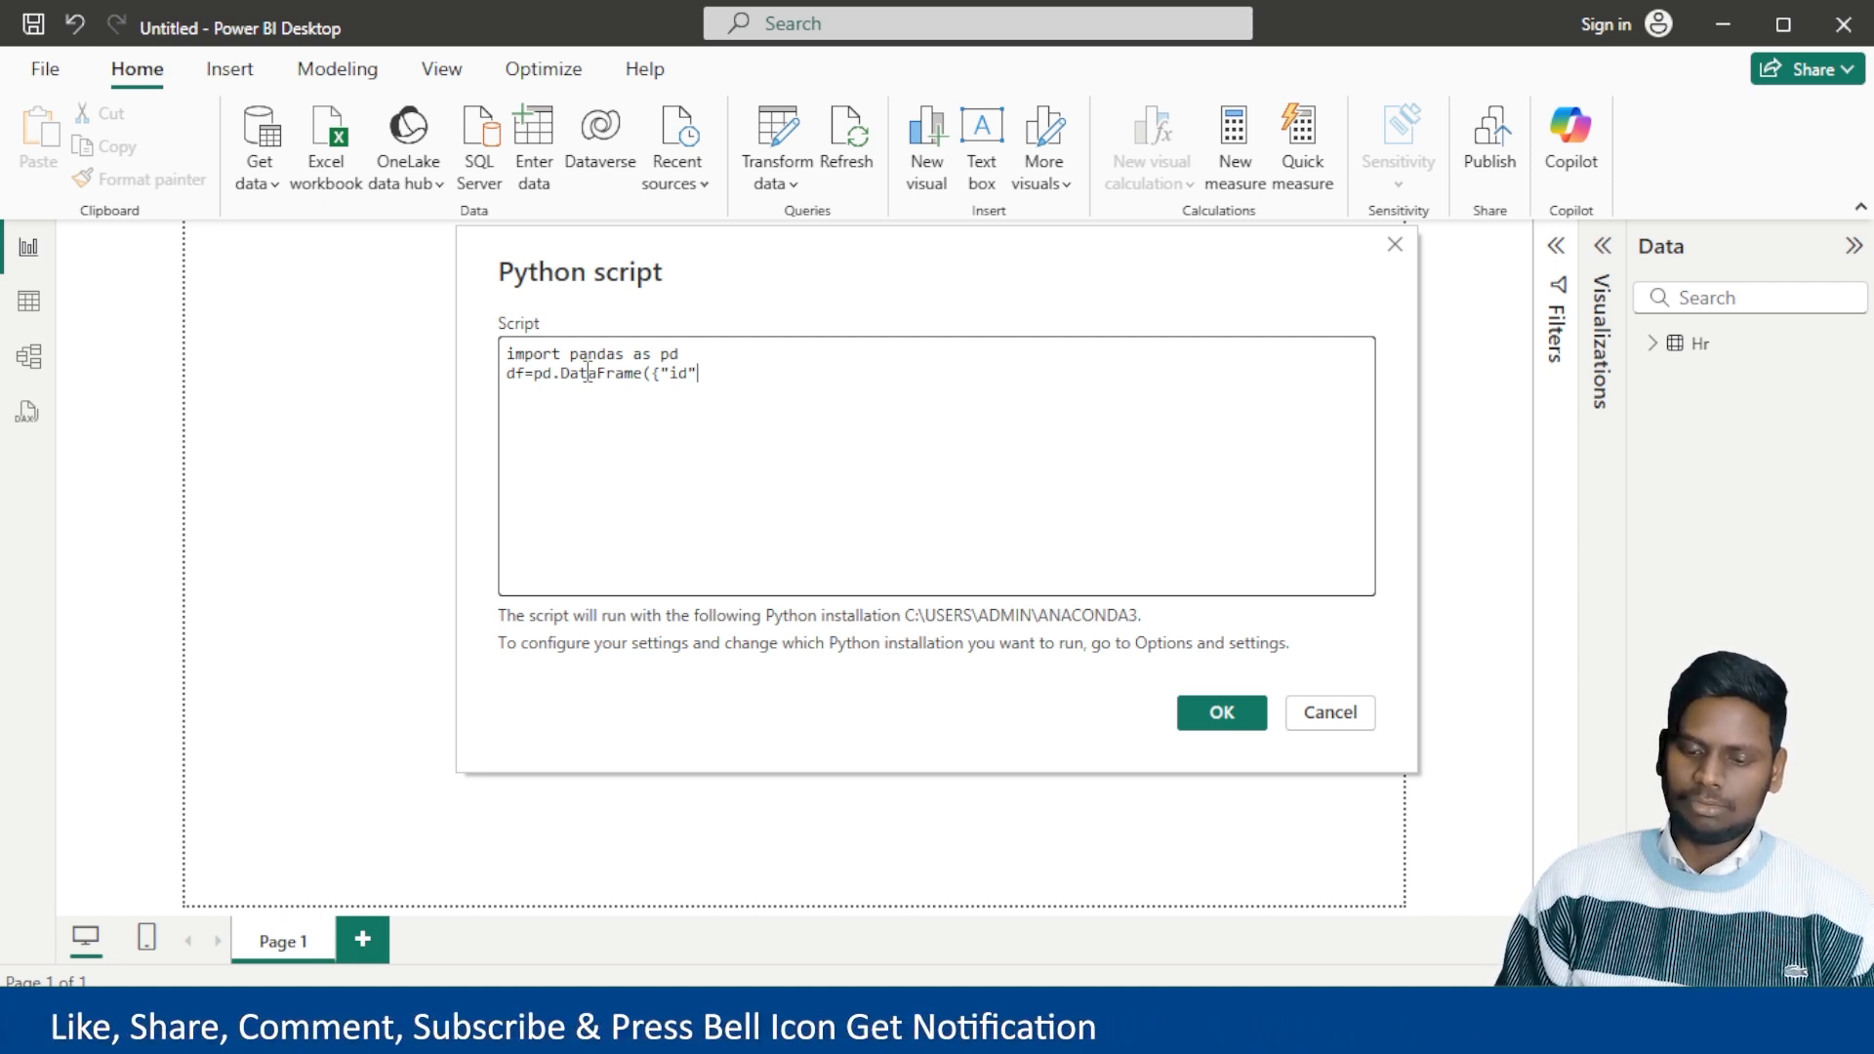
{"action": "type", "text": ":[1,2,3"}
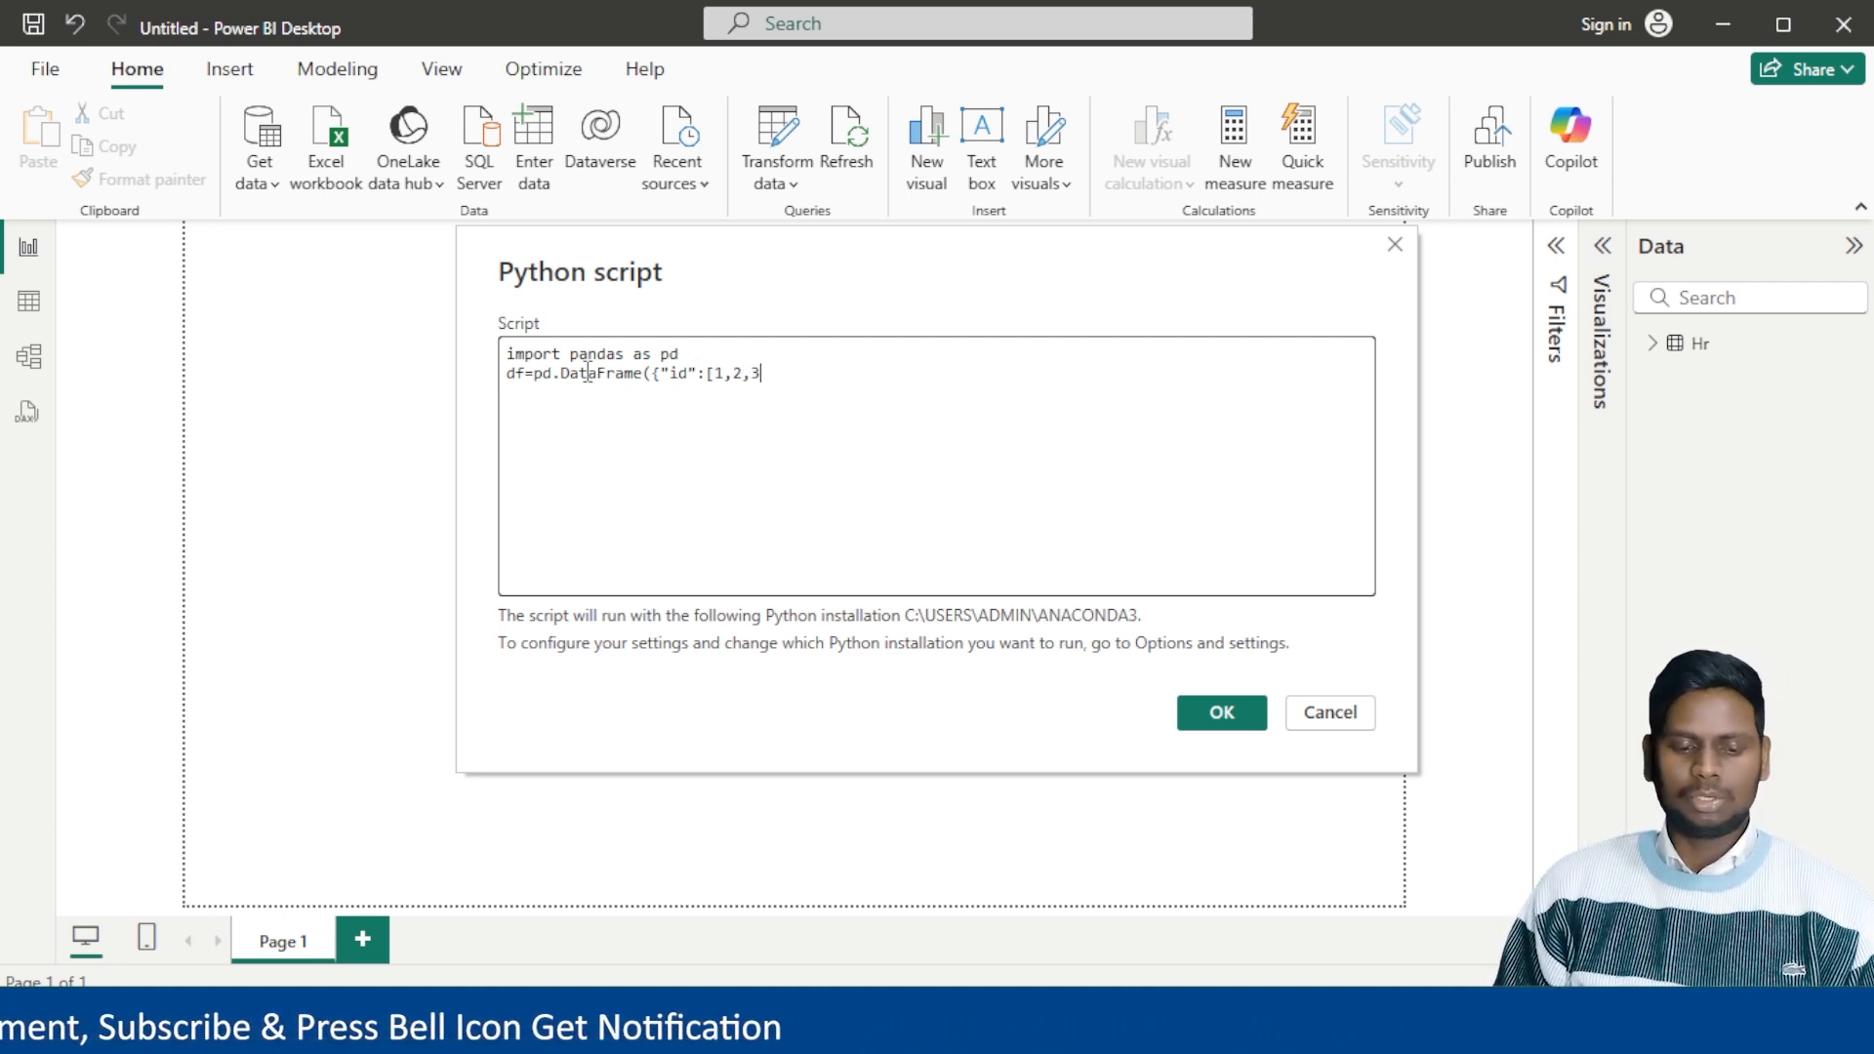
{"action": "type", "text": "]"}
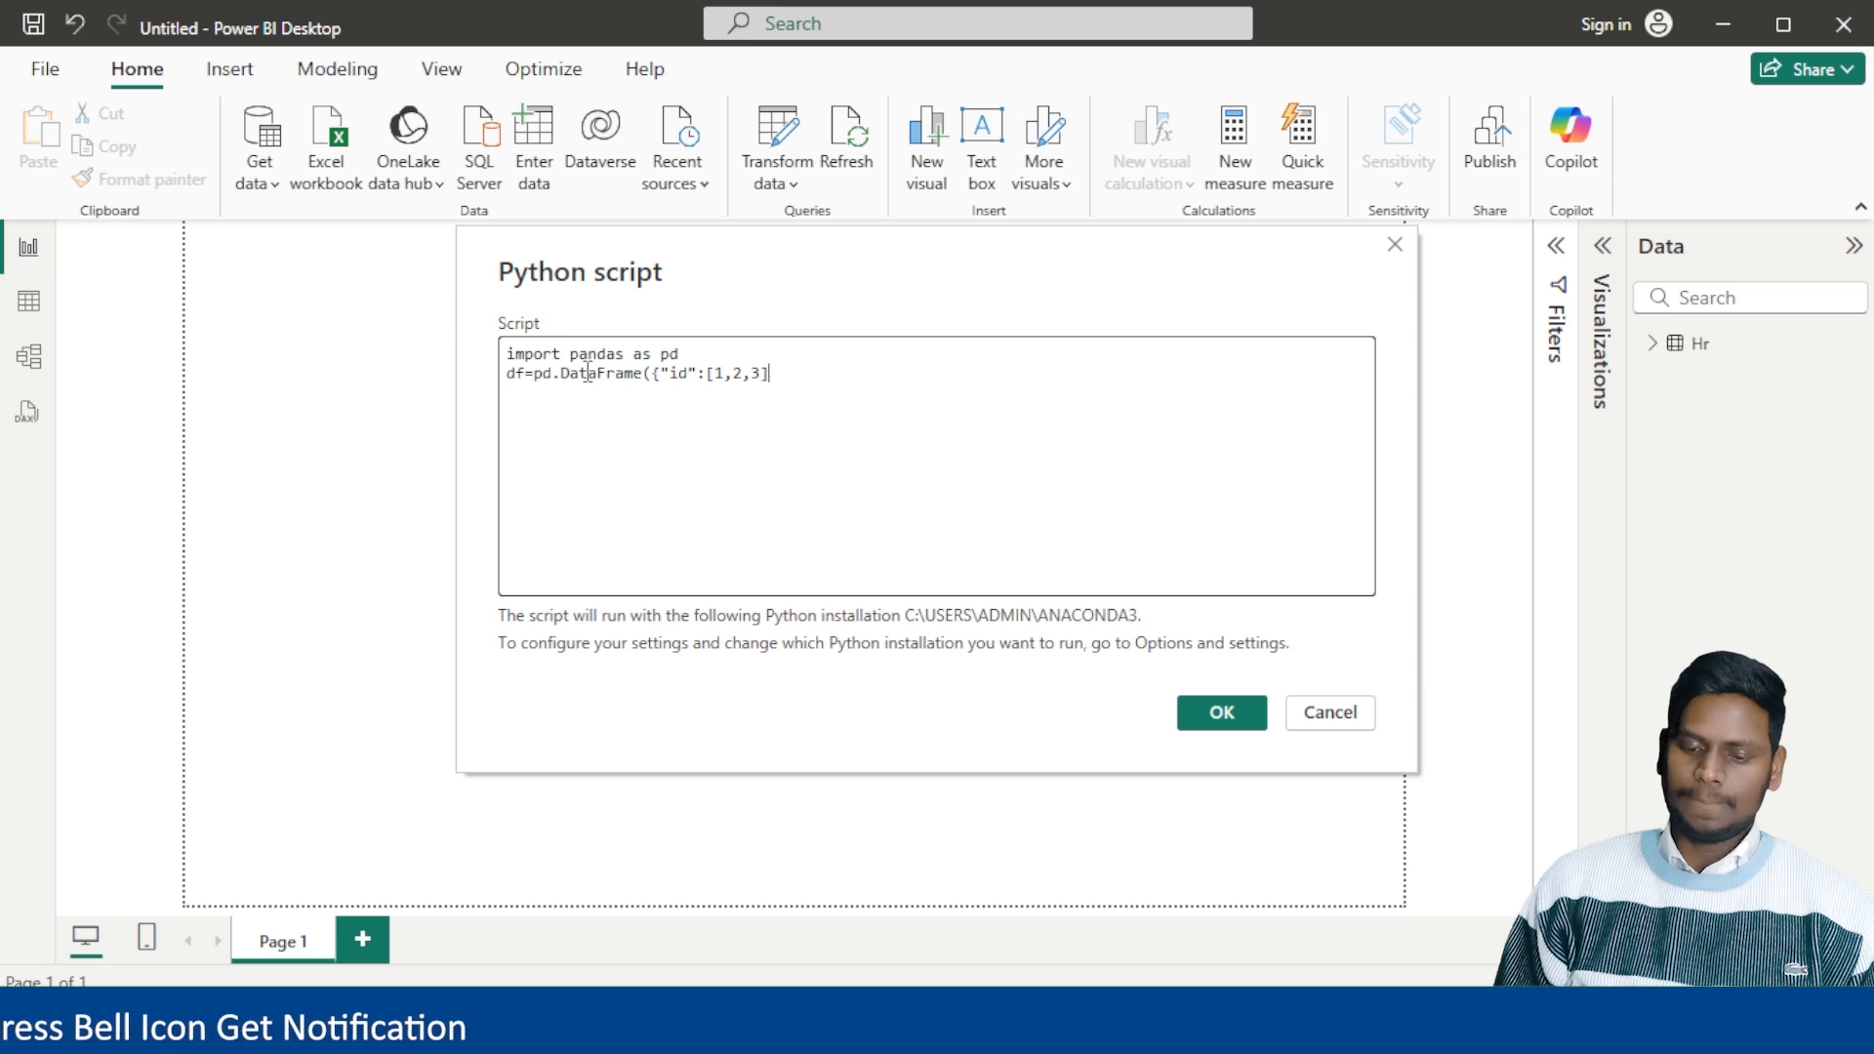
Add a "Name" column with three first names to the DataFrame and close its brackets.
{"action": "type", "text": ",\"Name\":["}
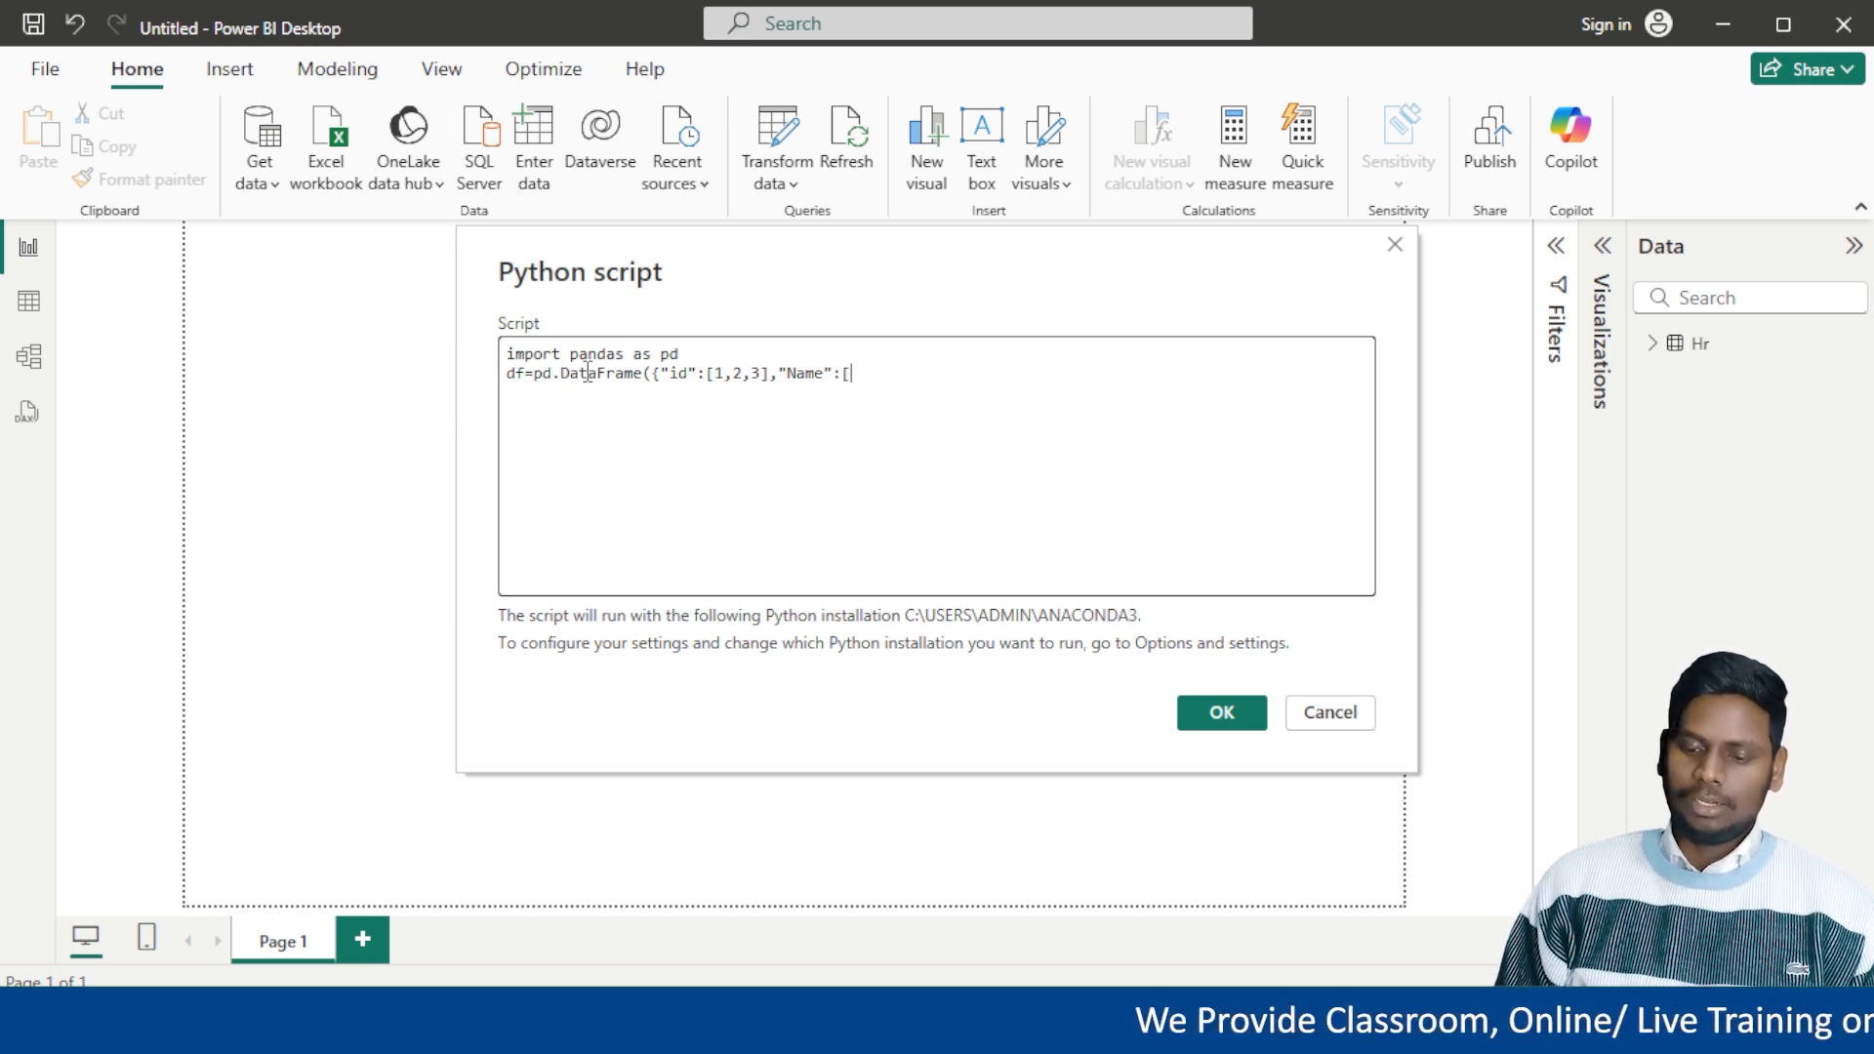
{"action": "type", "text": "\"Sohan\",\""}
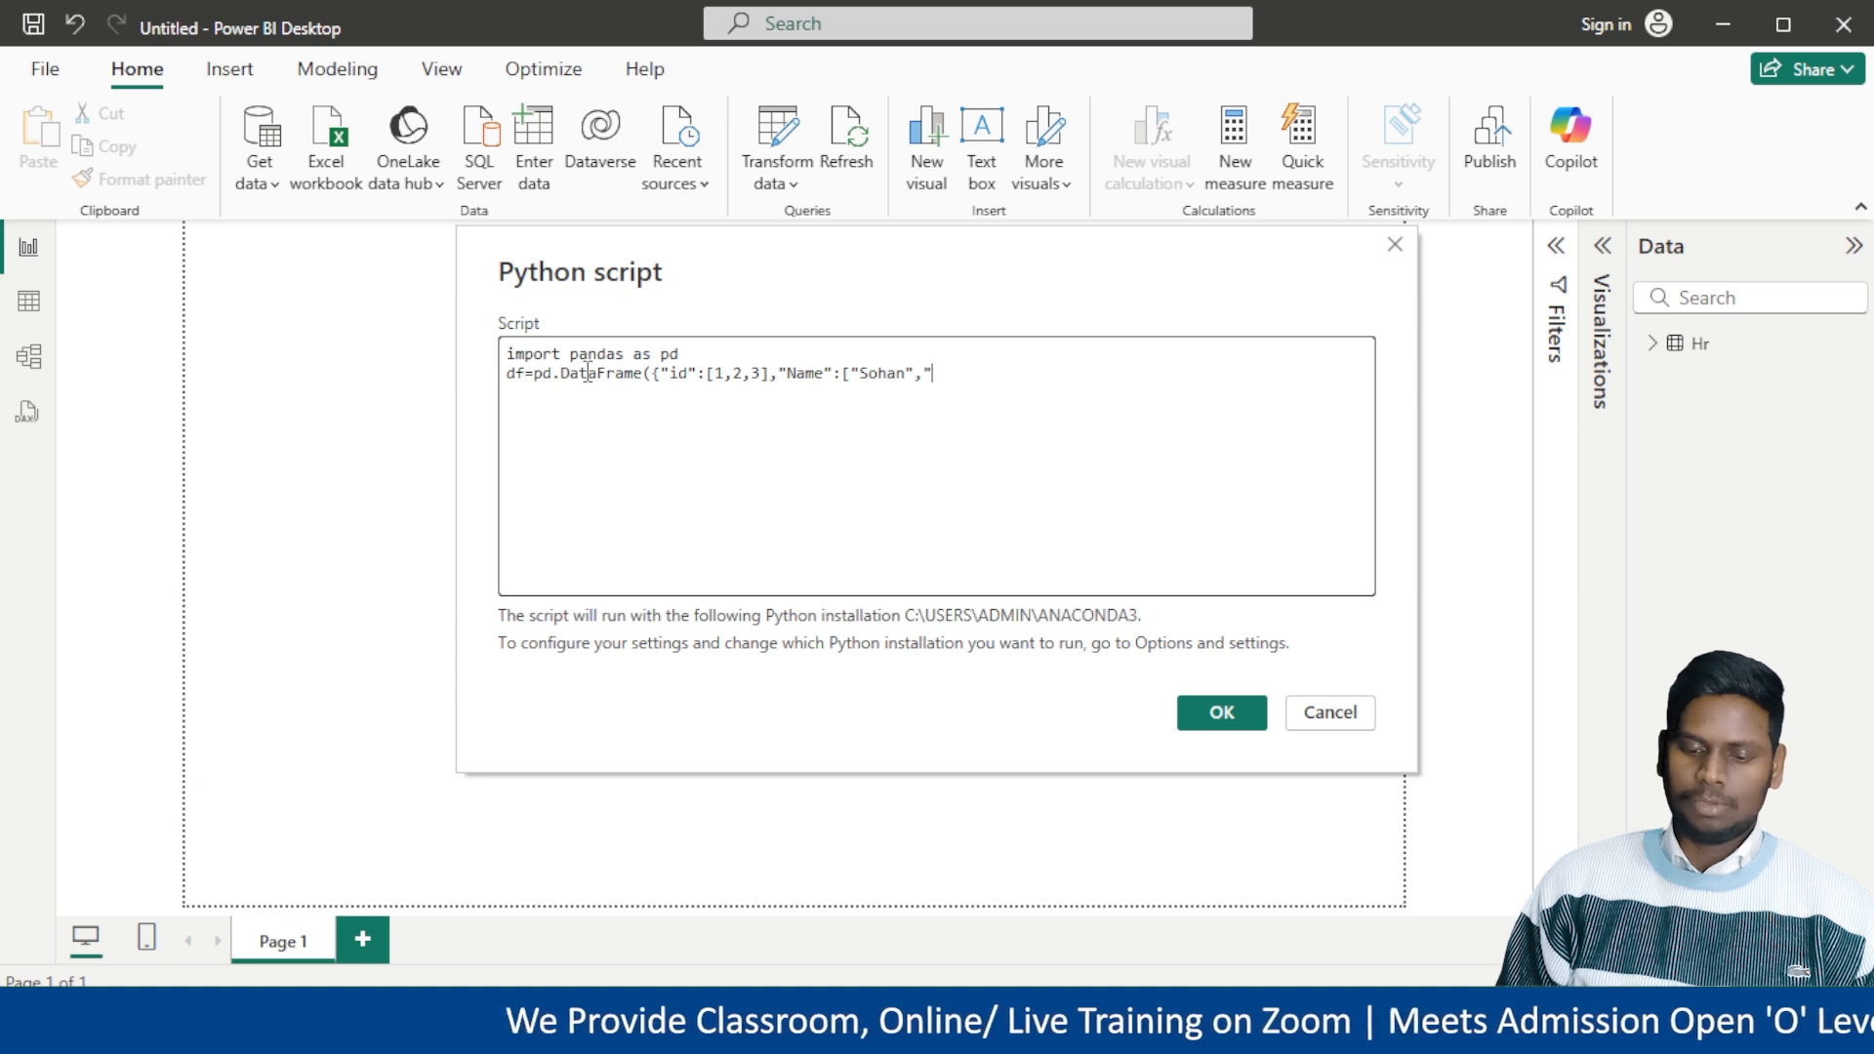
{"action": "type", "text": "Mukesh"}
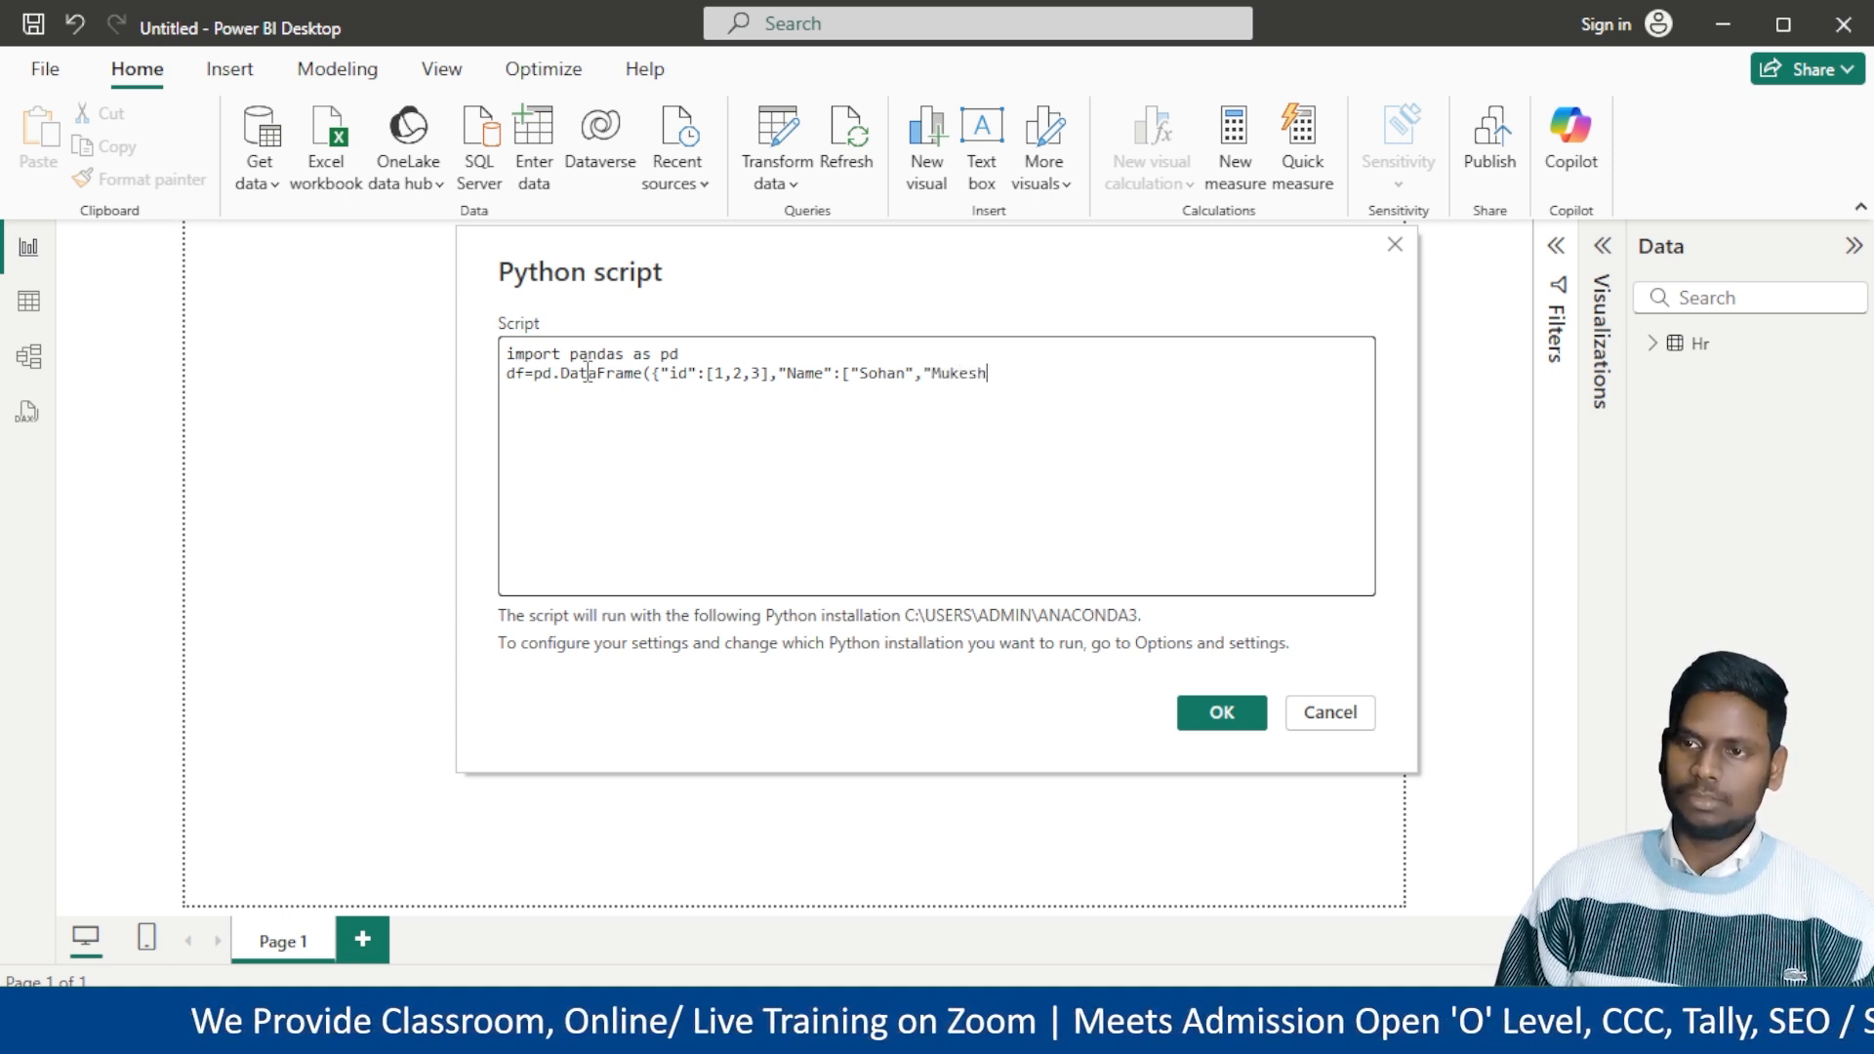
{"action": "type", "text": "\",\""}
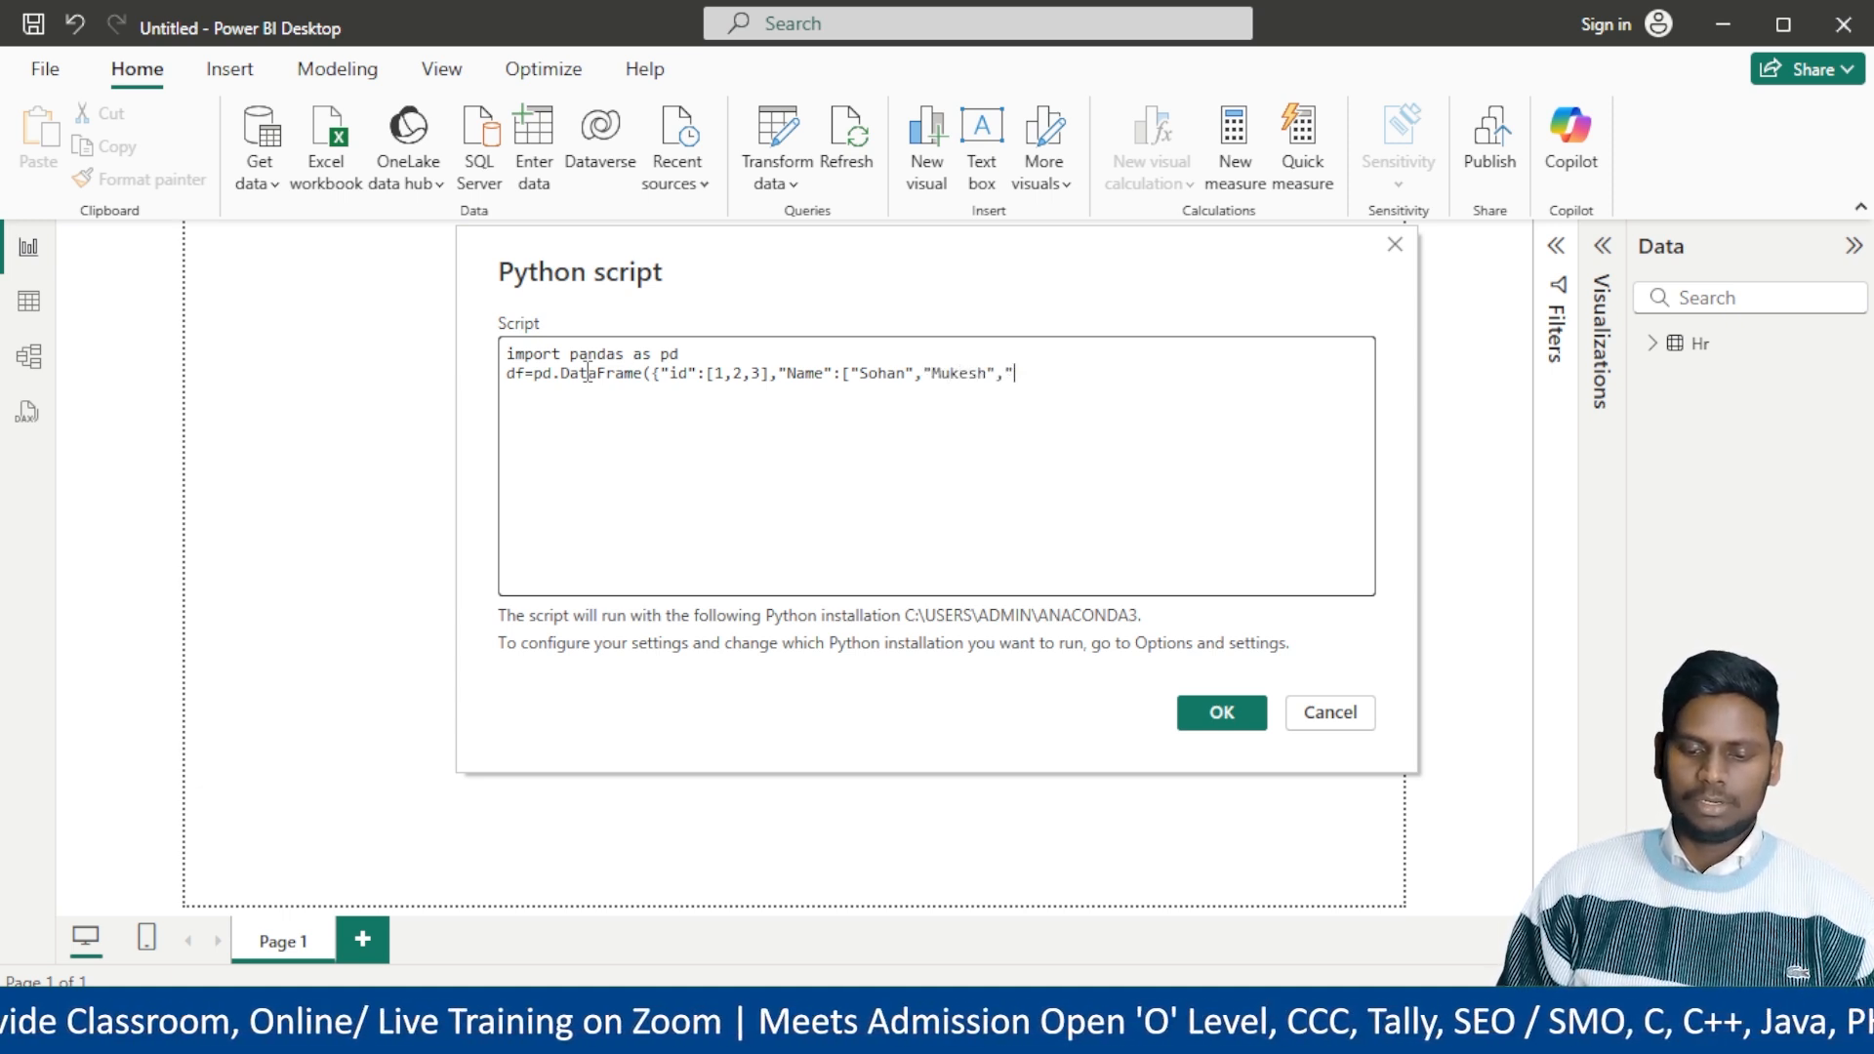
{"action": "type", "text": "Kamal\"}"}
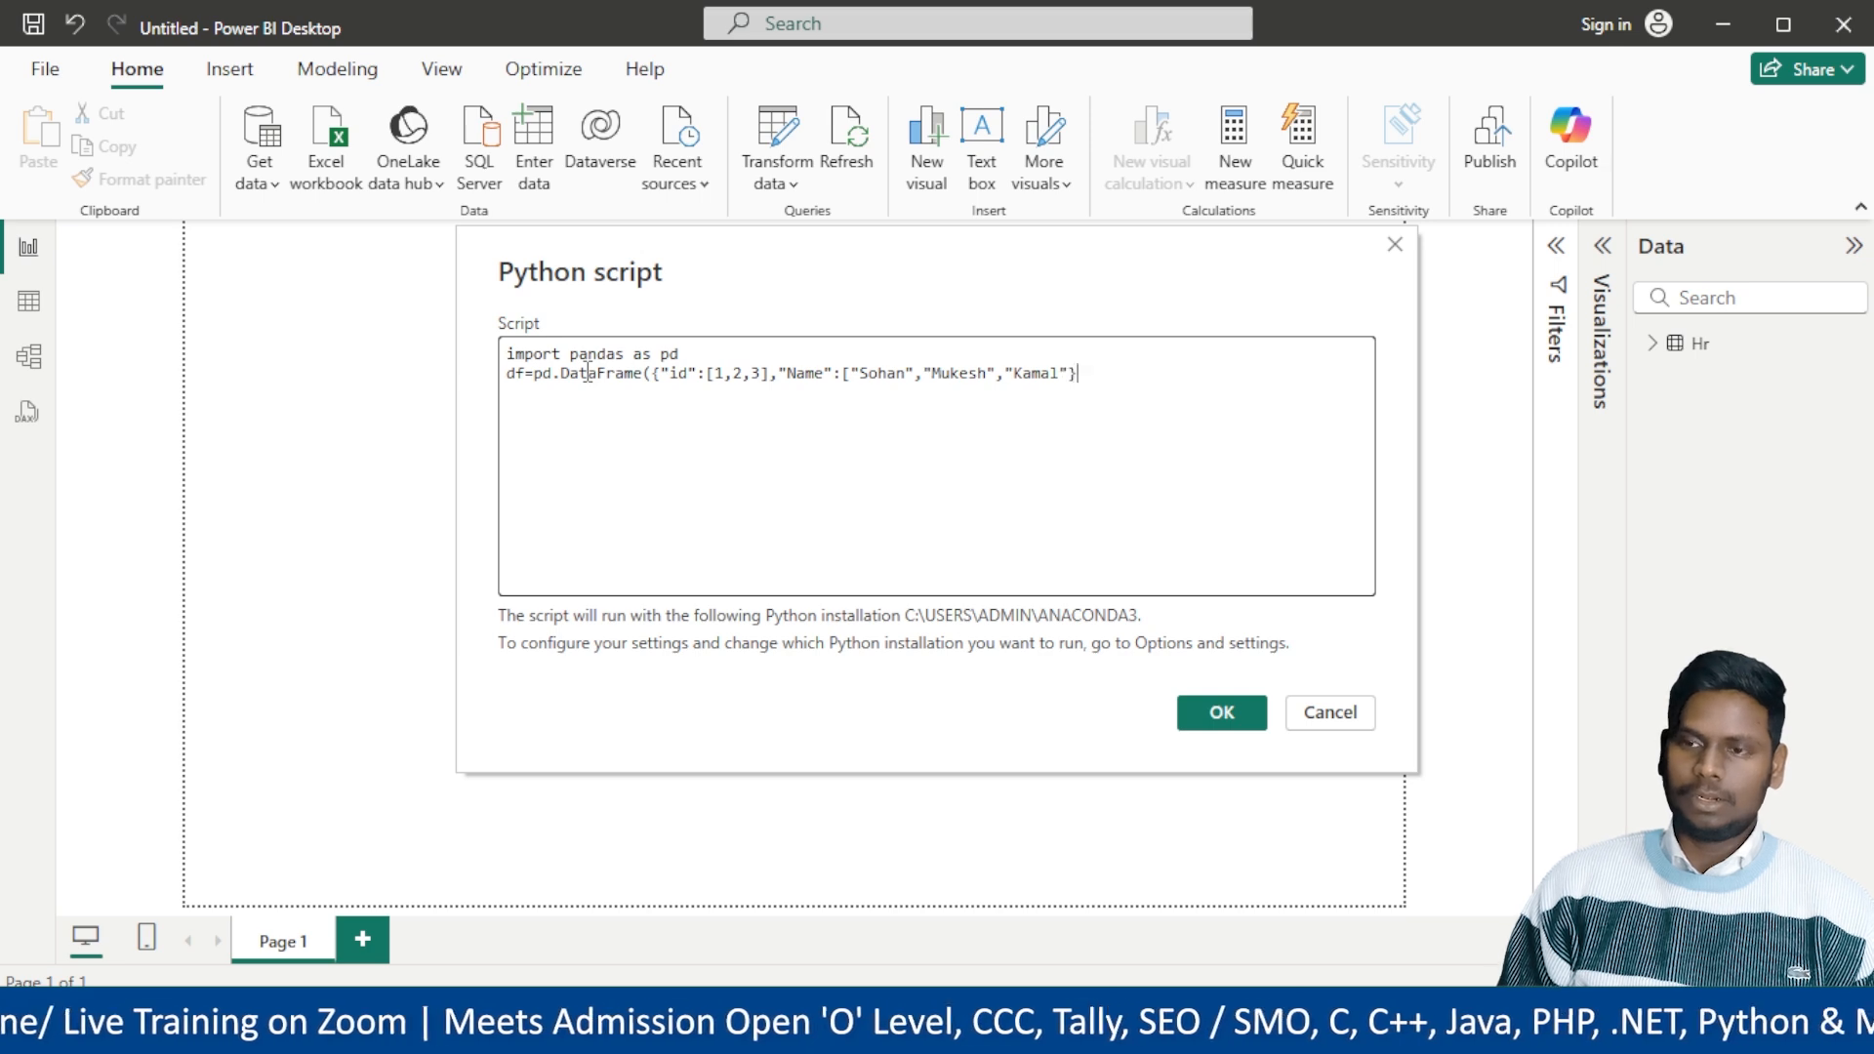
{"action": "key", "text": "BackSpace"}
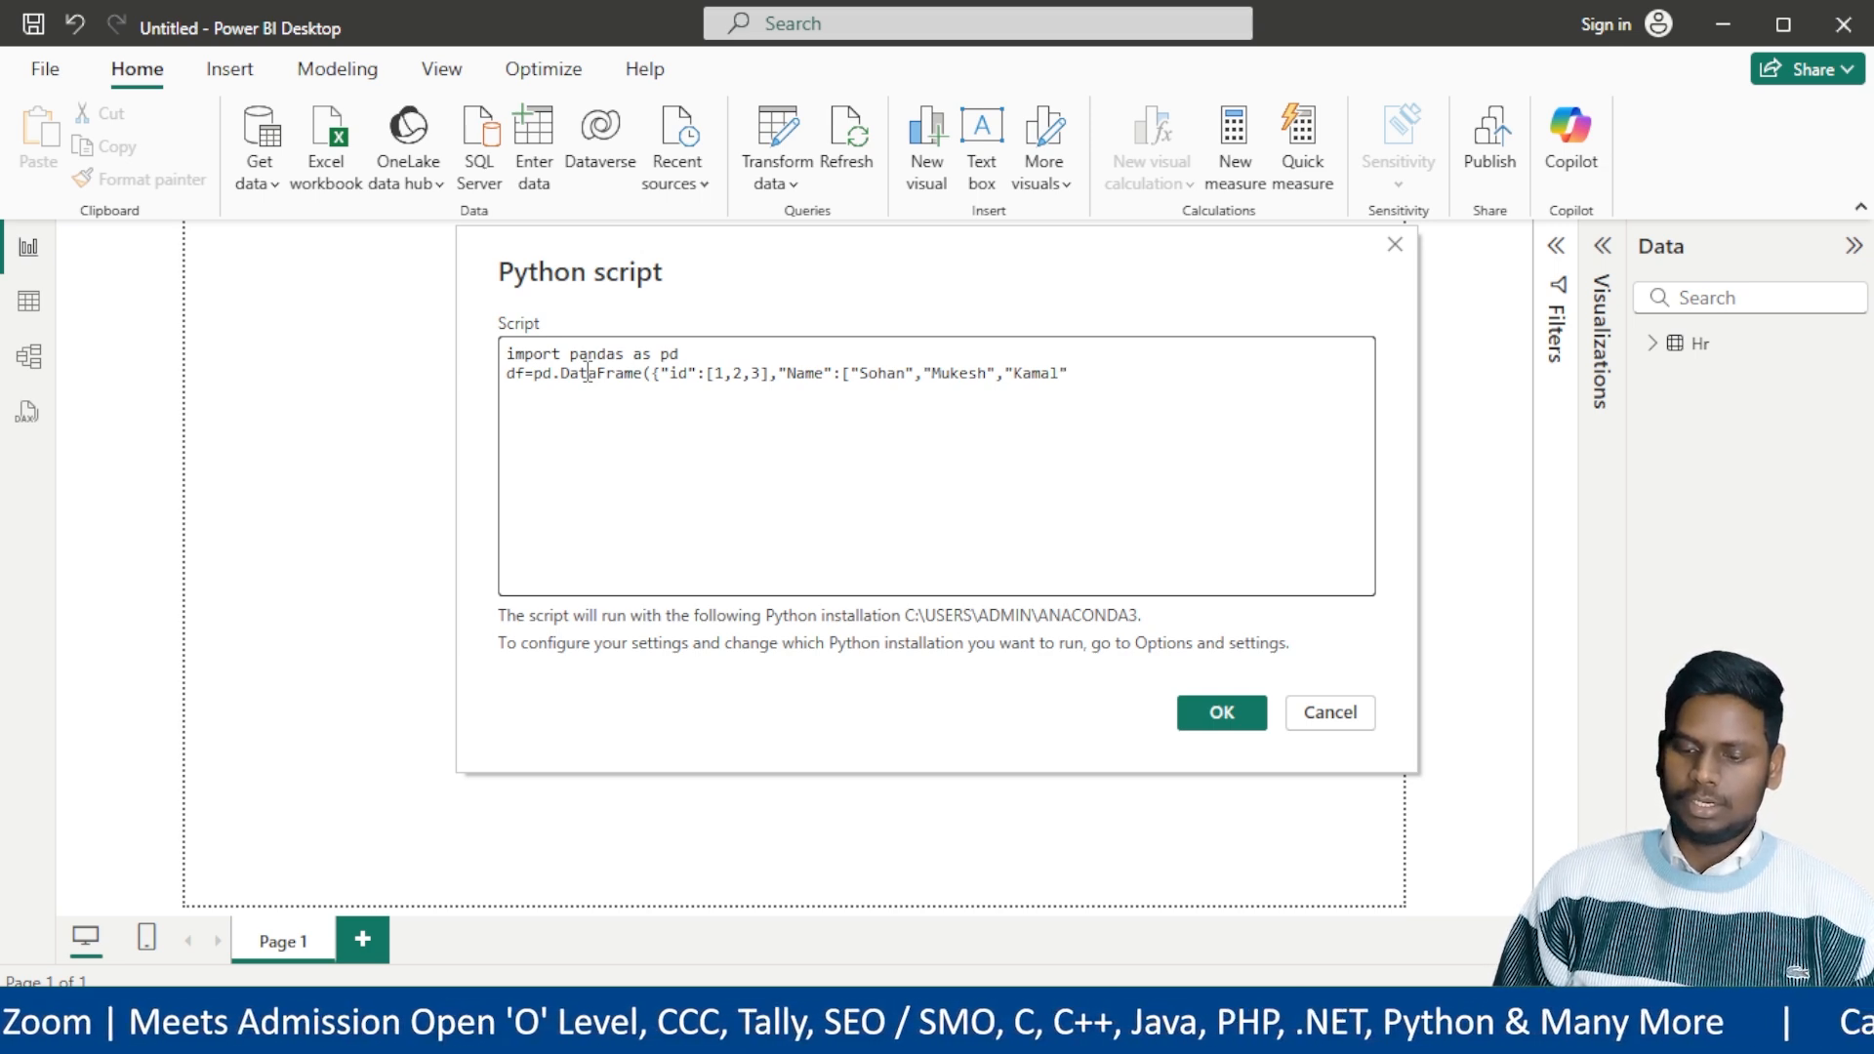
{"action": "type", "text": "]})"}
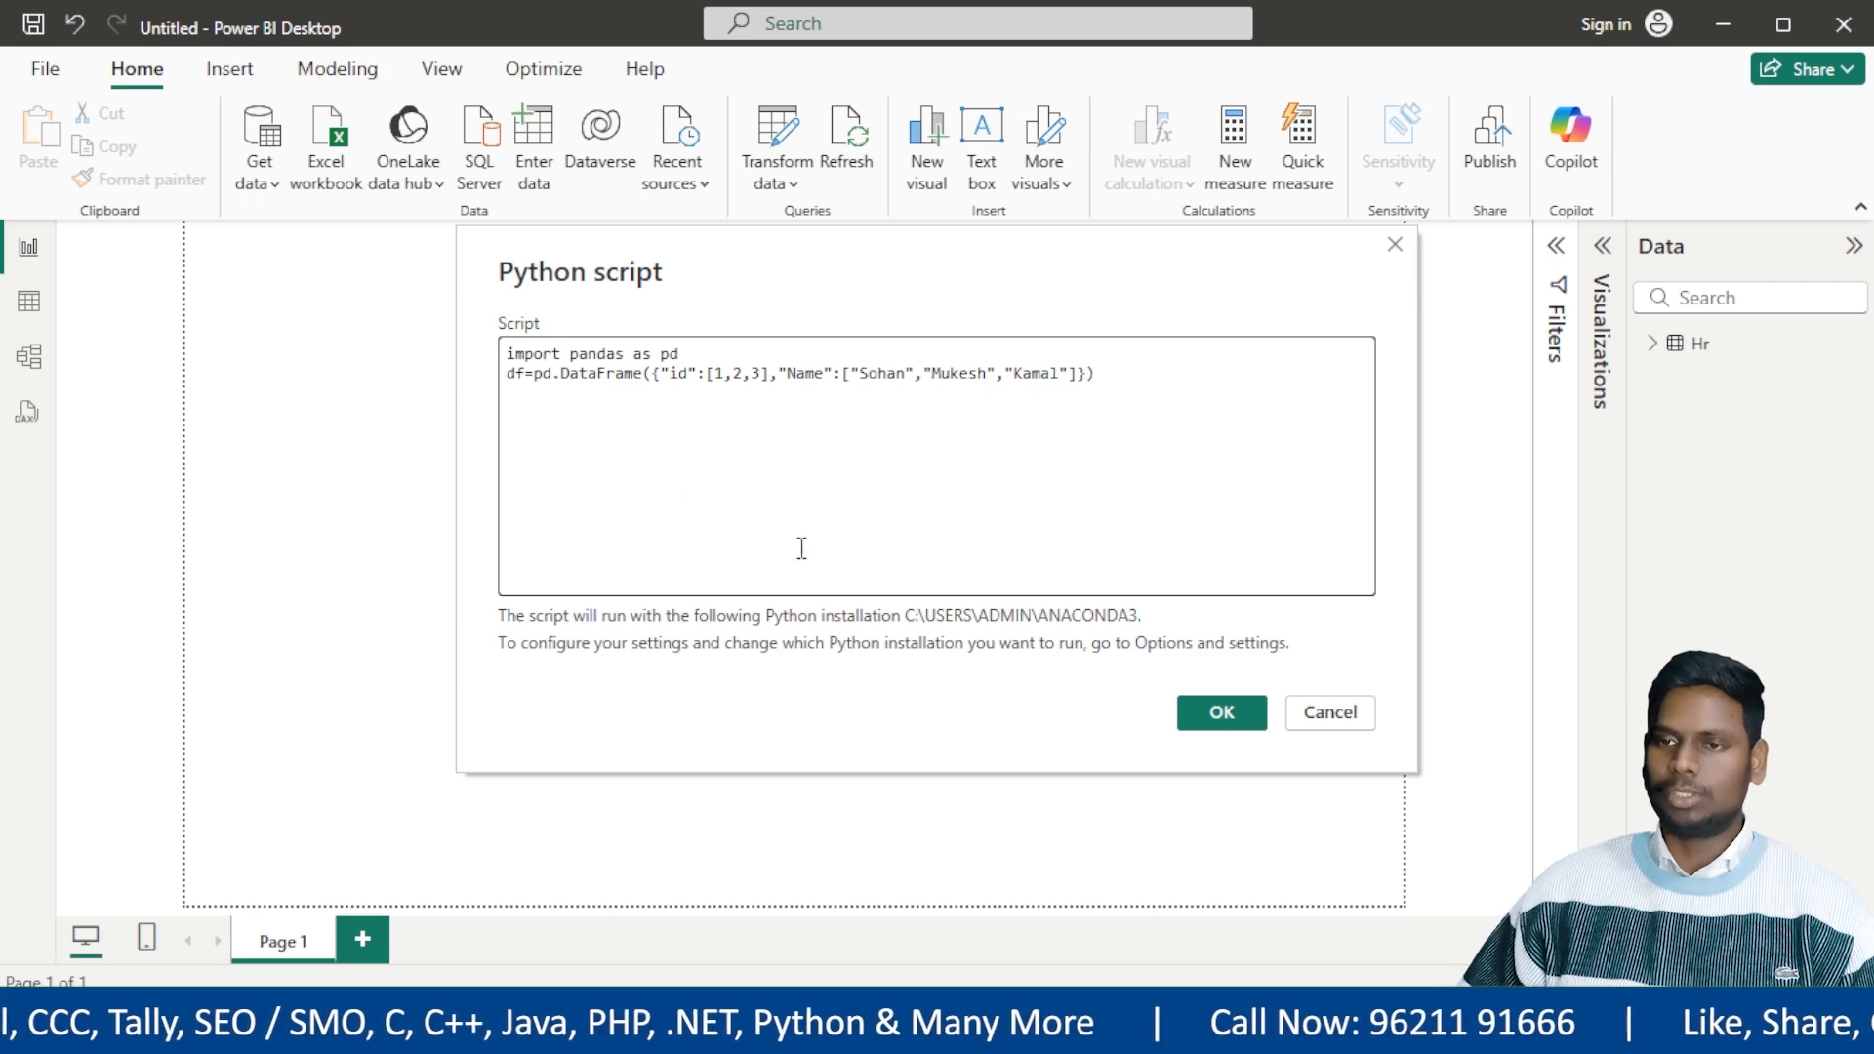
Run the Python script and load its df table into the report.
{"action": "left_click", "coordinate": [1224, 720]}
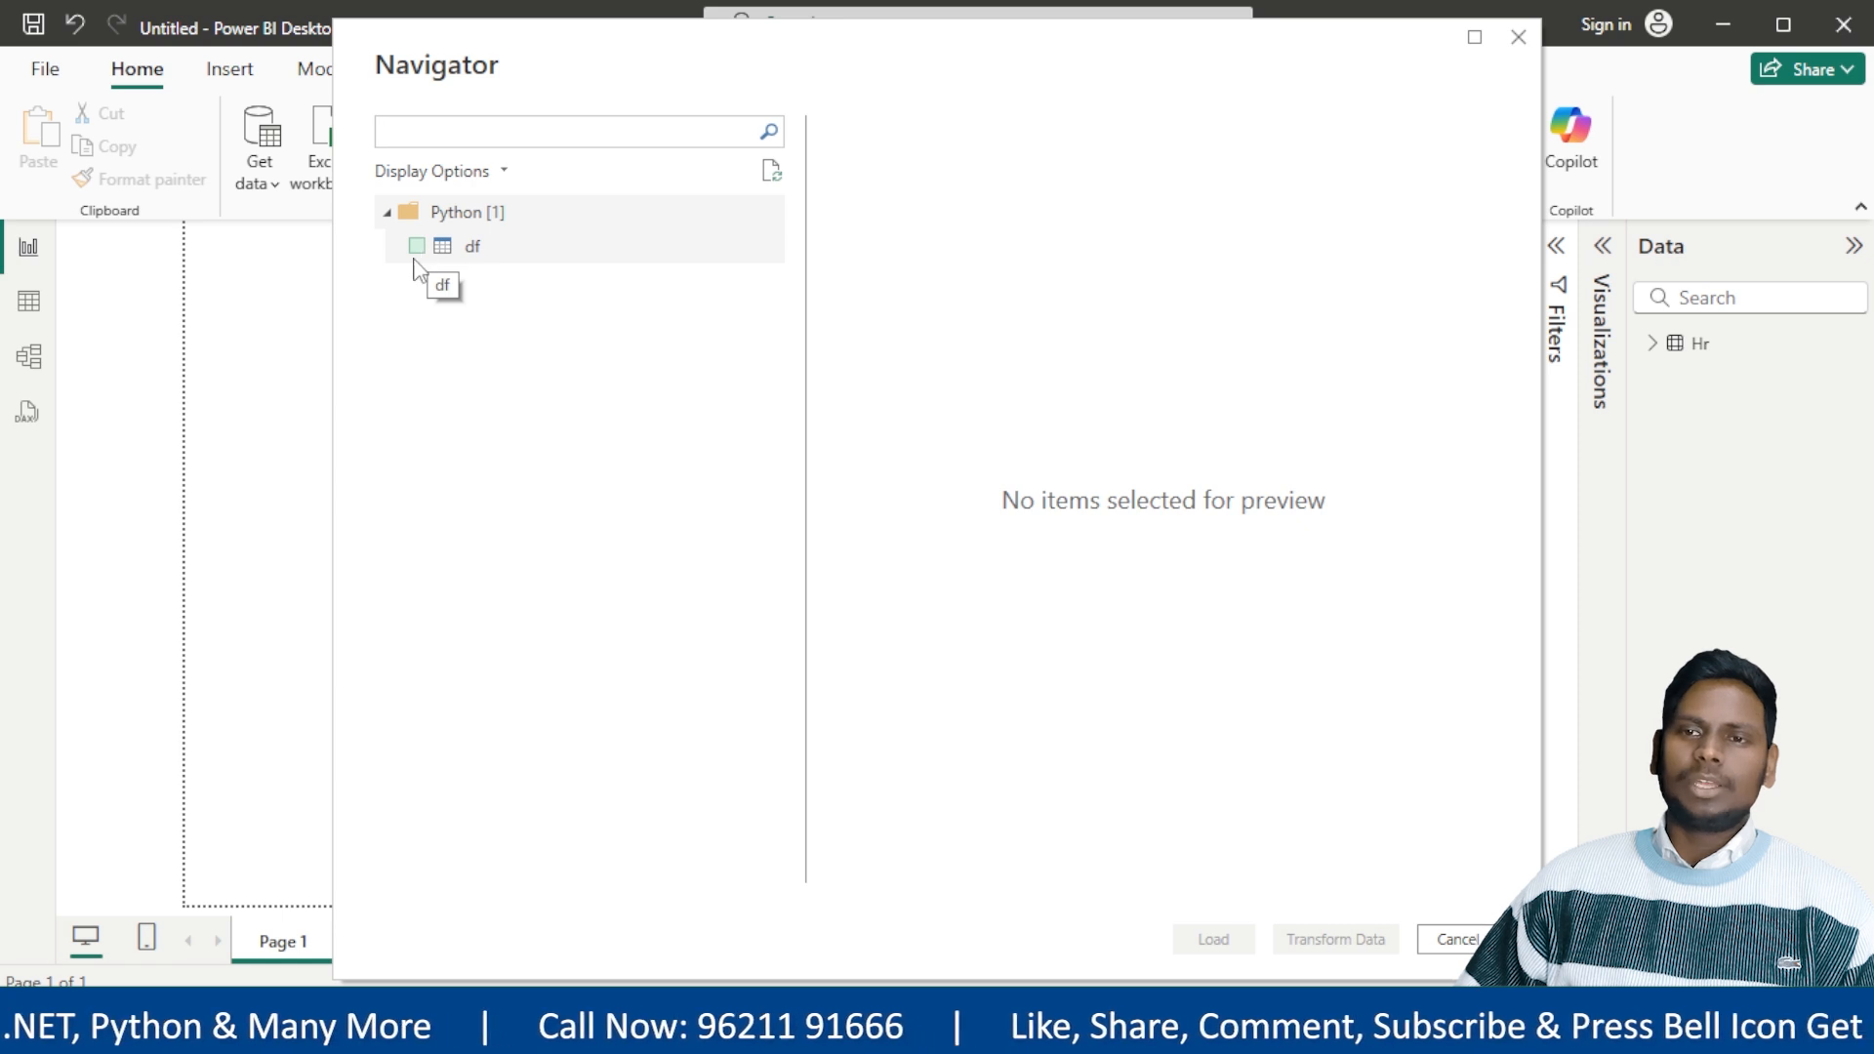
{"action": "left_click", "coordinate": [418, 250]}
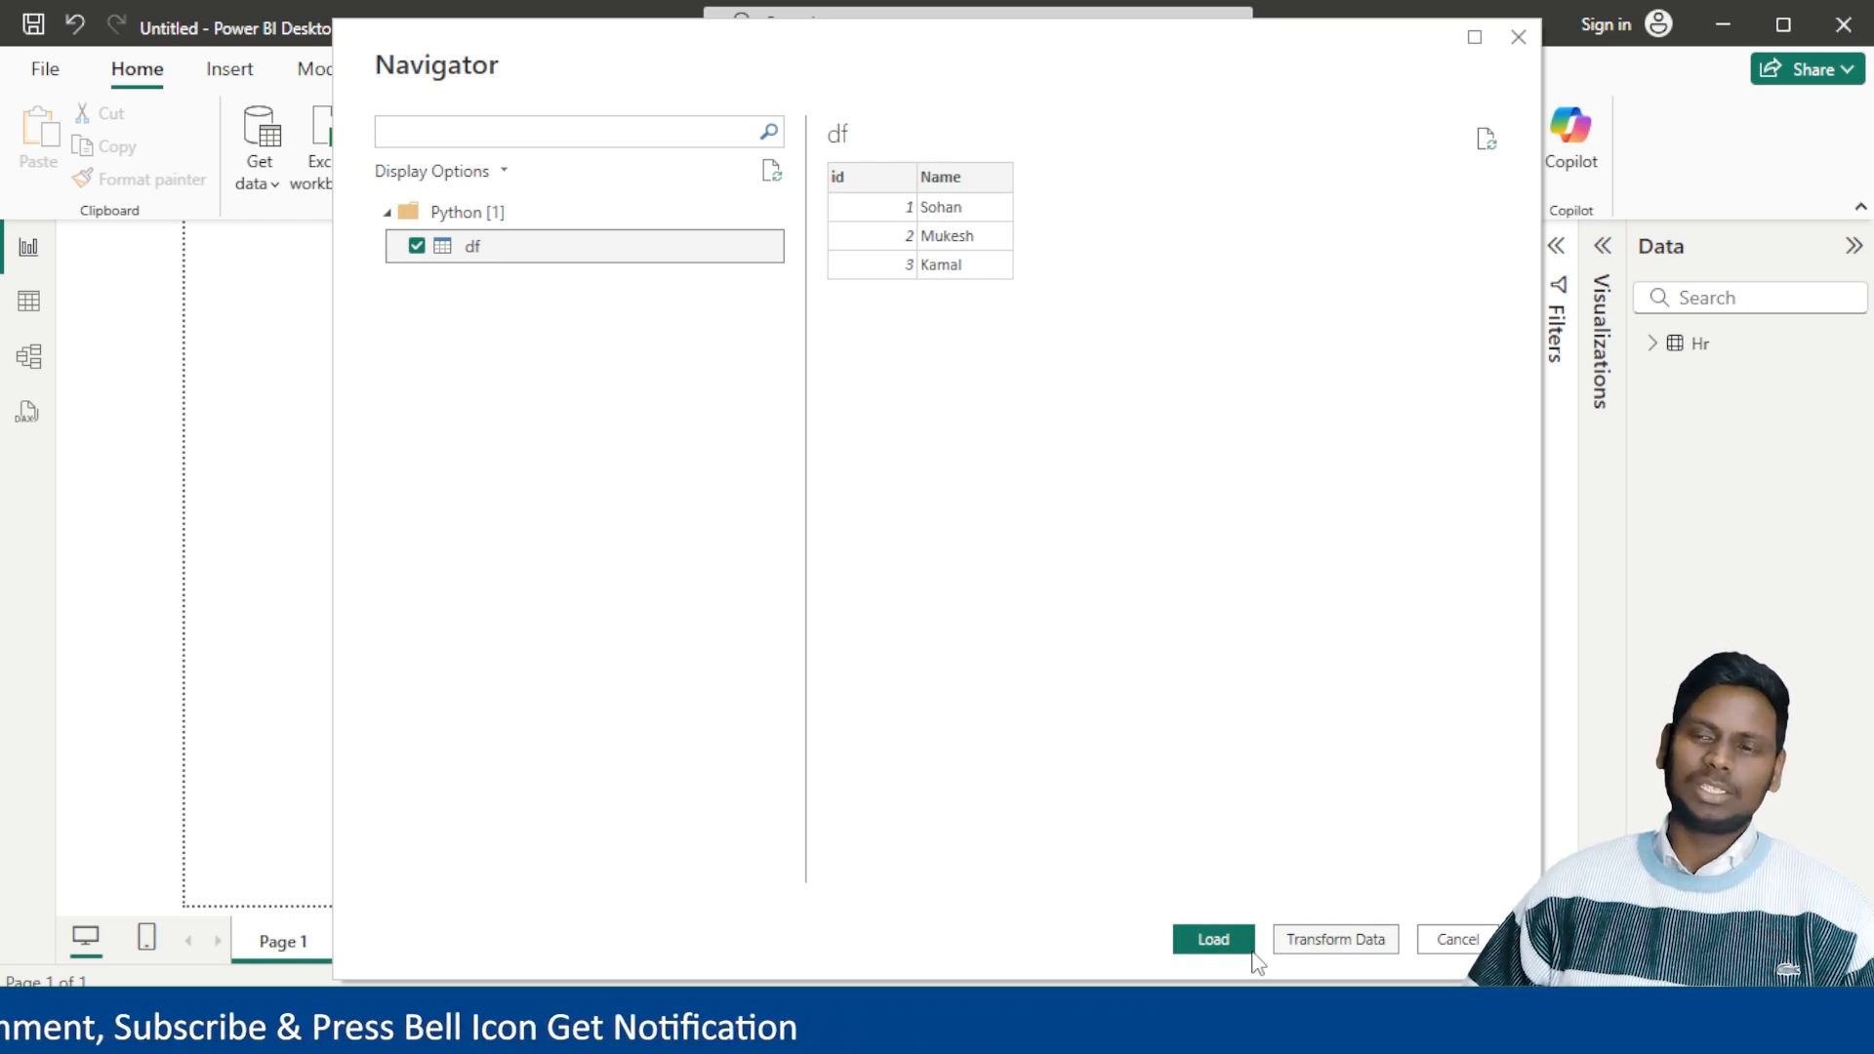
{"action": "left_click", "coordinate": [1213, 939]}
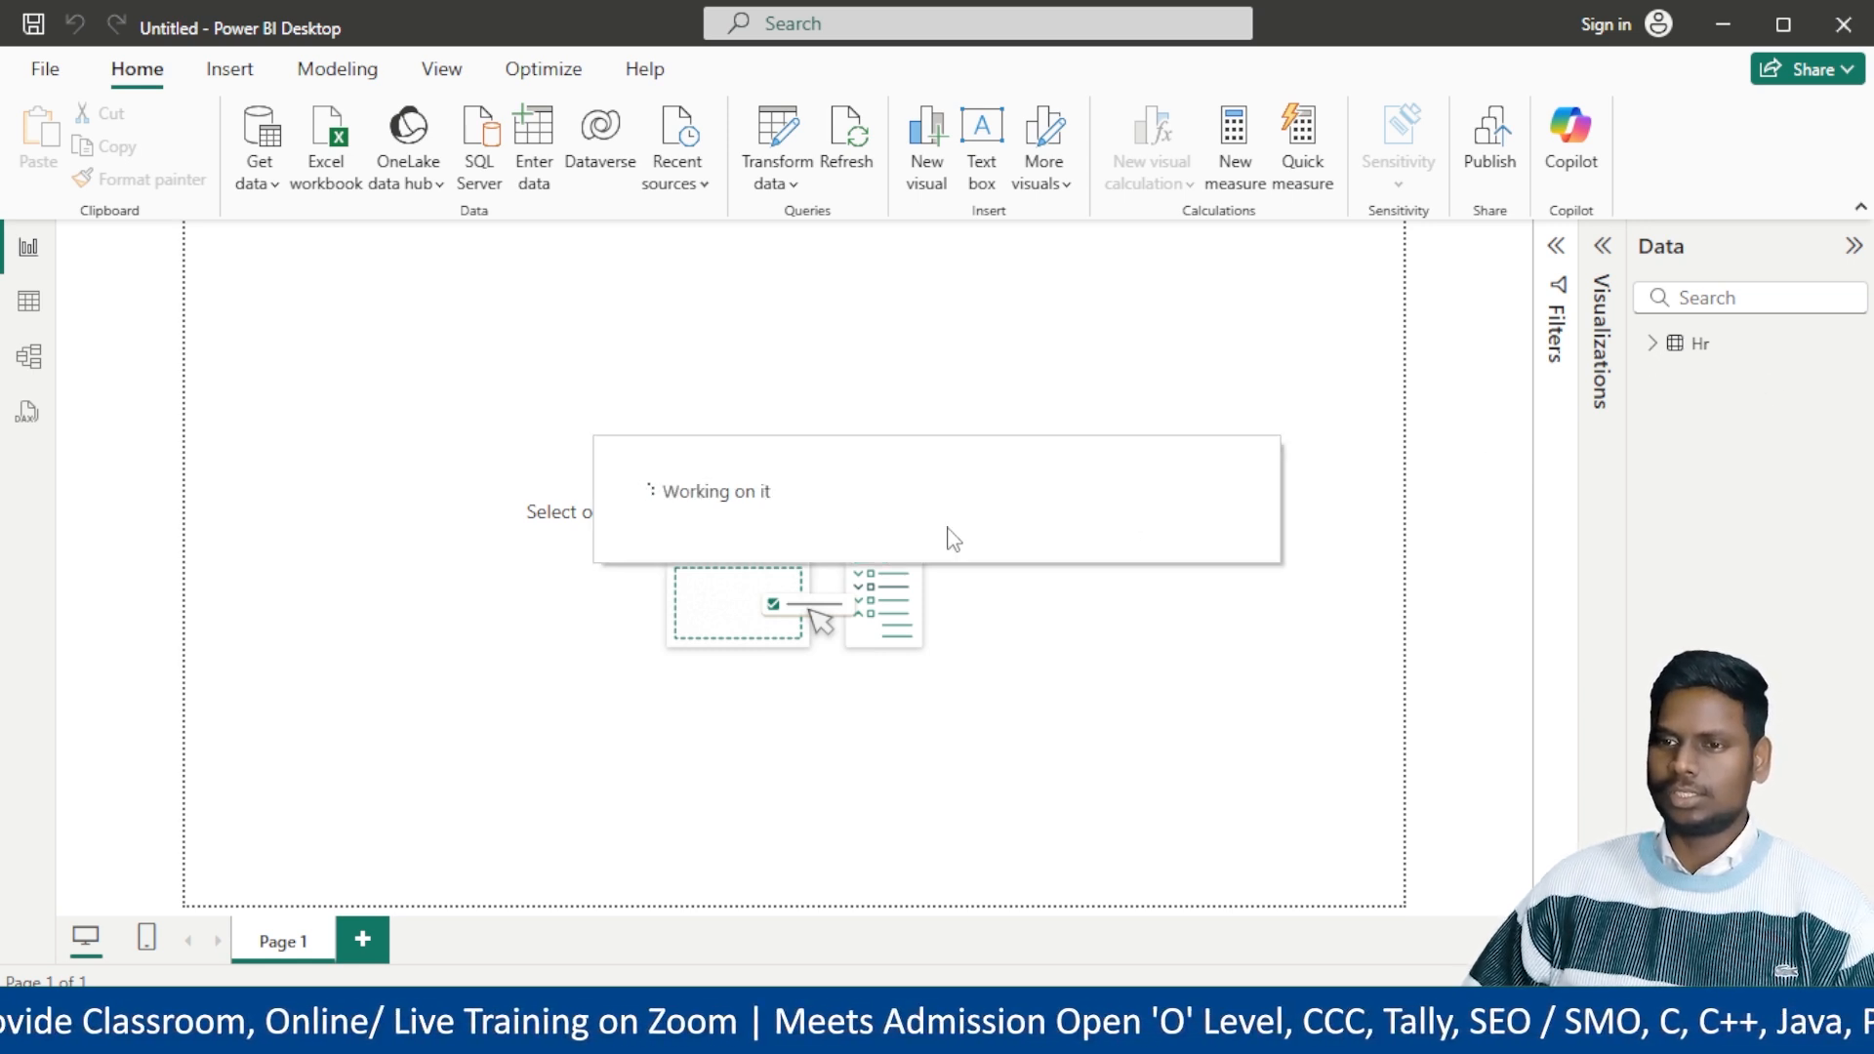
Check the fields of the df table, and display its rows in Table view.
{"action": "left_click", "coordinate": [1655, 346]}
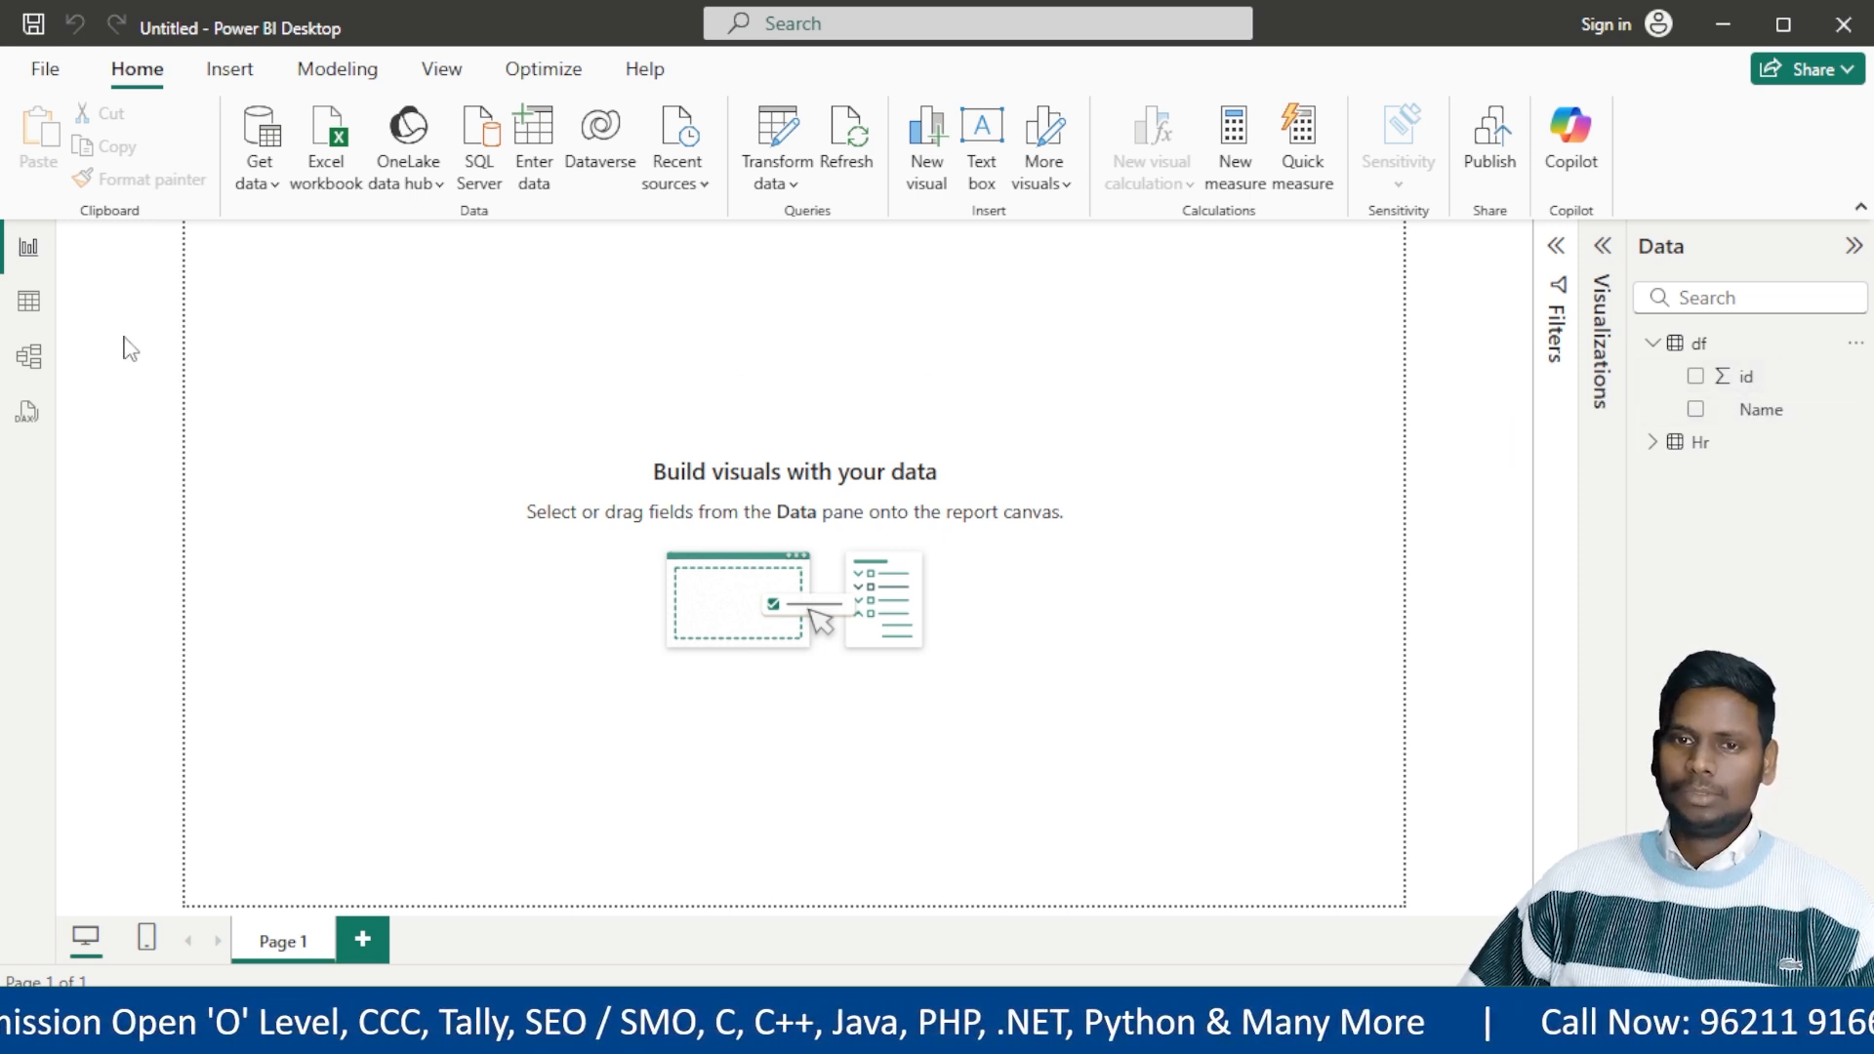
{"action": "left_click", "coordinate": [1652, 343]}
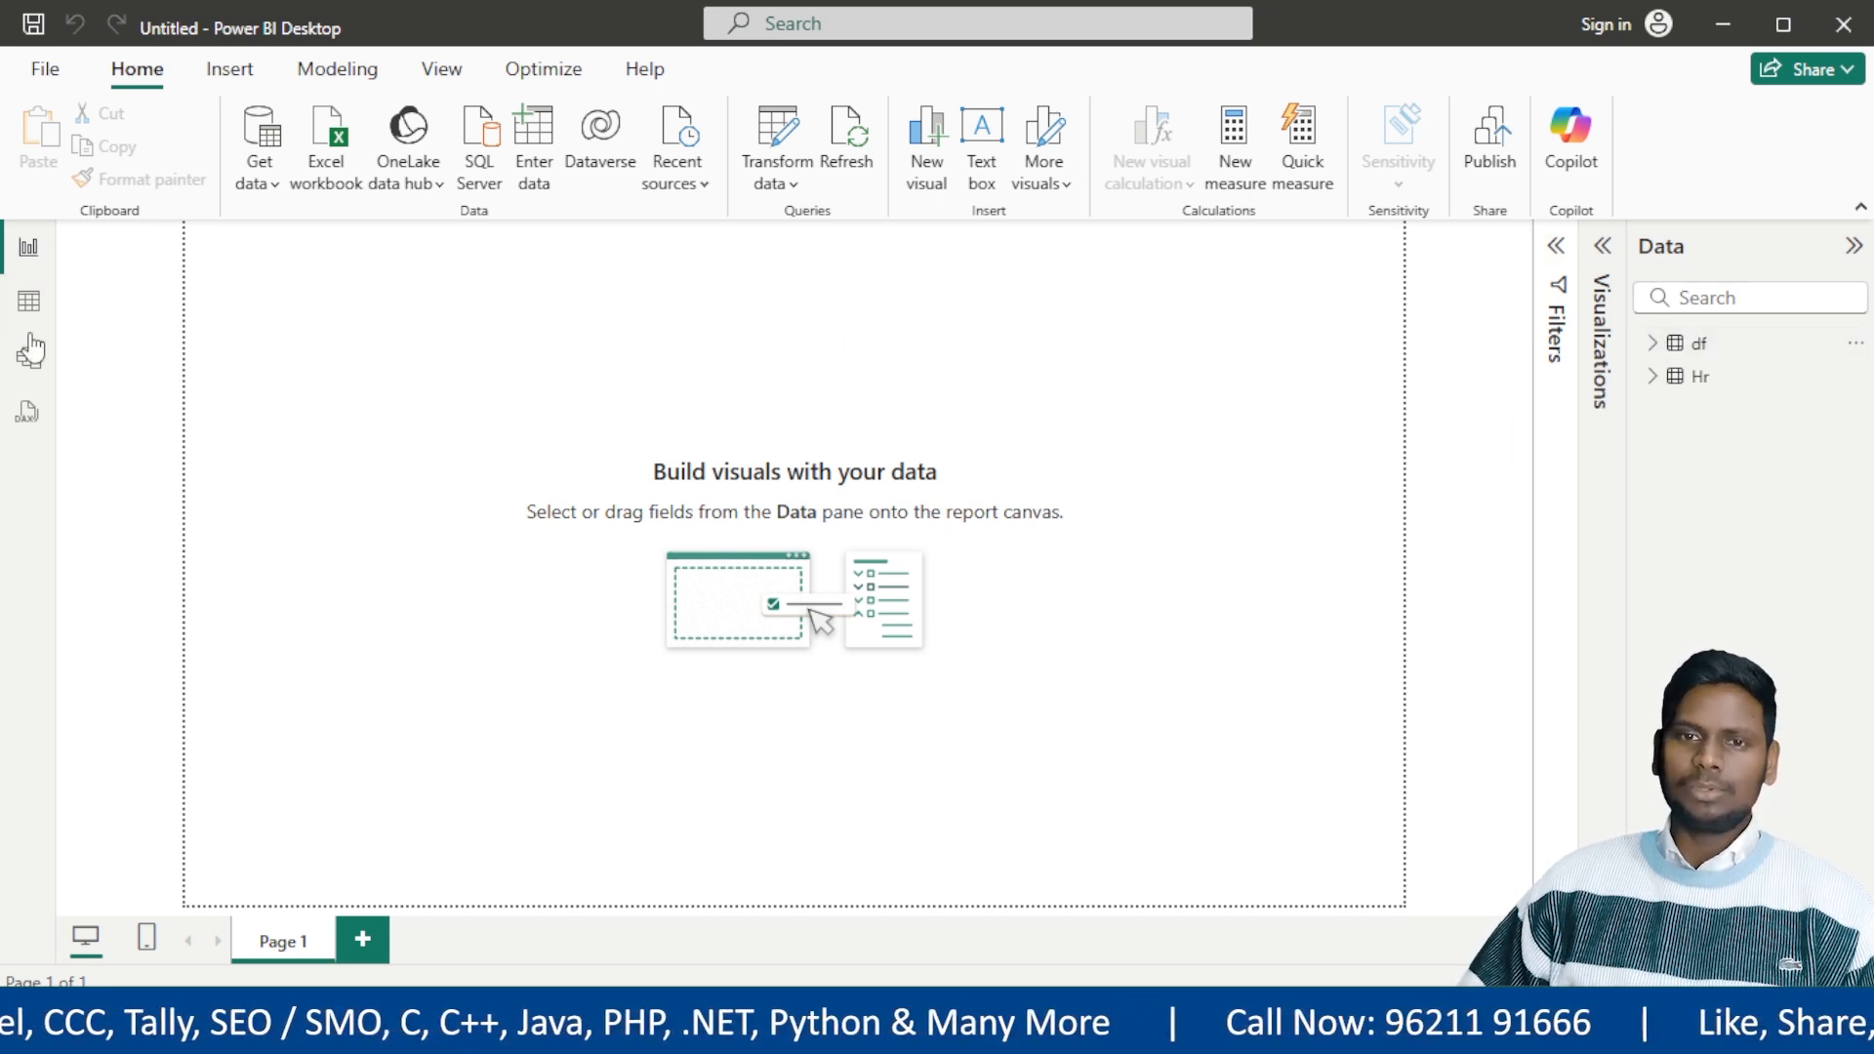
{"action": "left_click", "coordinate": [27, 307]}
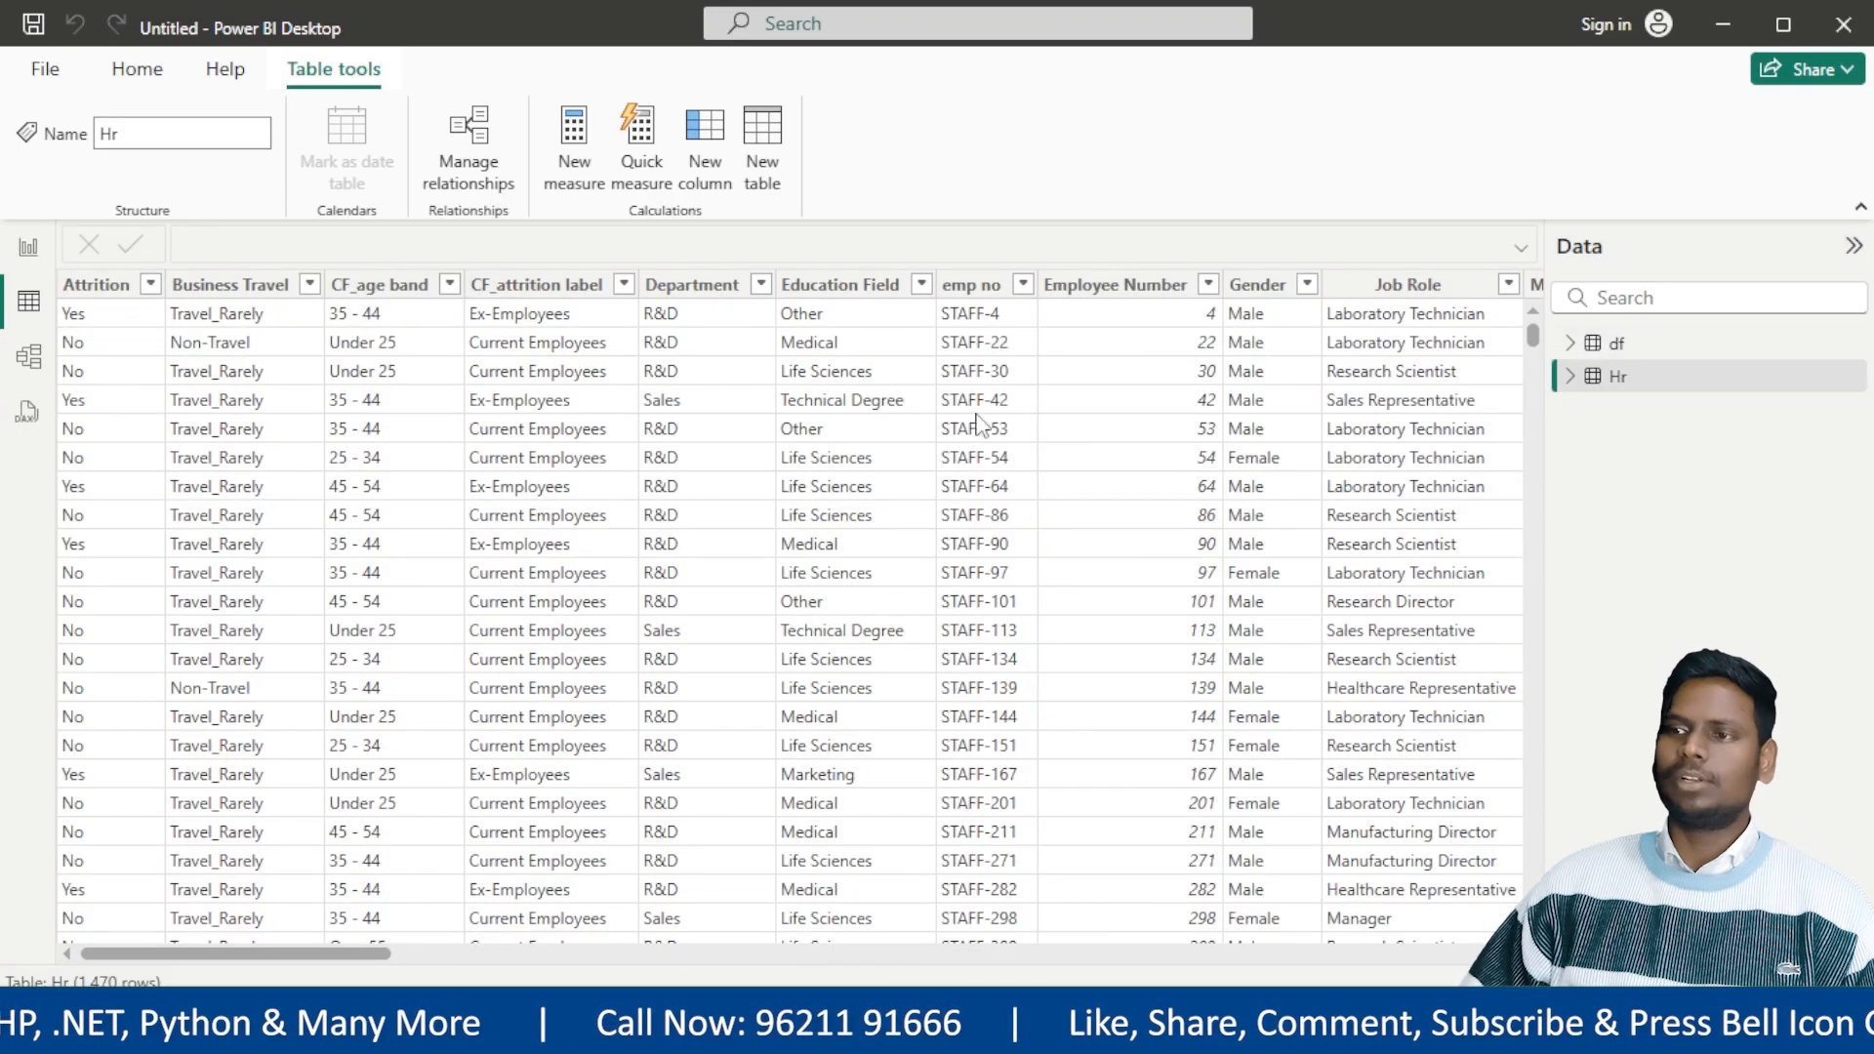
{"action": "left_click", "coordinate": [1618, 344]}
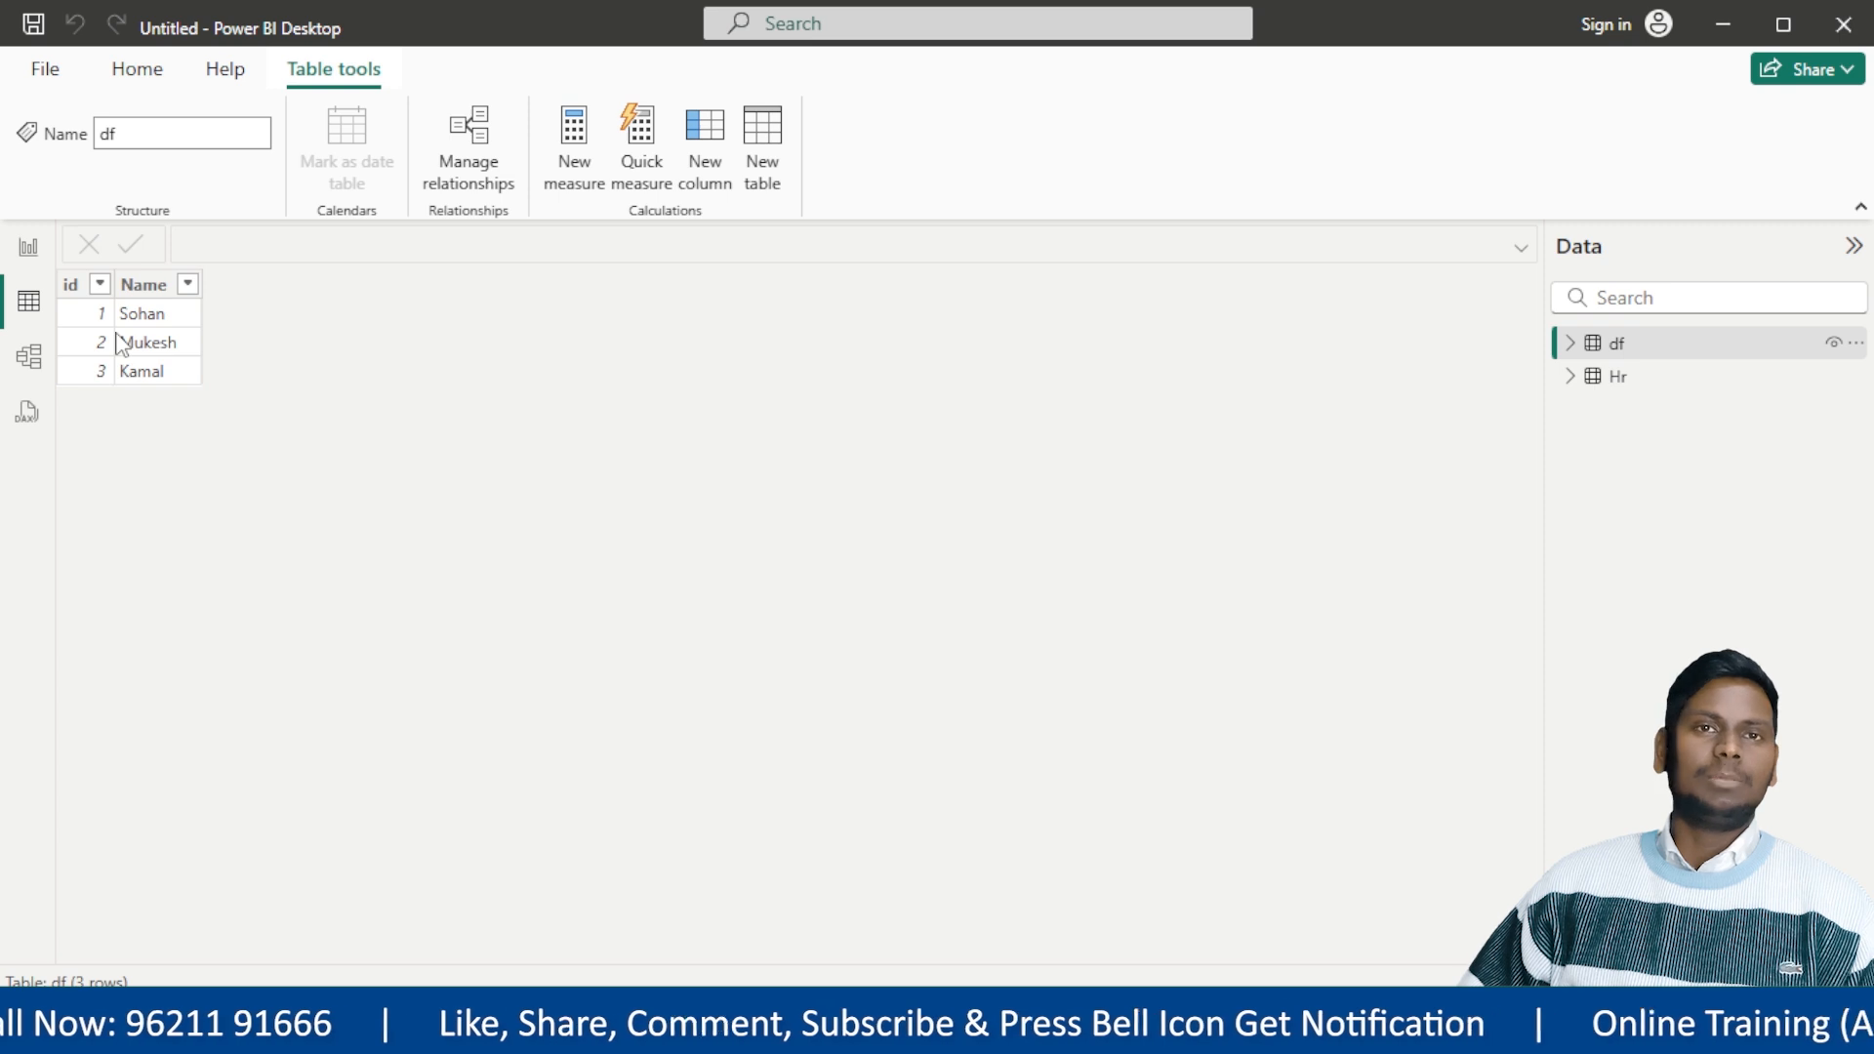
Insert a Python visual on the report page, expand the Hr table's fields, and enlarge the visual to nearly twice its width.
{"action": "left_click", "coordinate": [29, 252]}
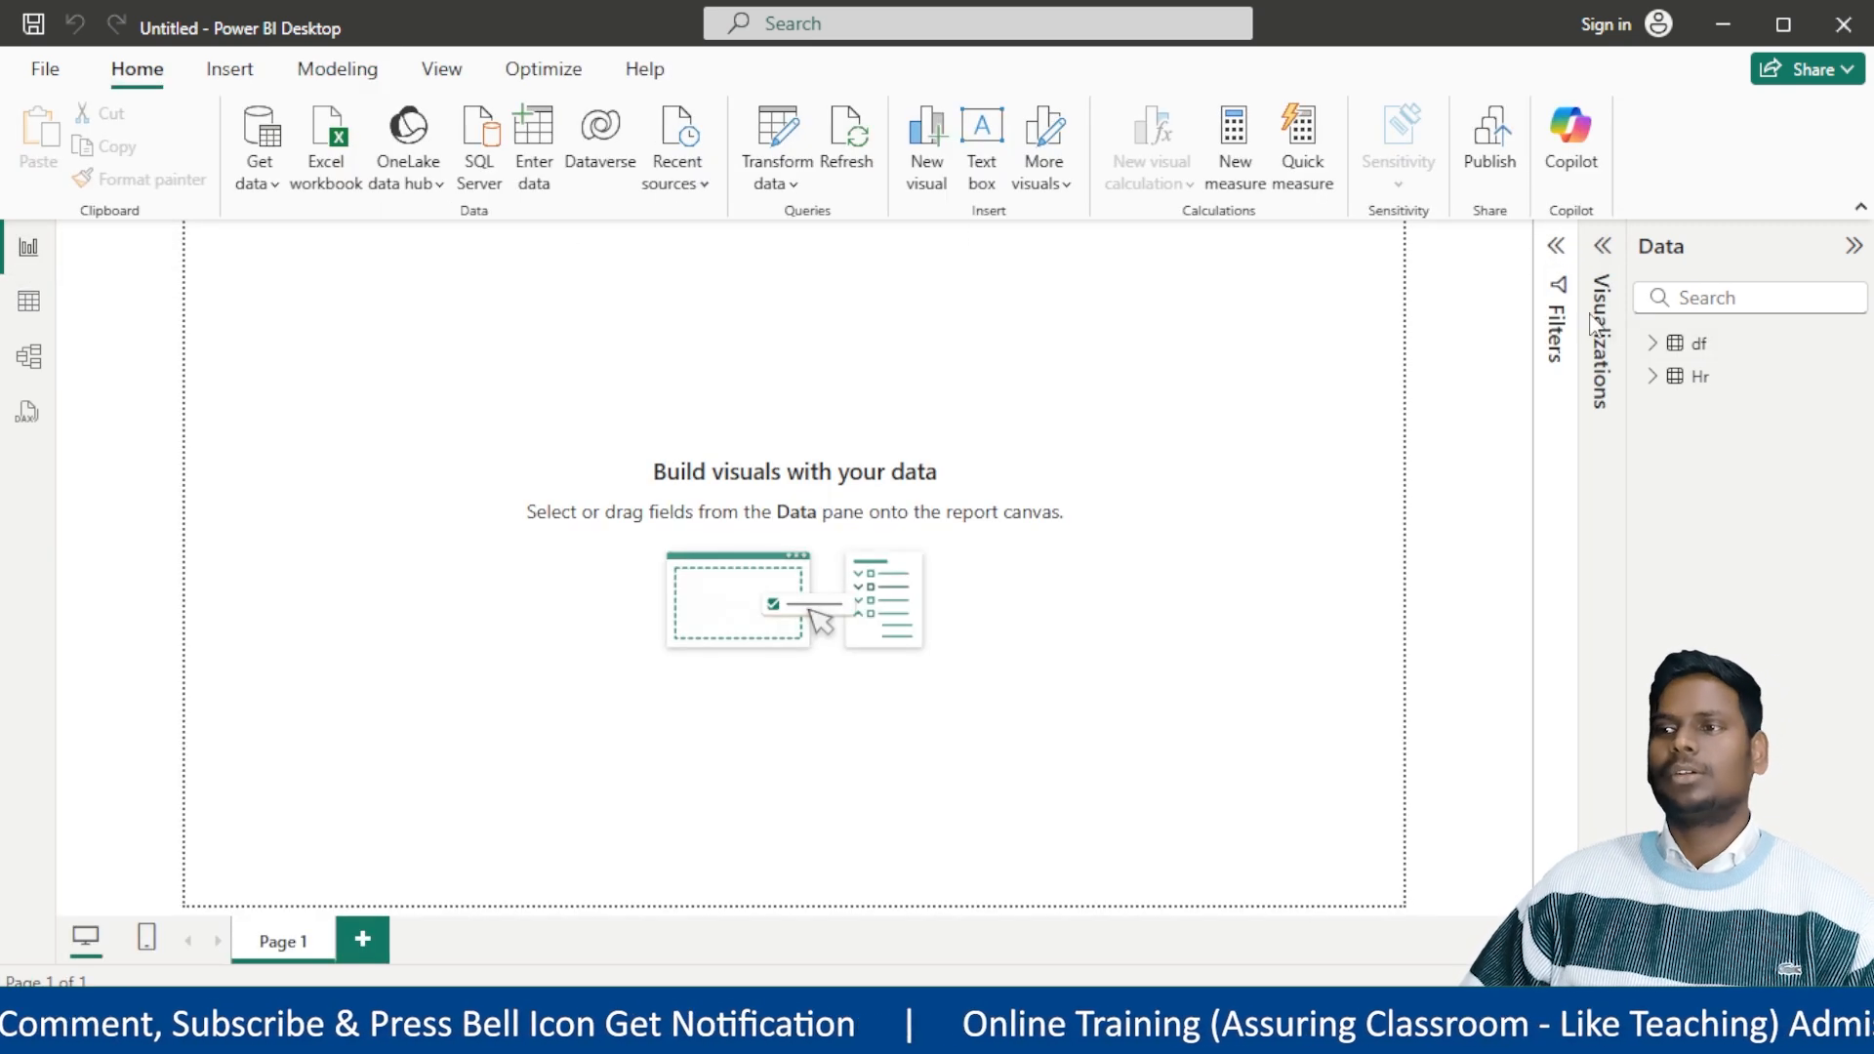
{"action": "left_click", "coordinate": [1556, 245]}
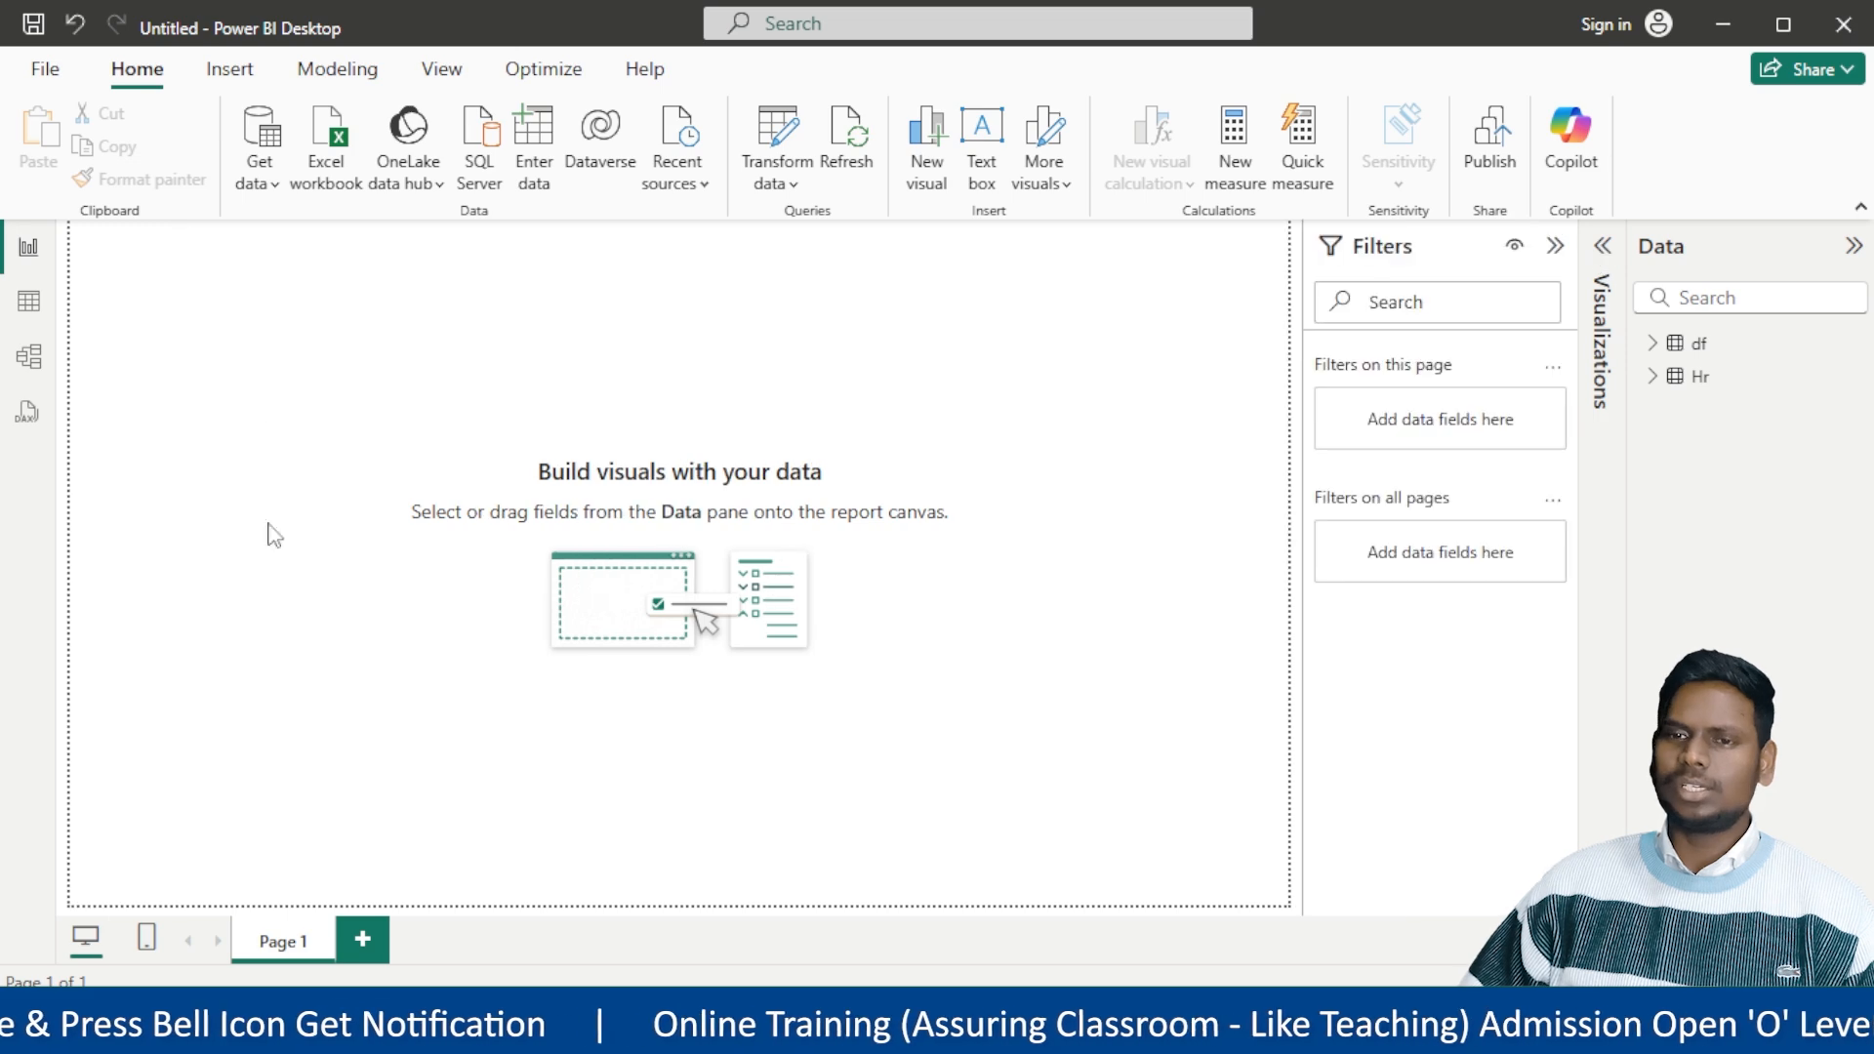
{"action": "left_click", "coordinate": [1555, 245]}
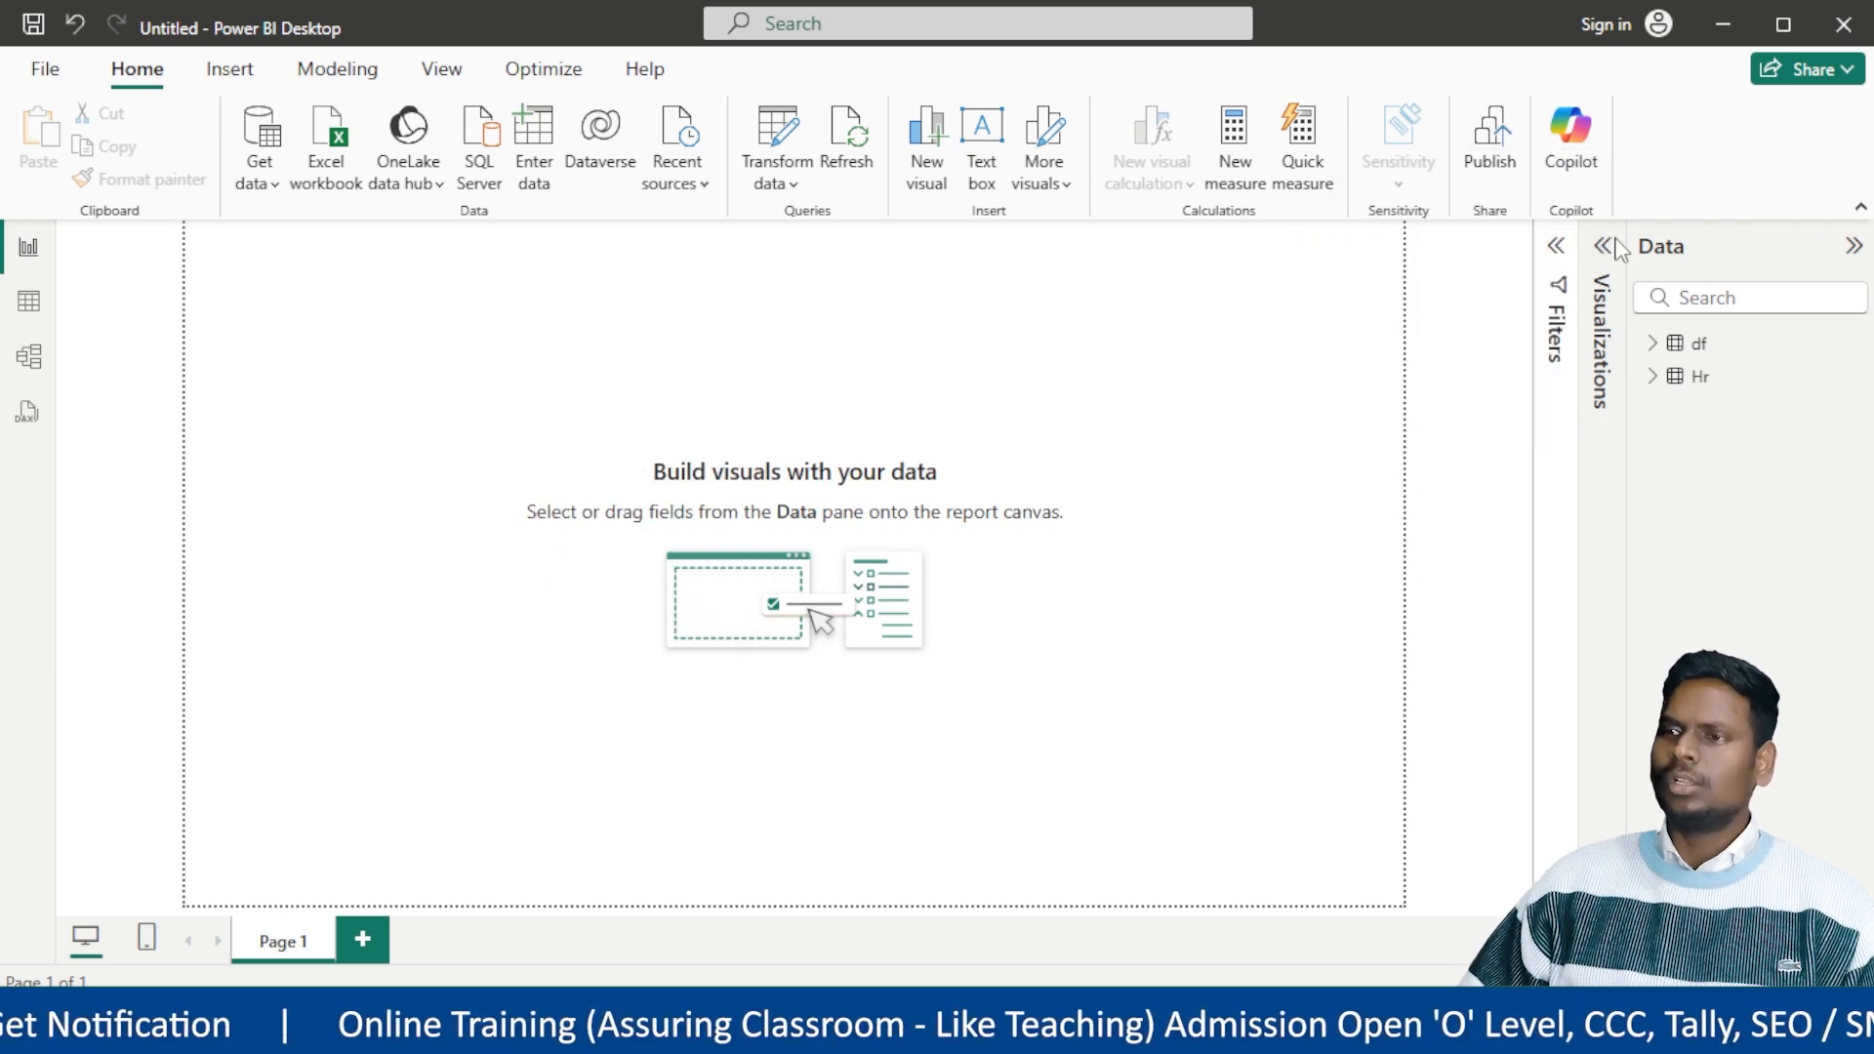
{"action": "left_click", "coordinate": [1604, 246]}
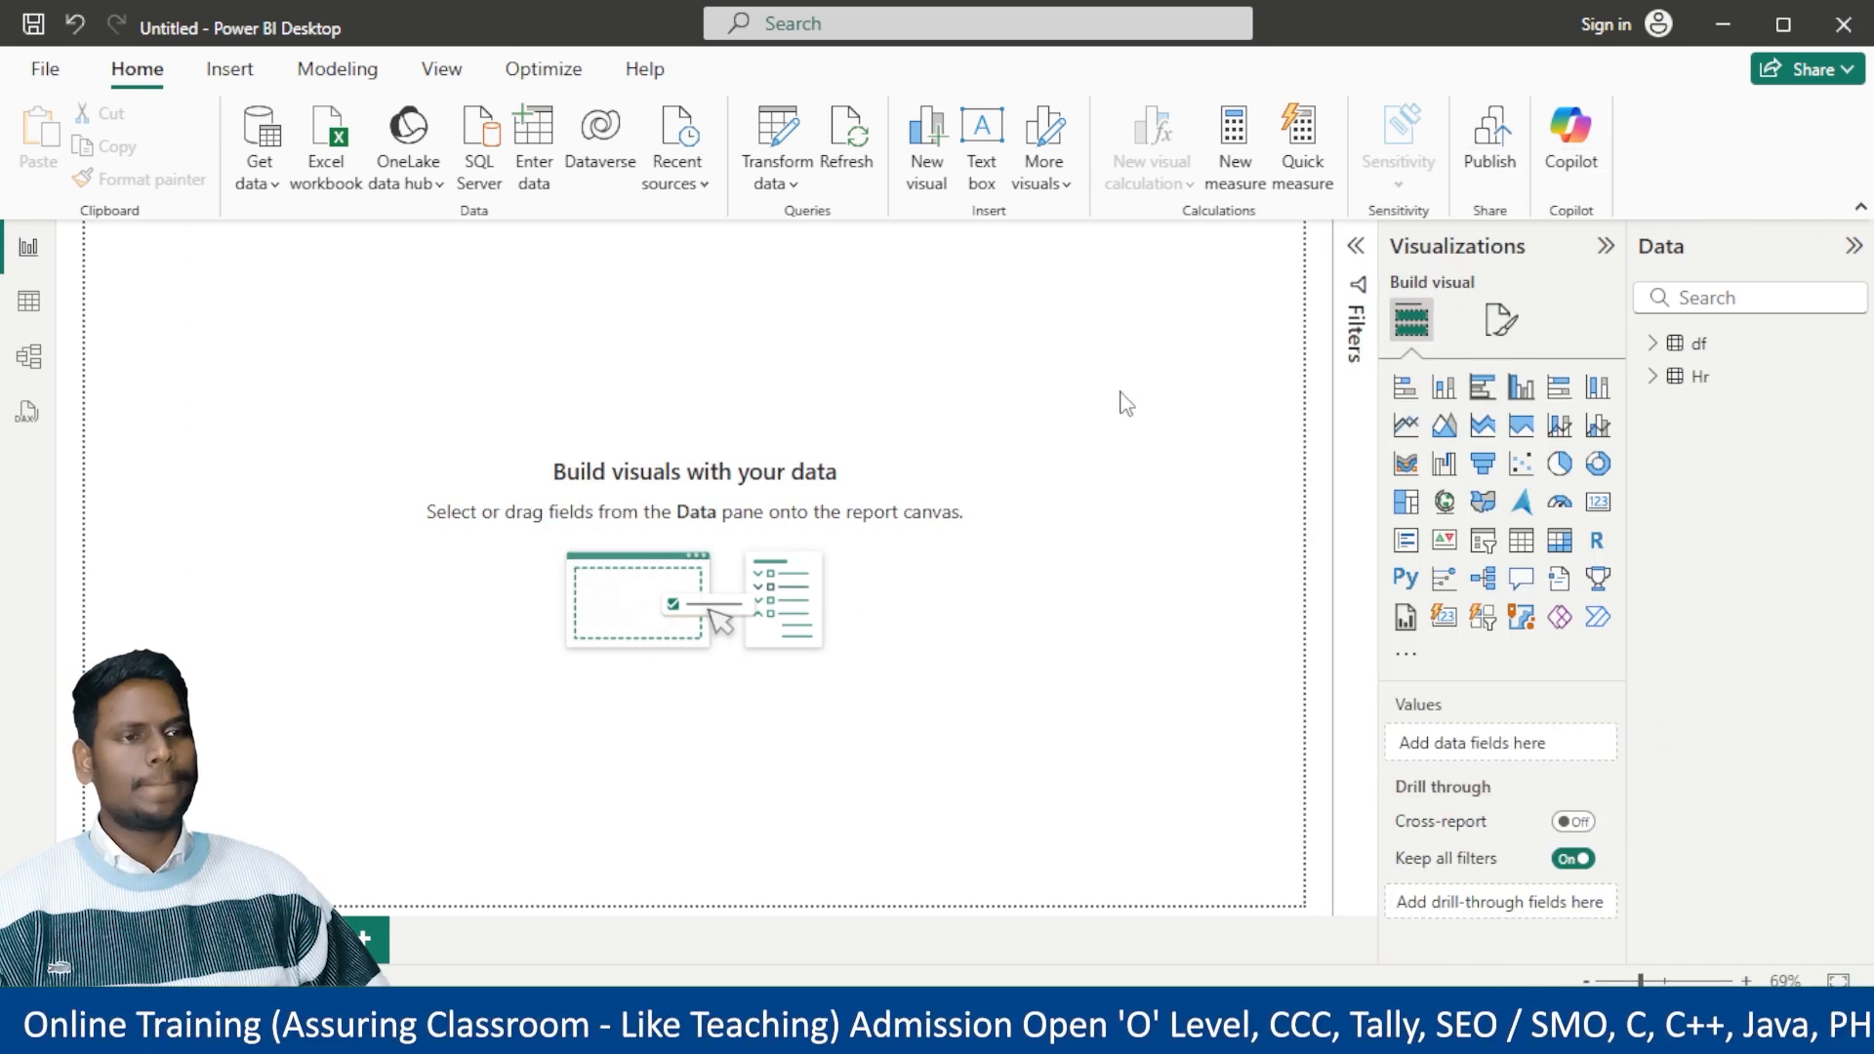
{"action": "left_click", "coordinate": [1658, 378]}
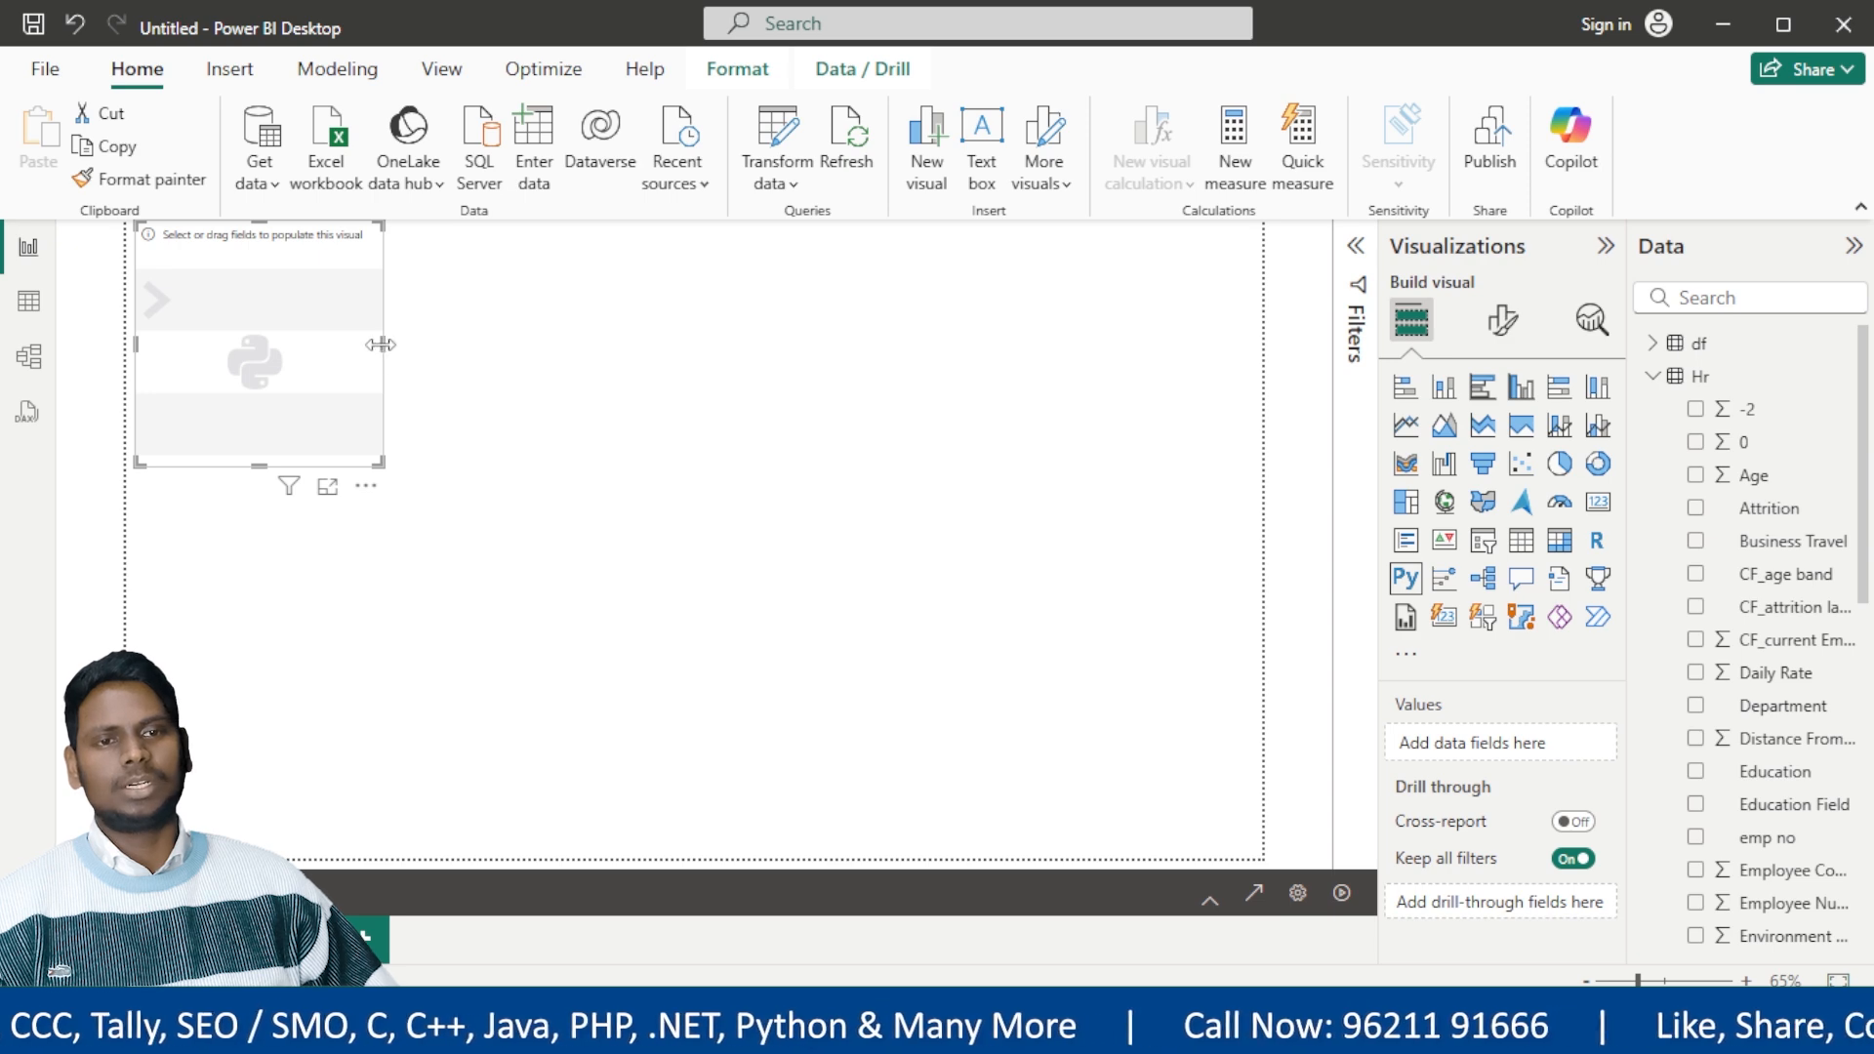
{"action": "left_click_drag", "start_coordinate": [380, 344], "coordinate": [589, 346]}
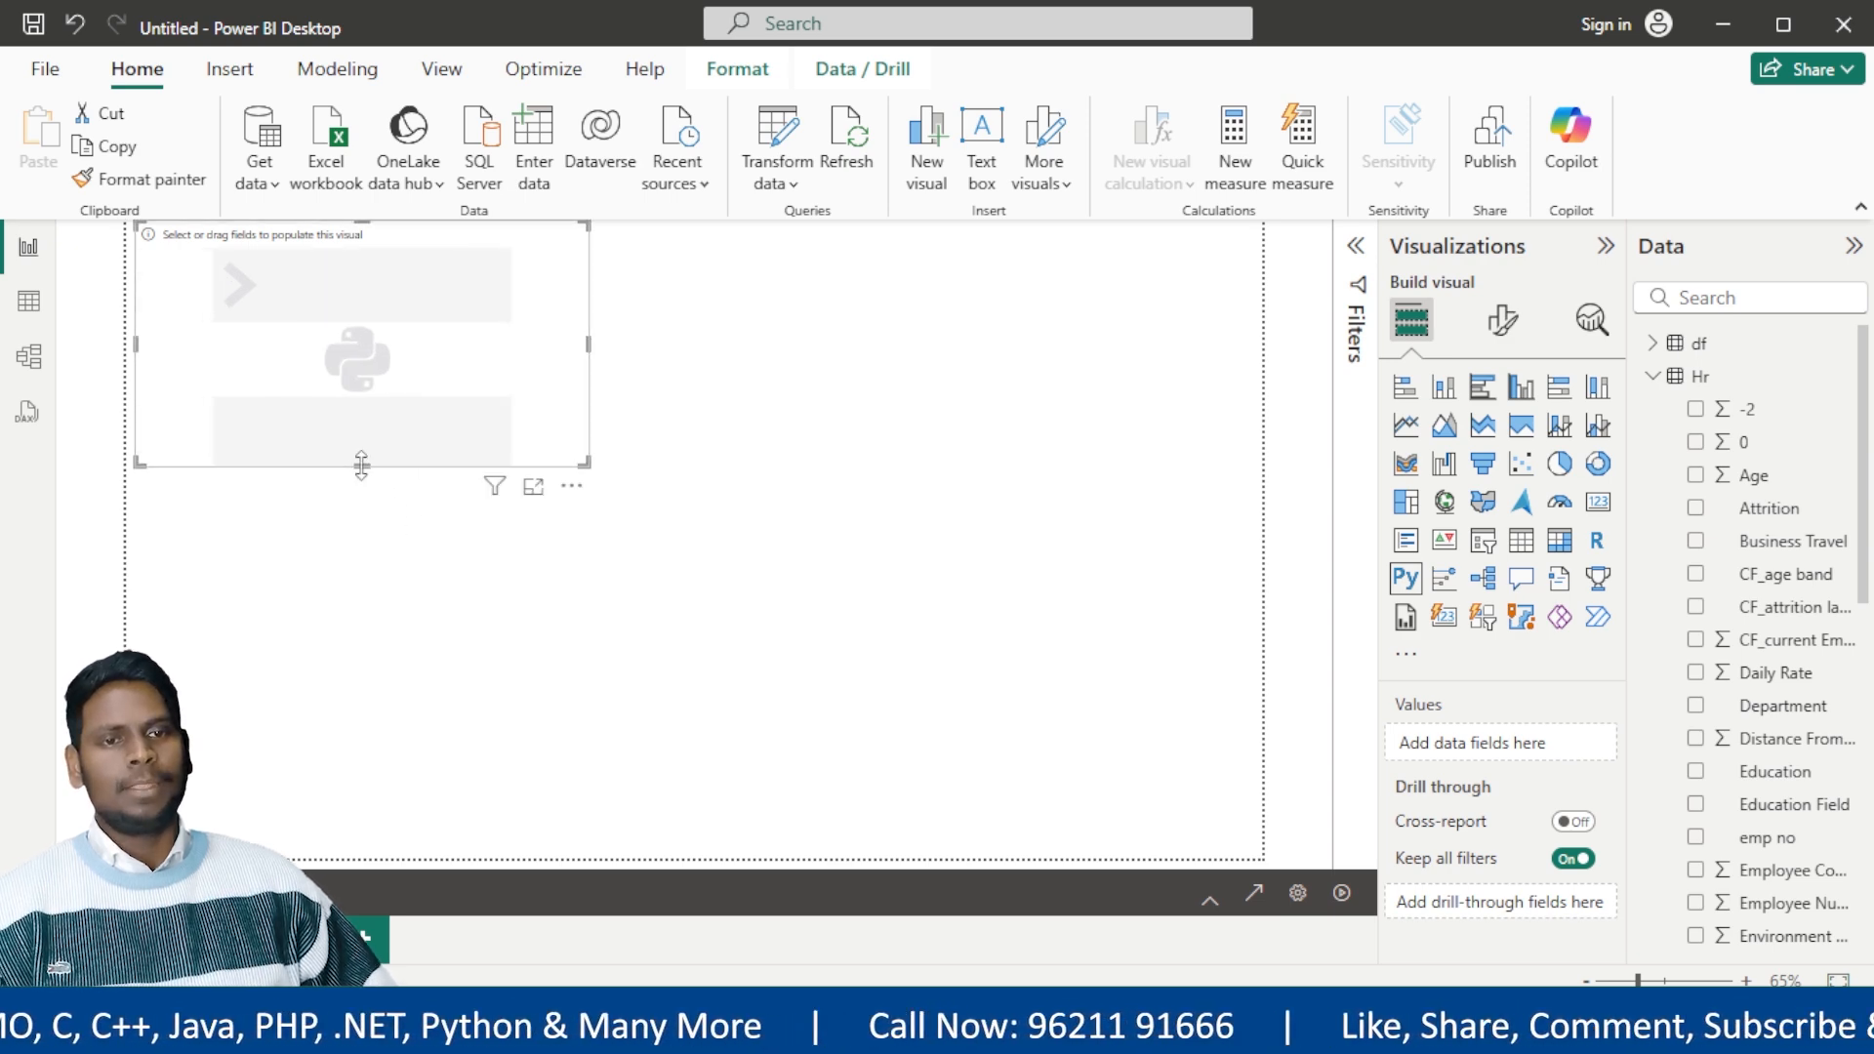
{"action": "left_click_drag", "start_coordinate": [361, 465], "coordinate": [362, 475]}
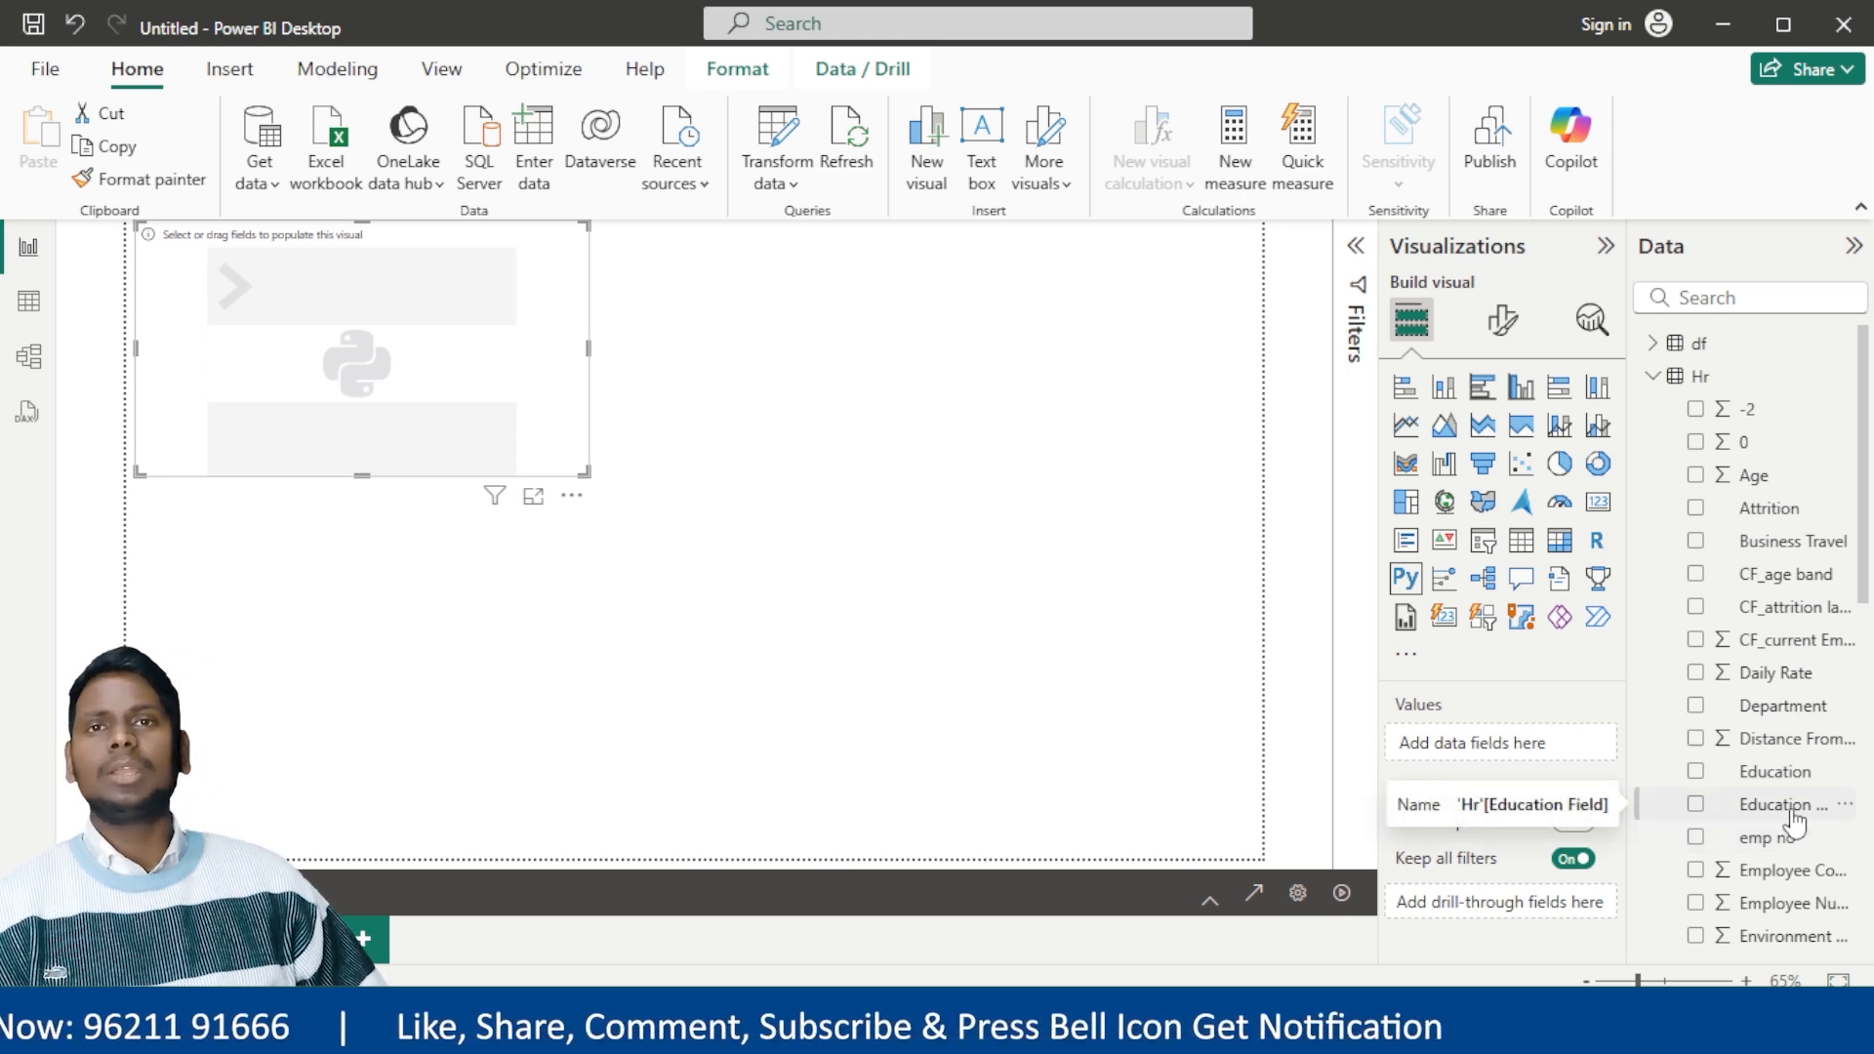
Add Education Field and Distance From Home from the Hr table to the Python visual's values, and expand its script editor.
{"action": "left_click_drag", "start_coordinate": [1794, 823], "coordinate": [1521, 746]}
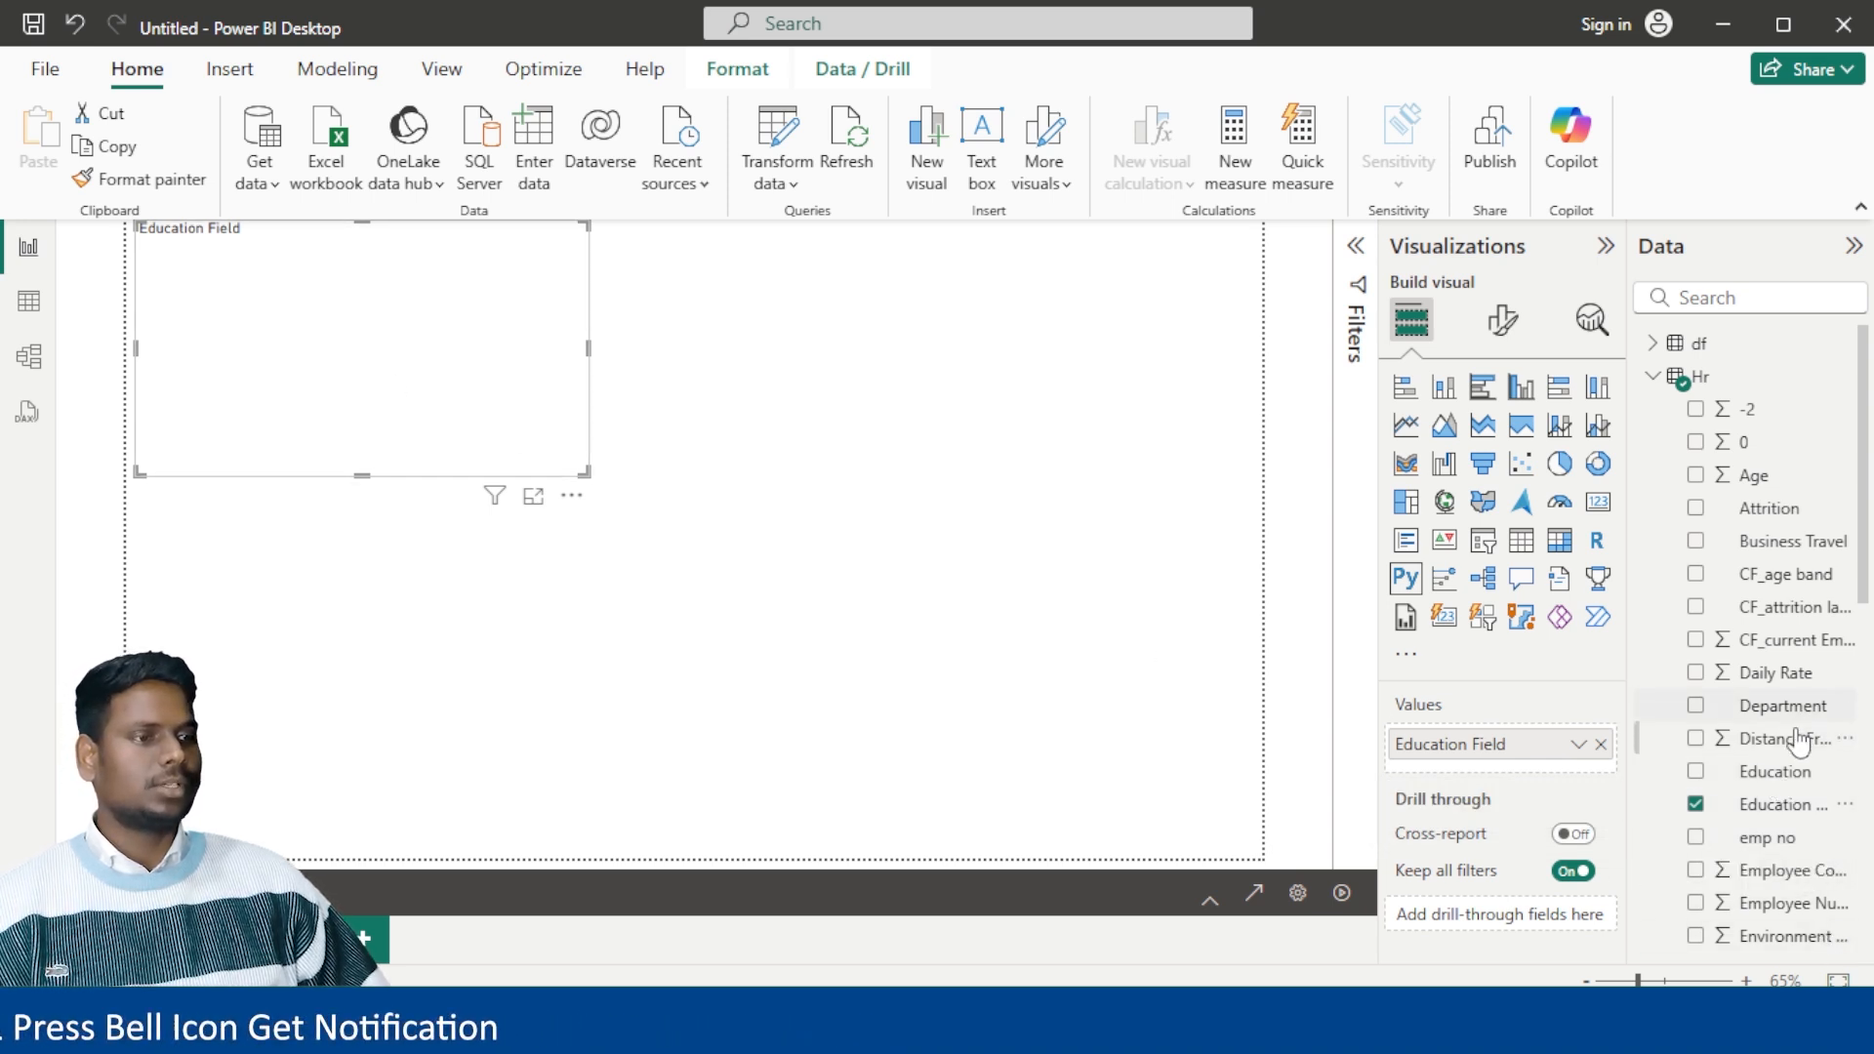
{"action": "left_click_drag", "start_coordinate": [1802, 739], "coordinate": [1503, 754]}
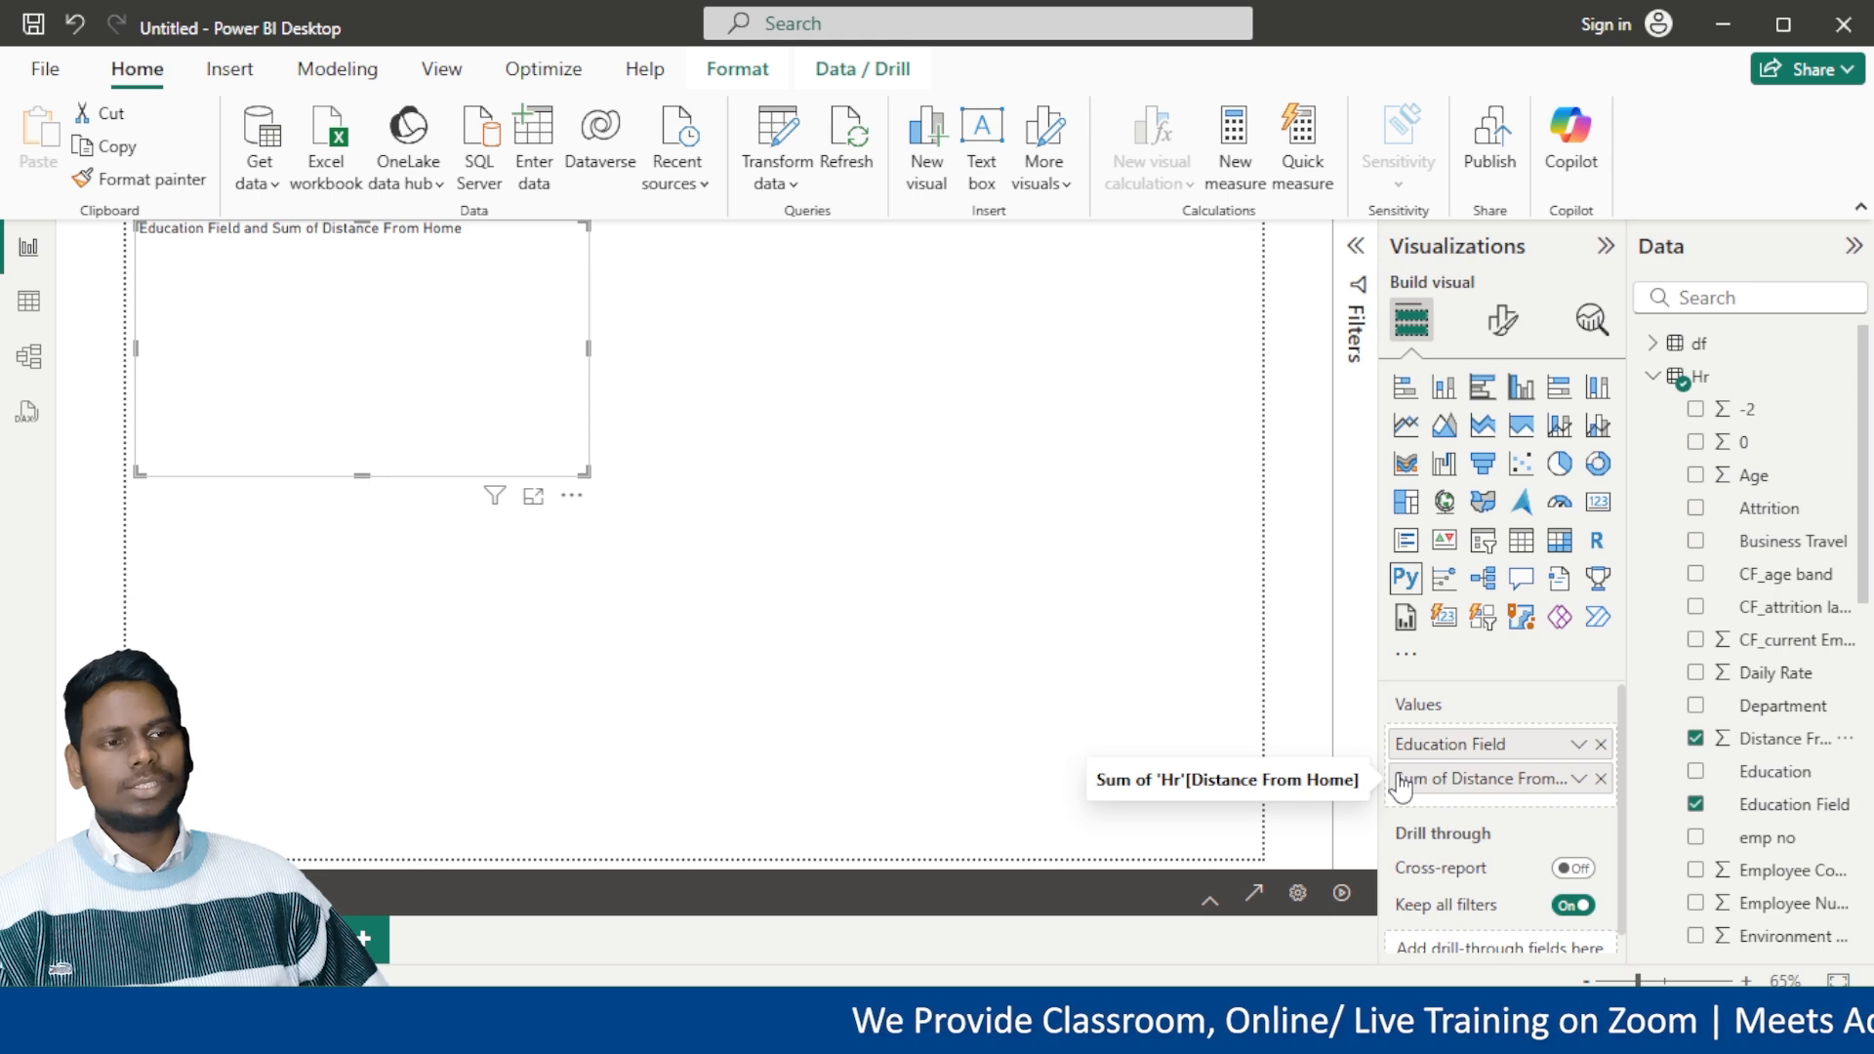
{"action": "left_click", "coordinate": [1210, 899]}
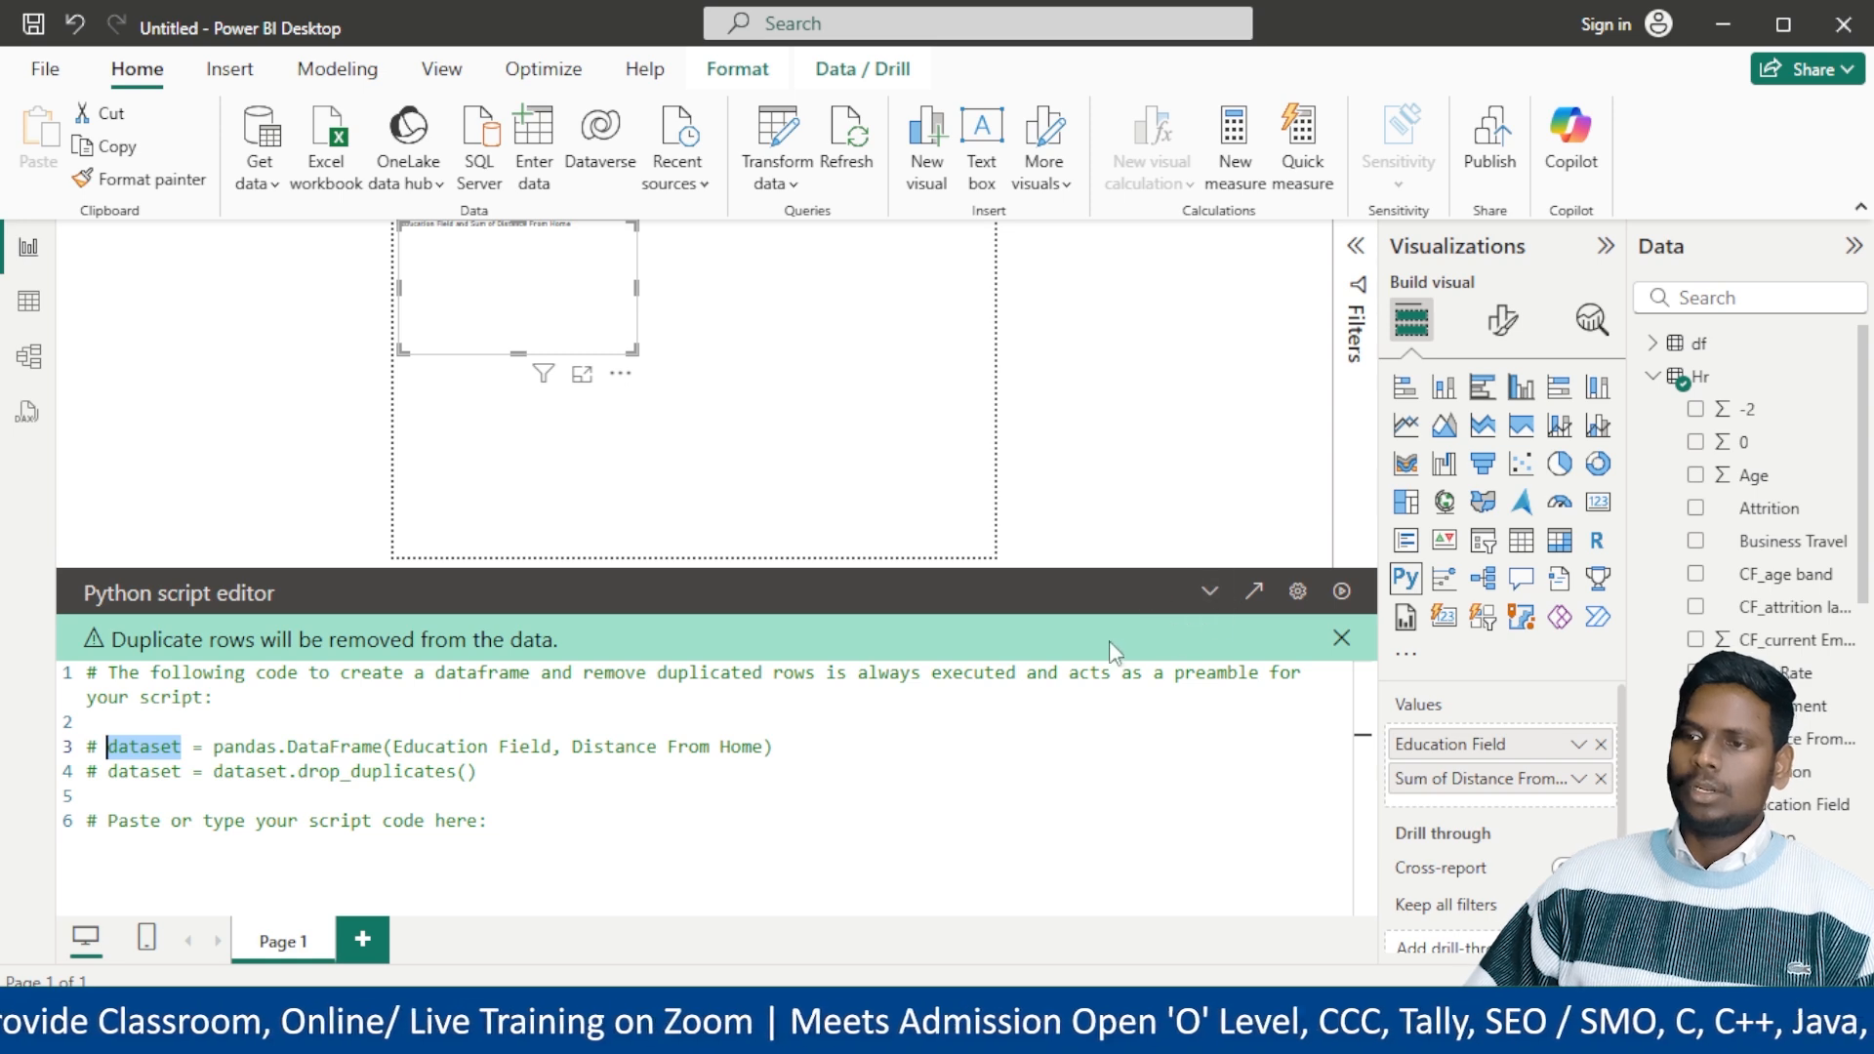
Import matplotlib.pyplot as plt on a new line below the script's comment lines.
{"action": "left_click", "coordinate": [547, 837]}
{"action": "key", "text": "Return"}
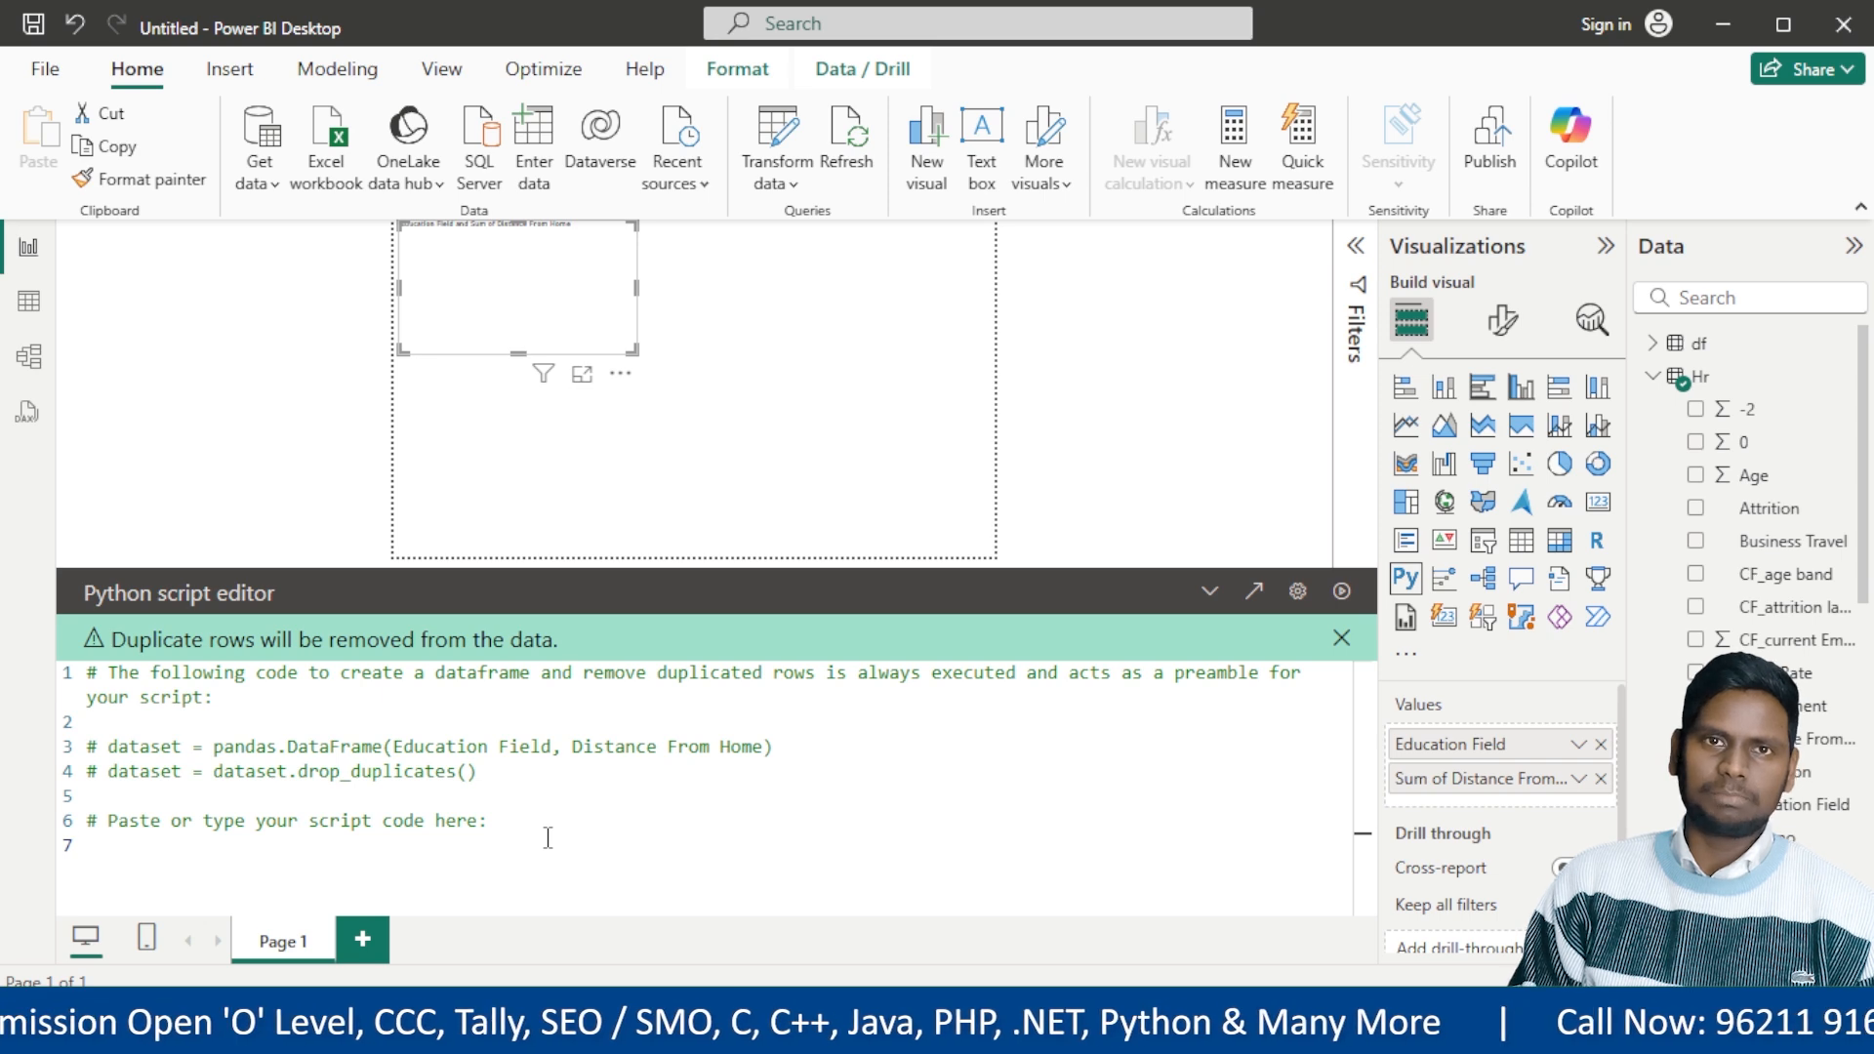
{"action": "type", "text": "impo"}
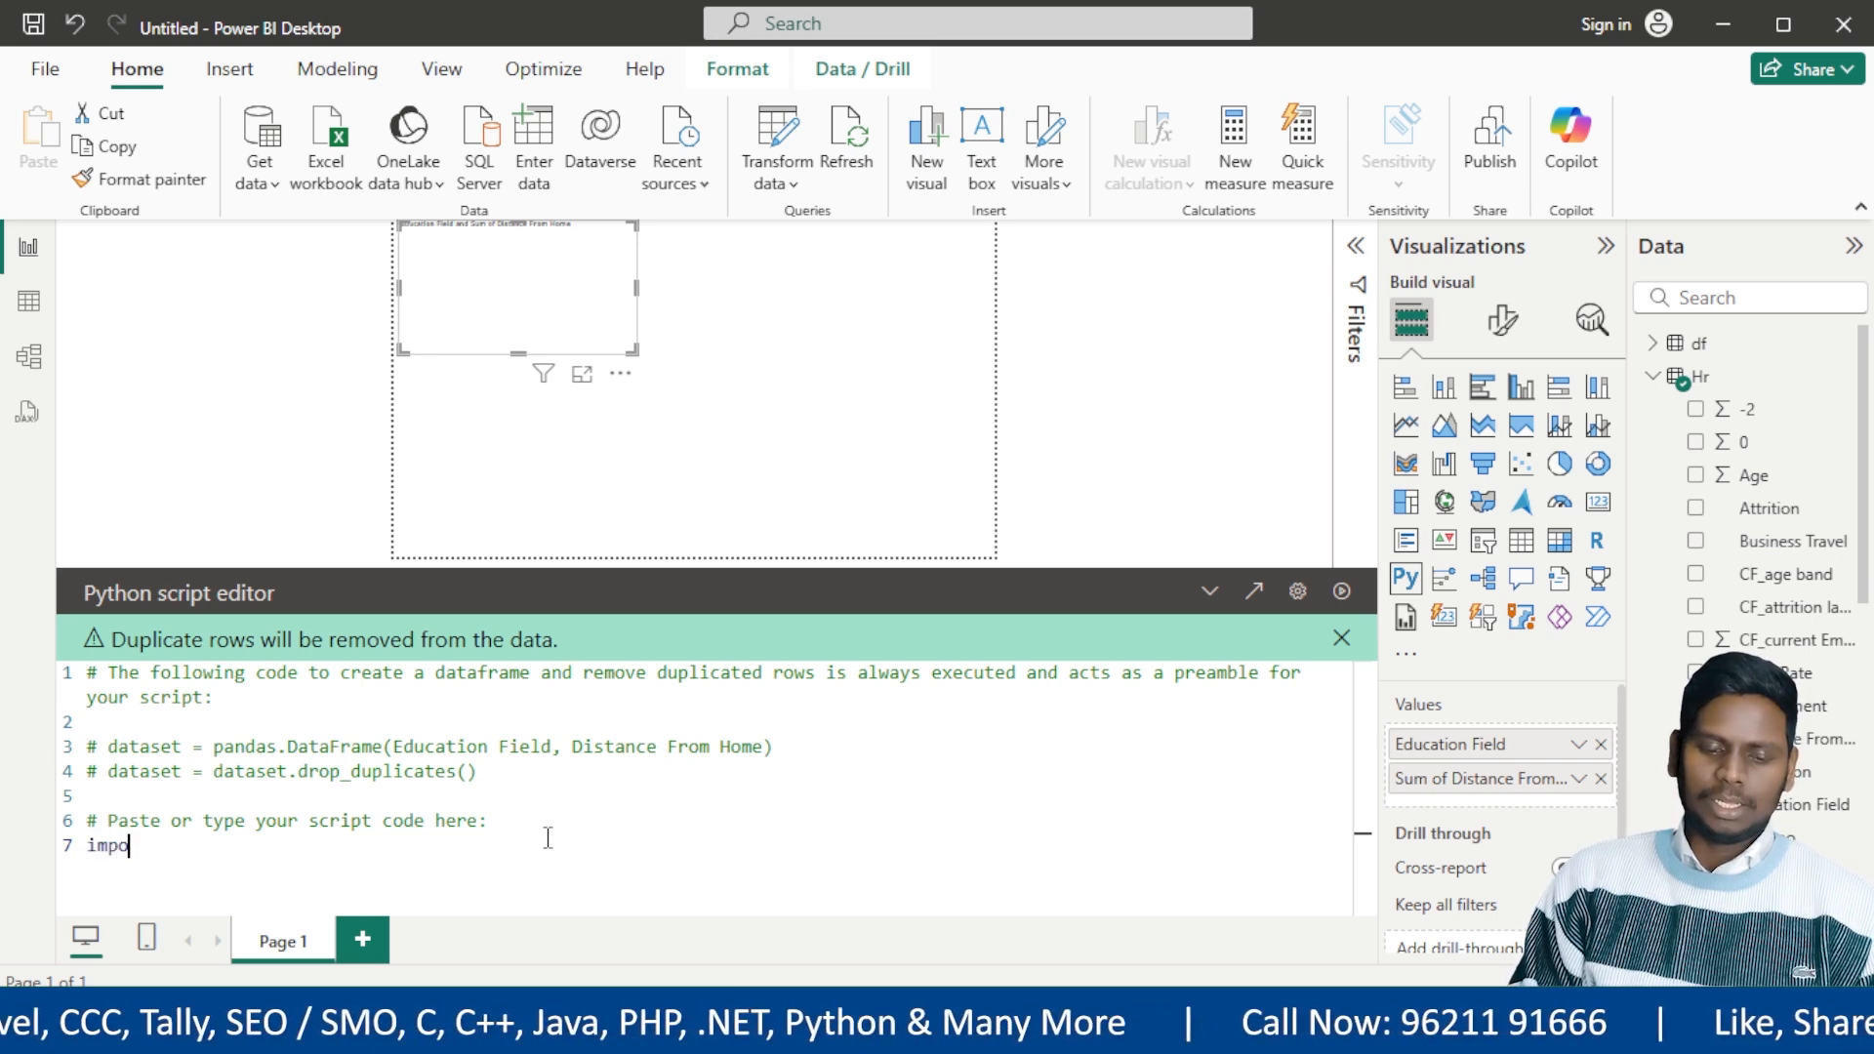
{"action": "type", "text": "rt matpl"}
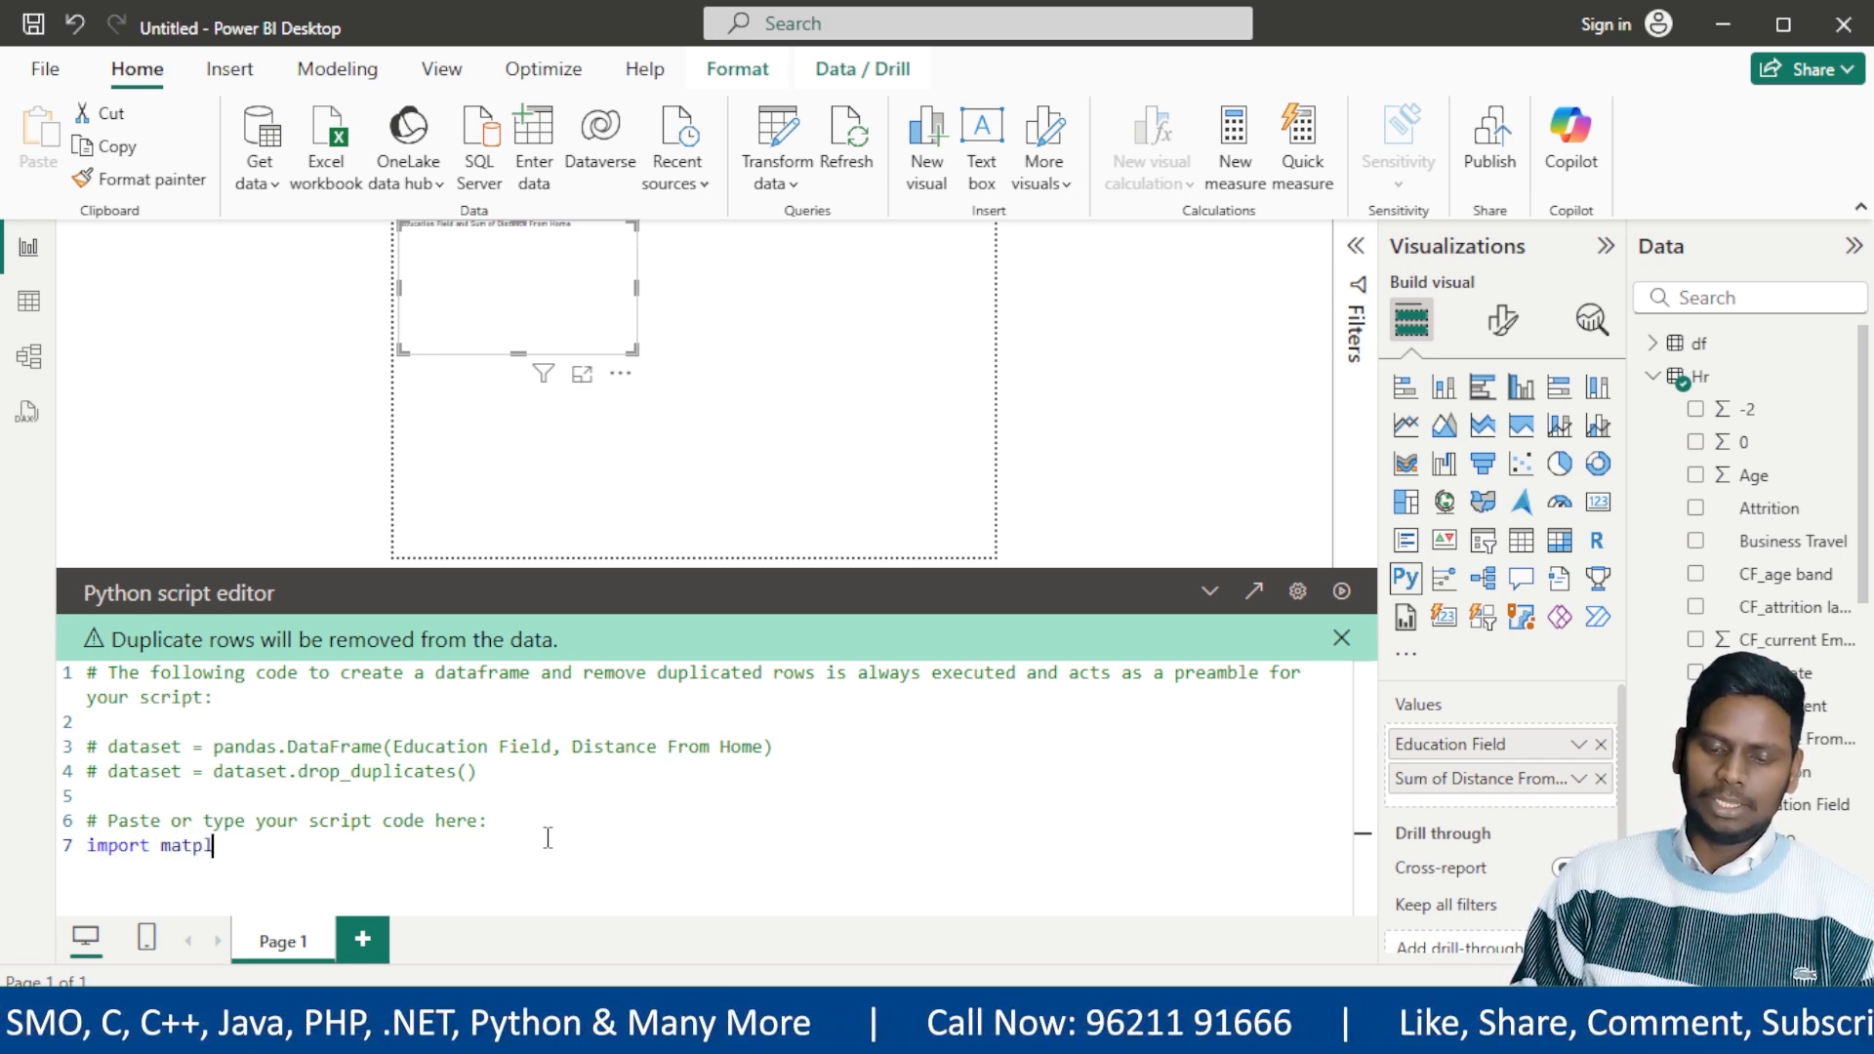
{"action": "type", "text": "otlib"}
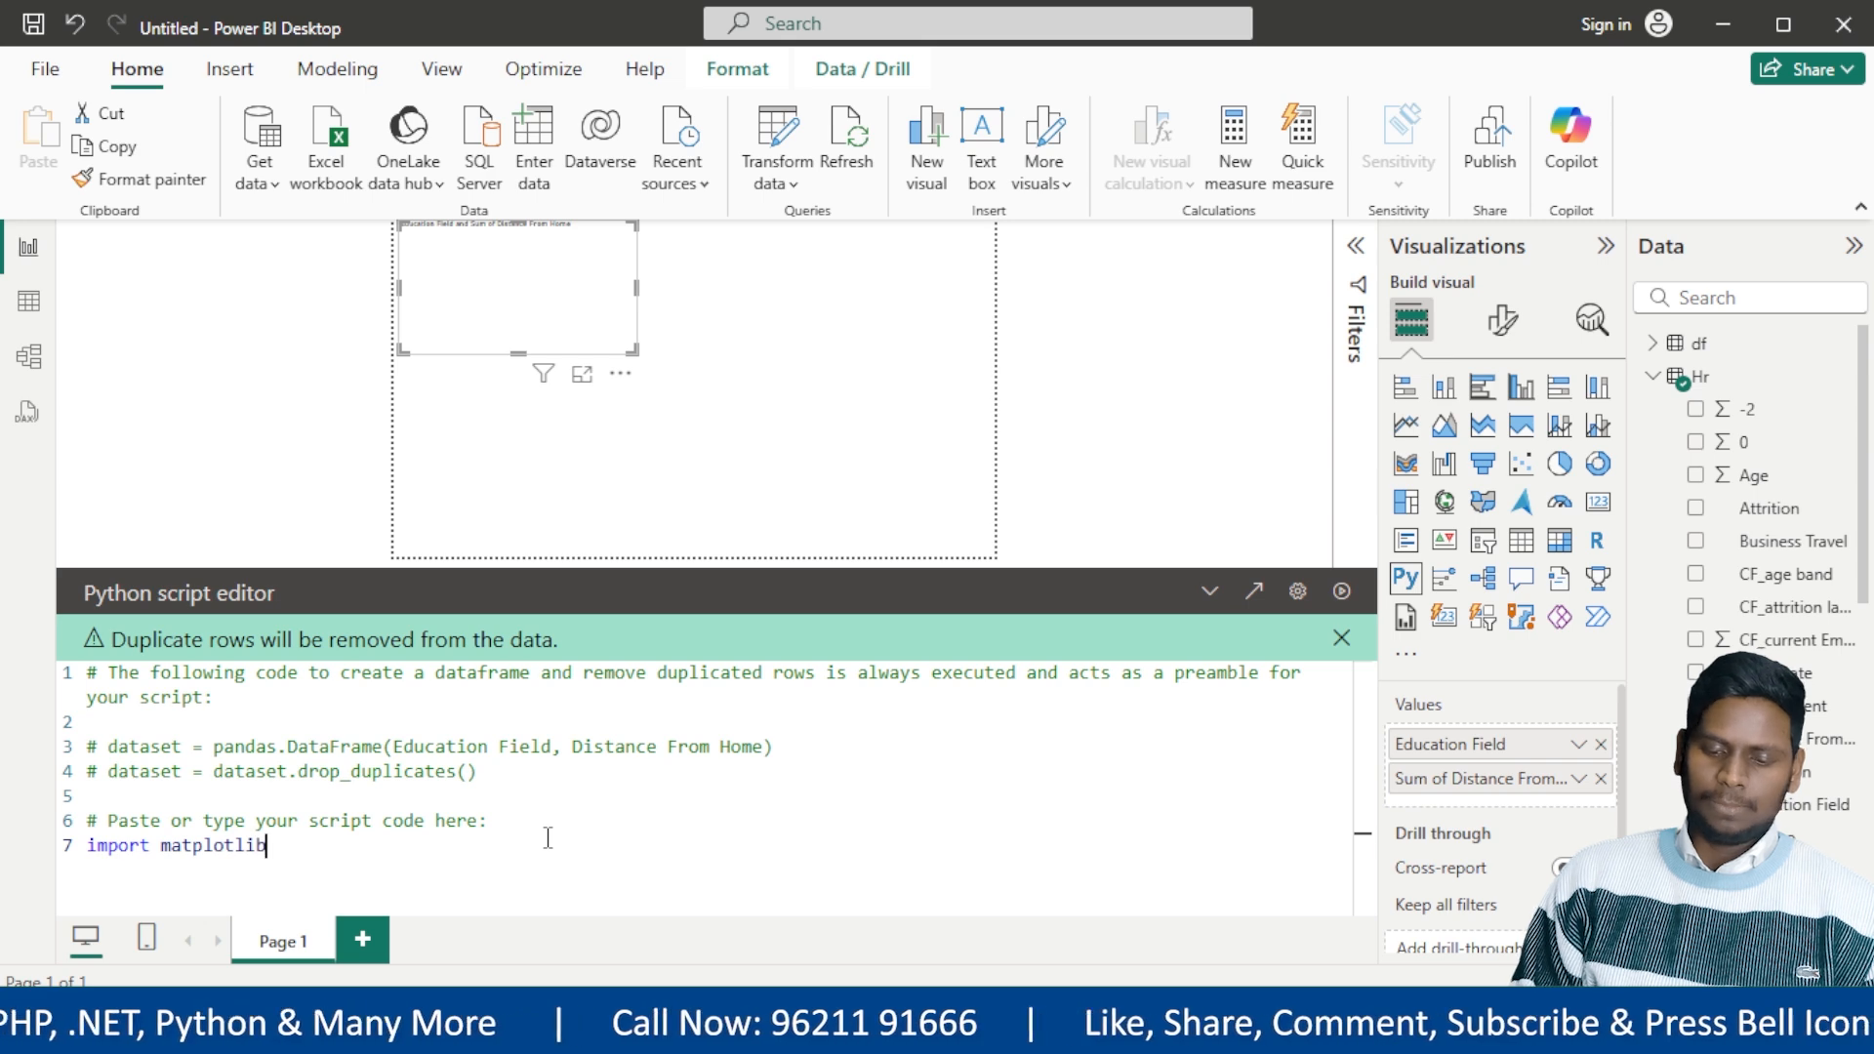
{"action": "type", "text": ".pyplot"}
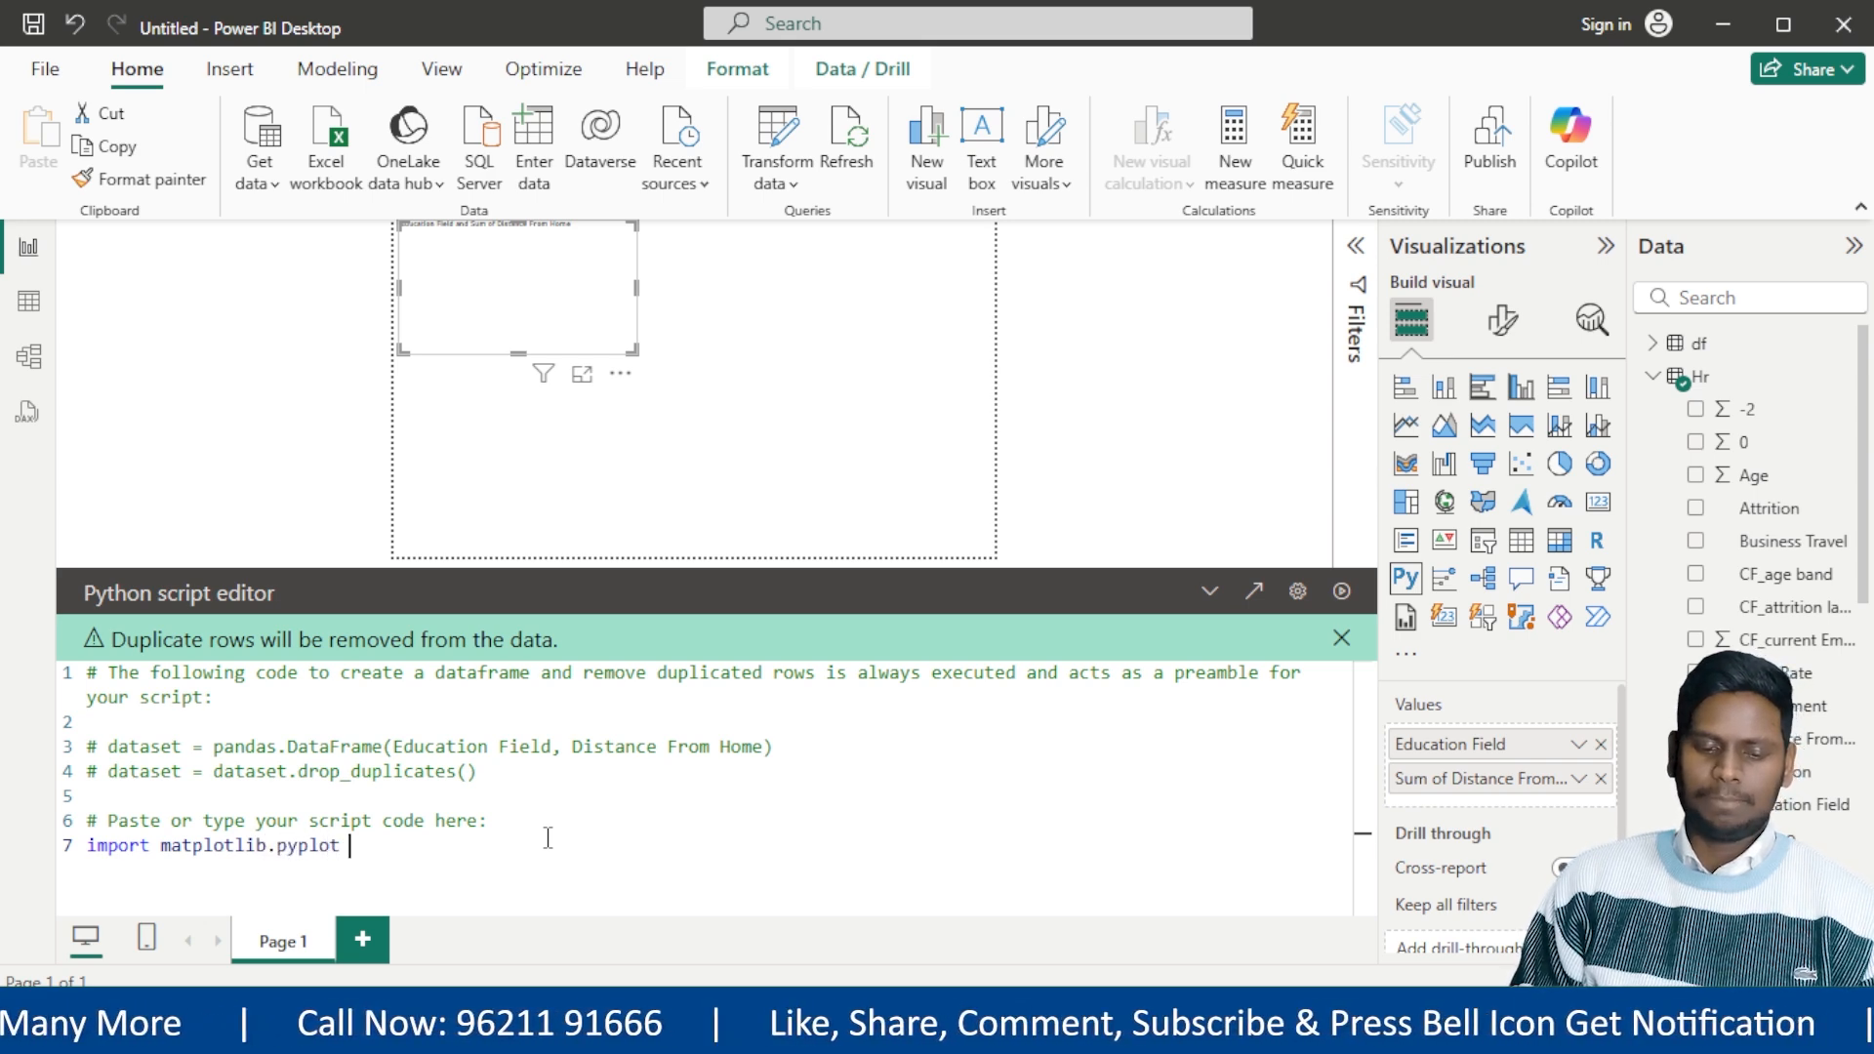
{"action": "type", "text": " as pl"}
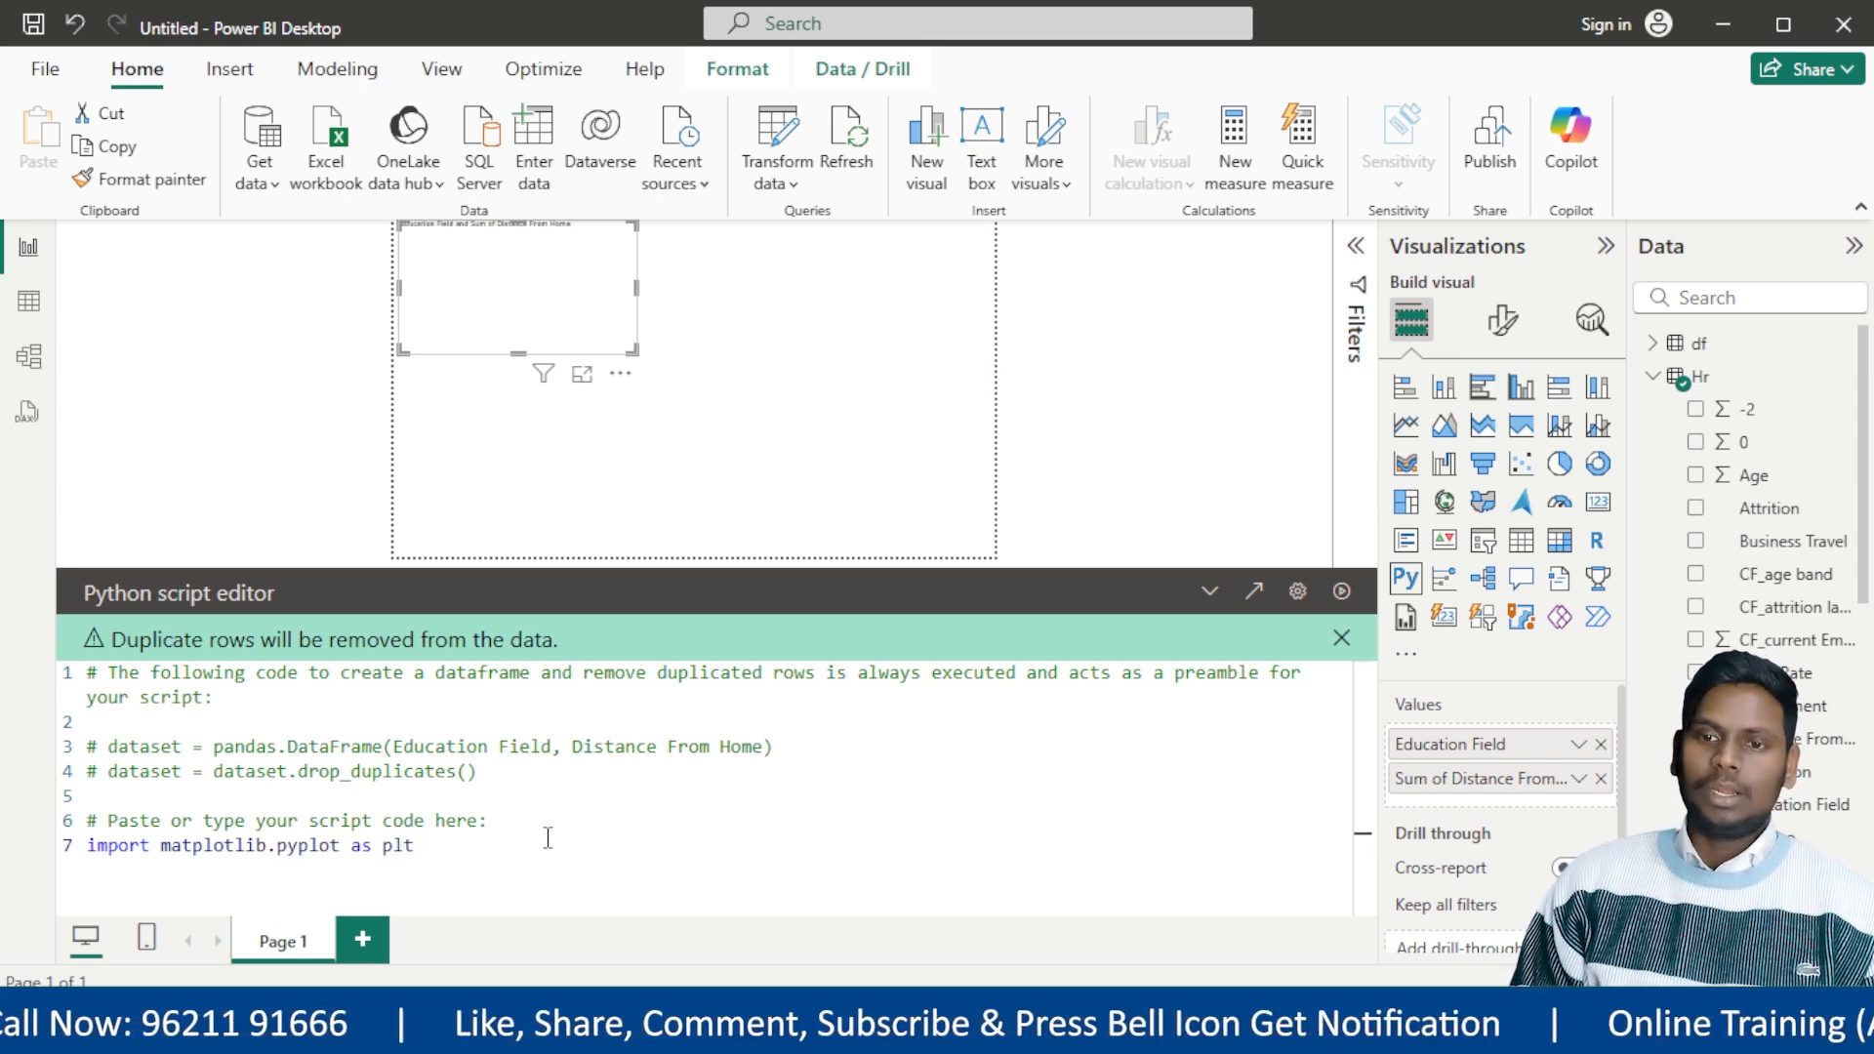
{"action": "type", "text": "t"}
Import seaborn as sns on the script's next line.
{"action": "key", "text": "Return"}
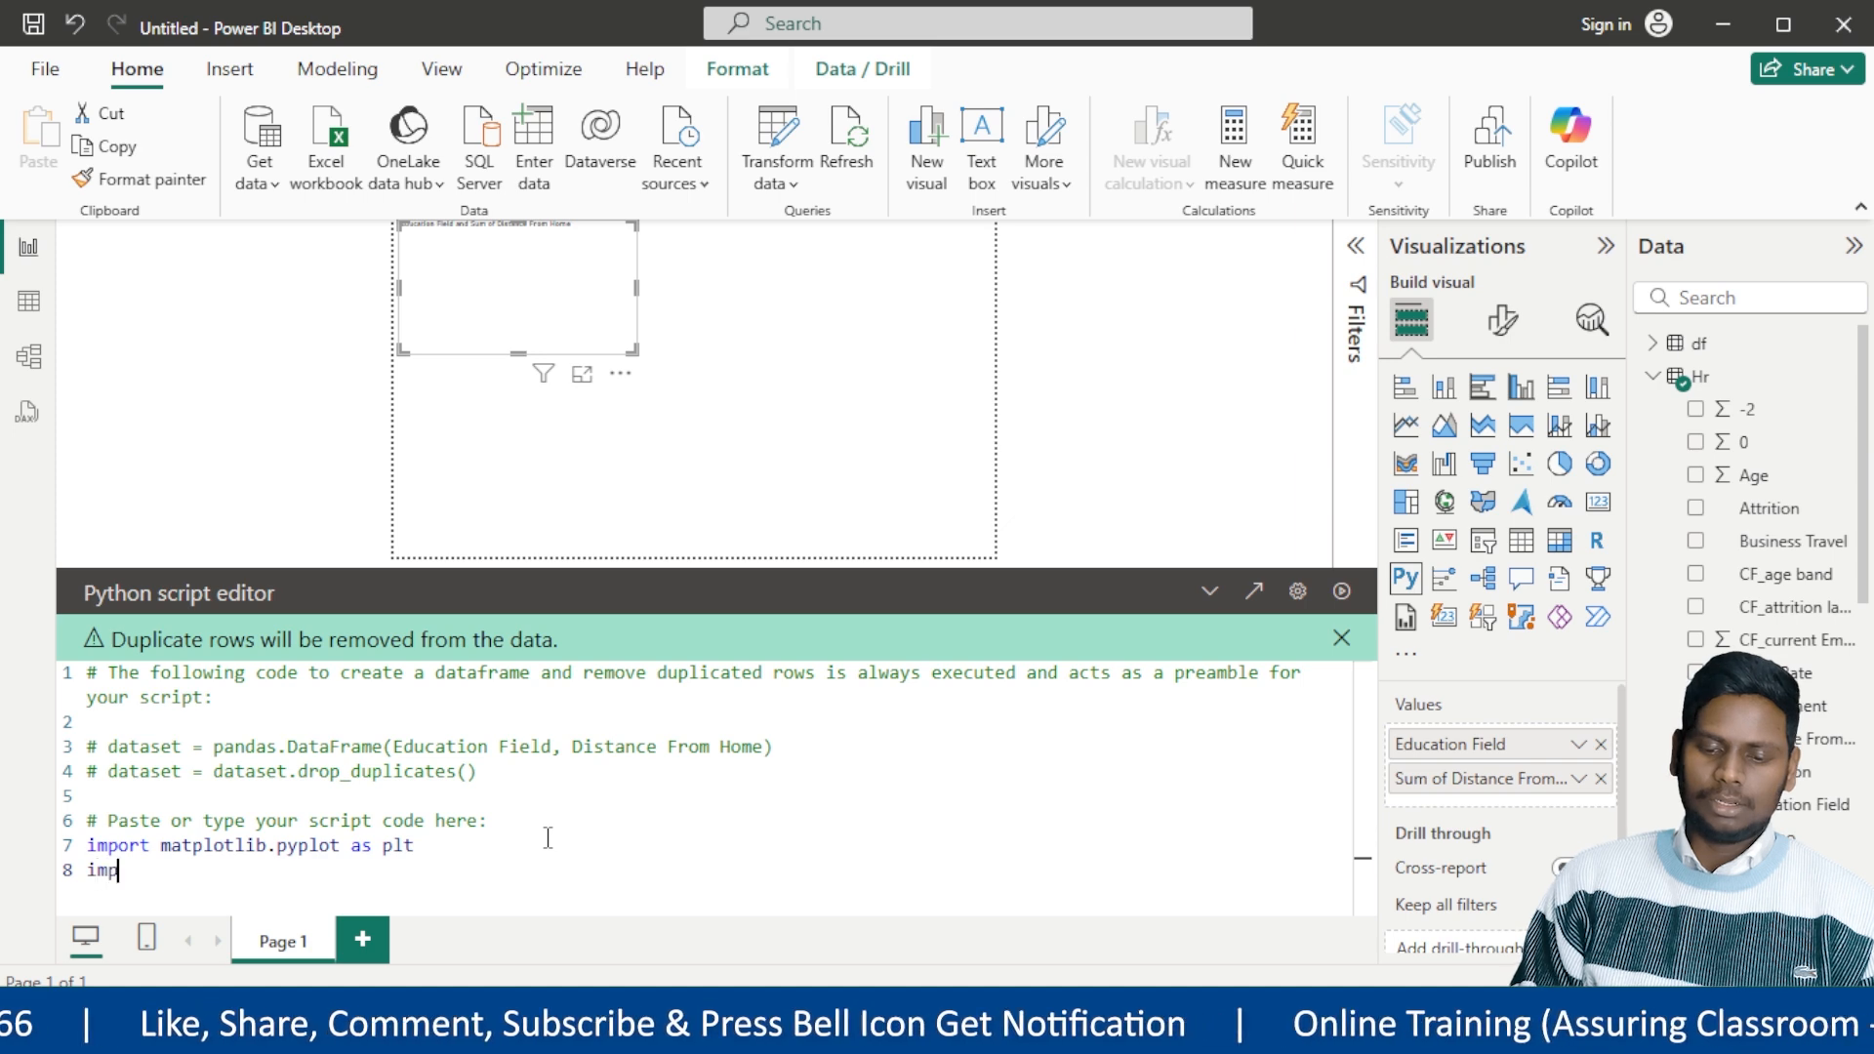
{"action": "type", "text": "import seab"}
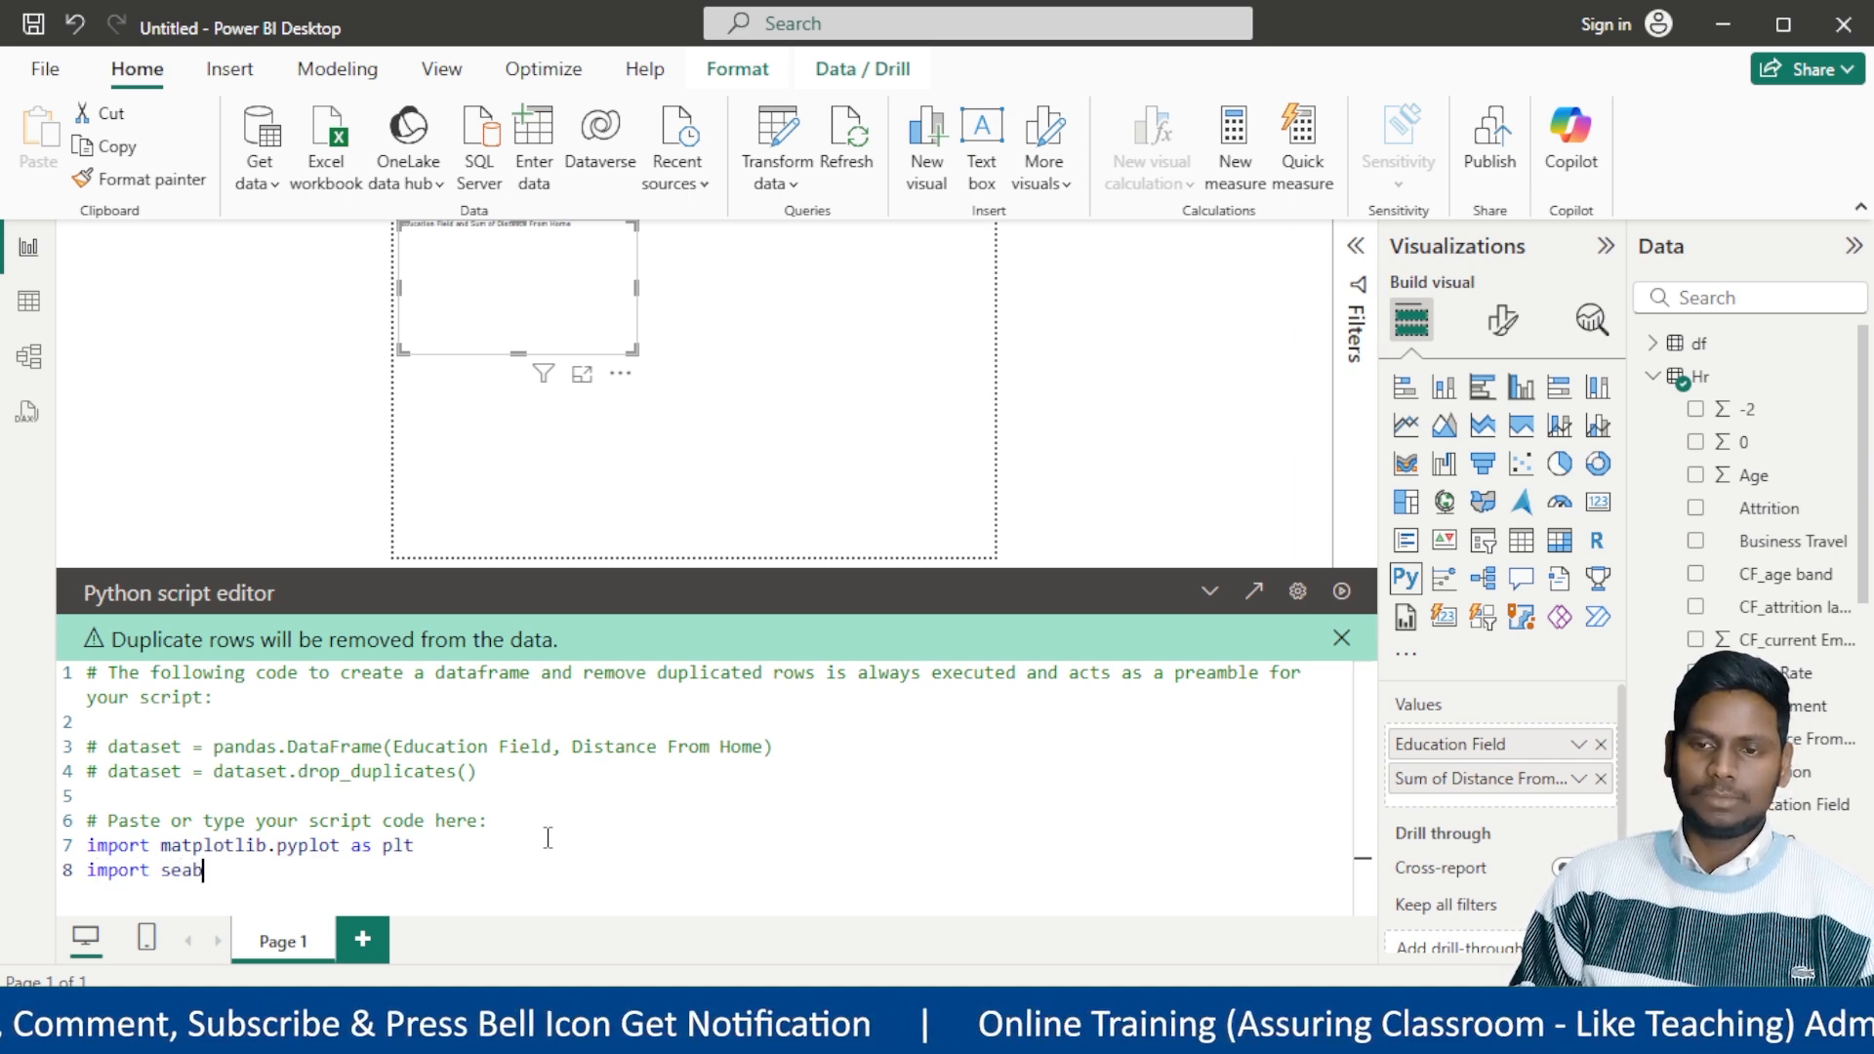
{"action": "type", "text": "orn a"}
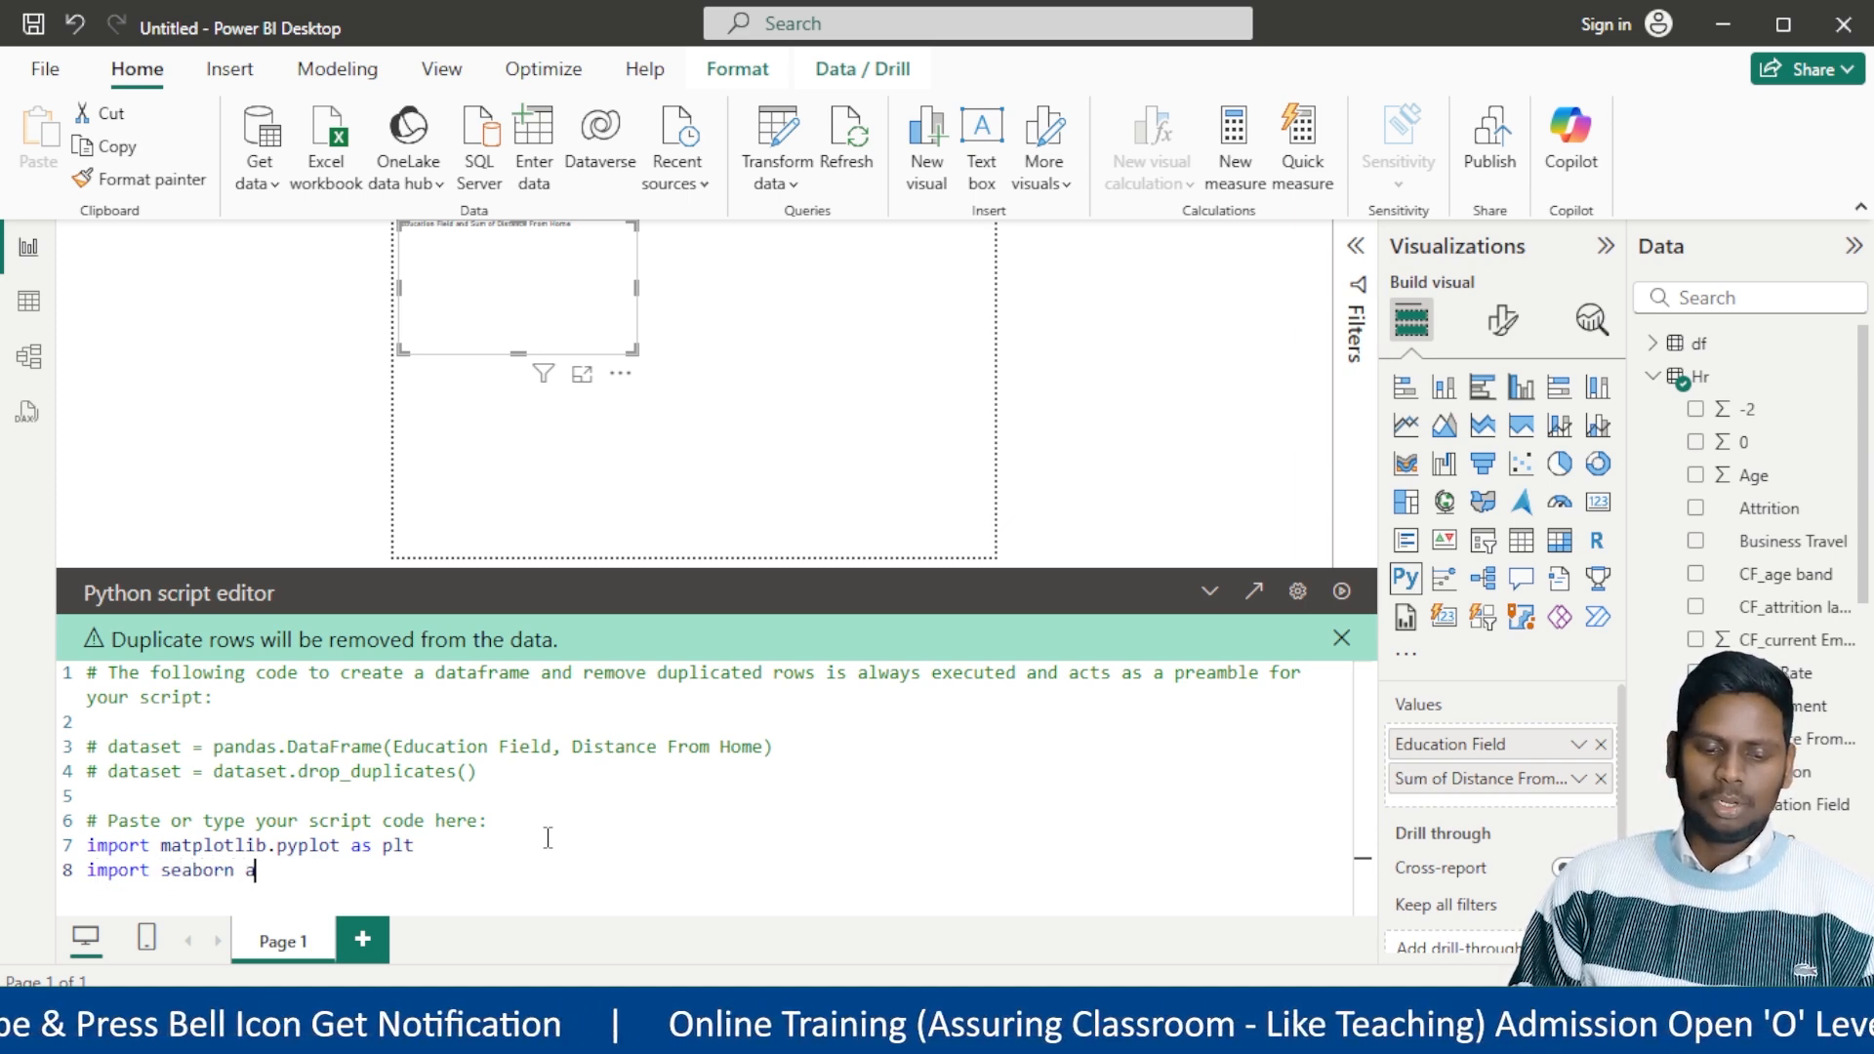
{"action": "type", "text": "s sns"}
Start an sns.barplot call on a new line with x set to "Education Field".
{"action": "key", "text": "Return"}
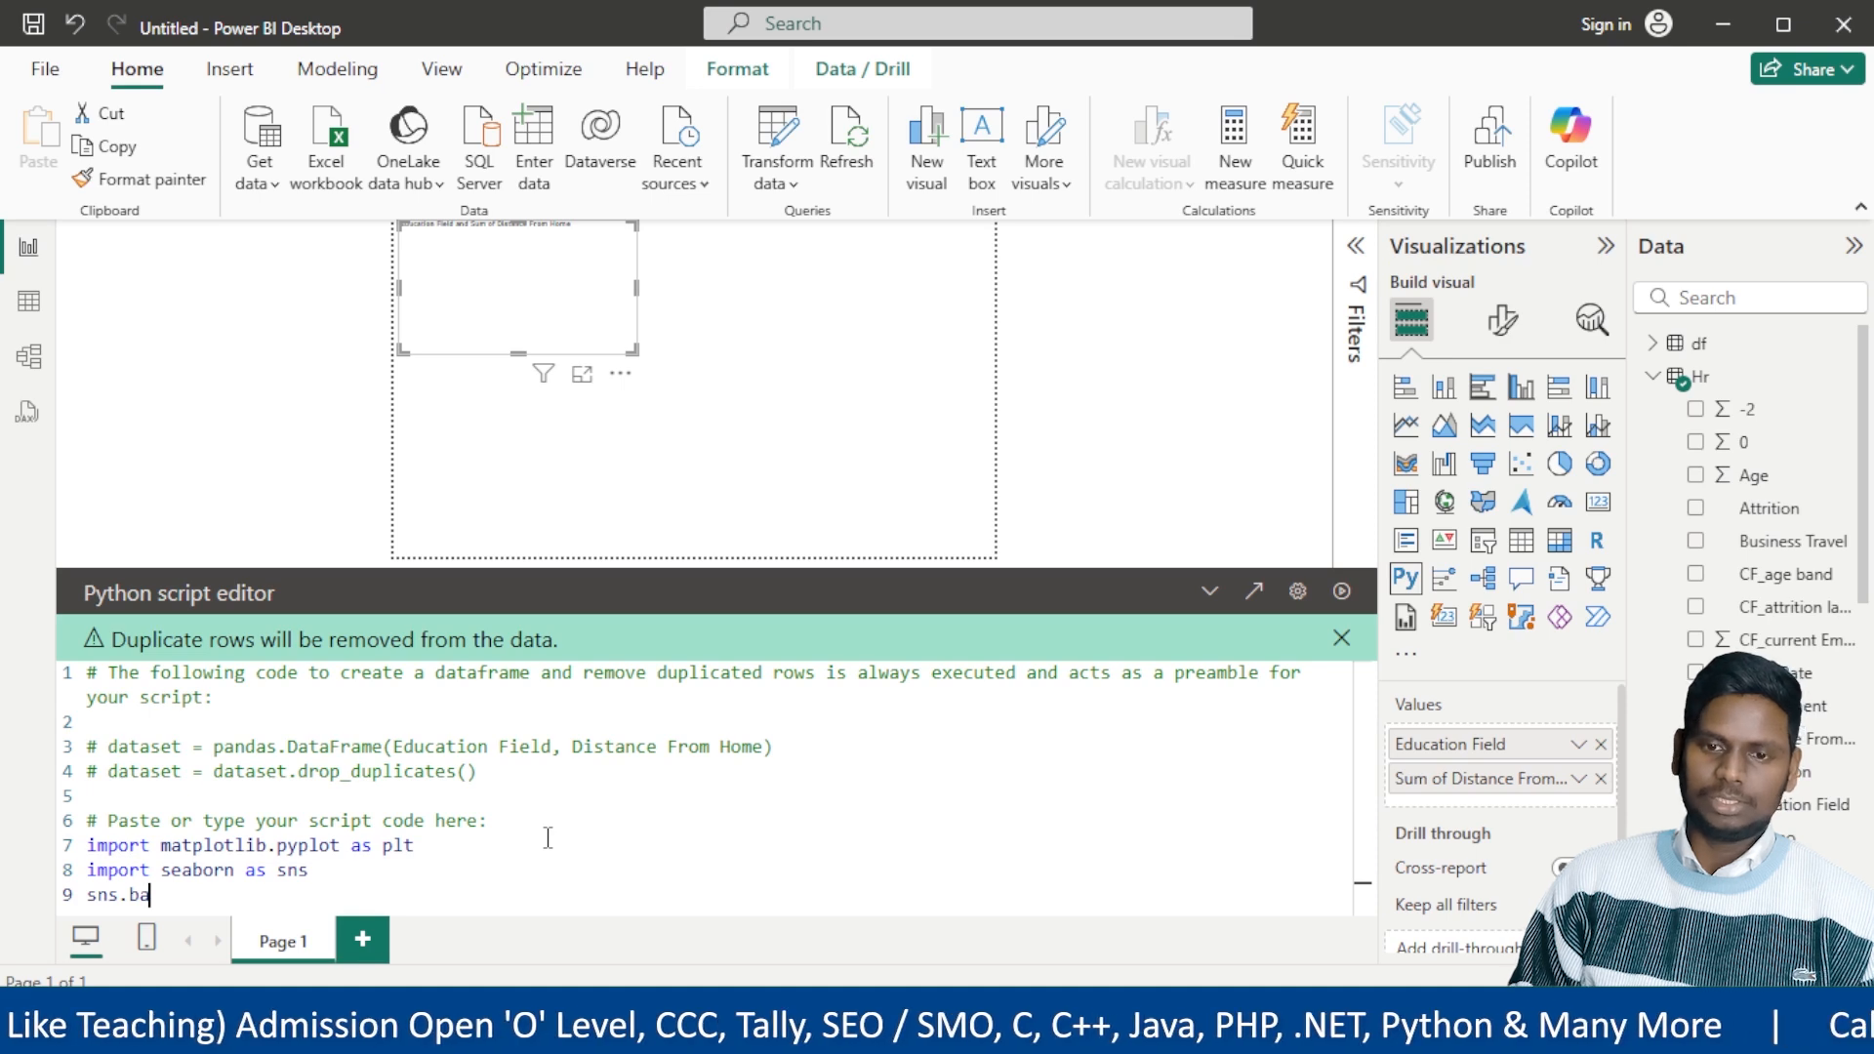
{"action": "type", "text": "sns.barplot"}
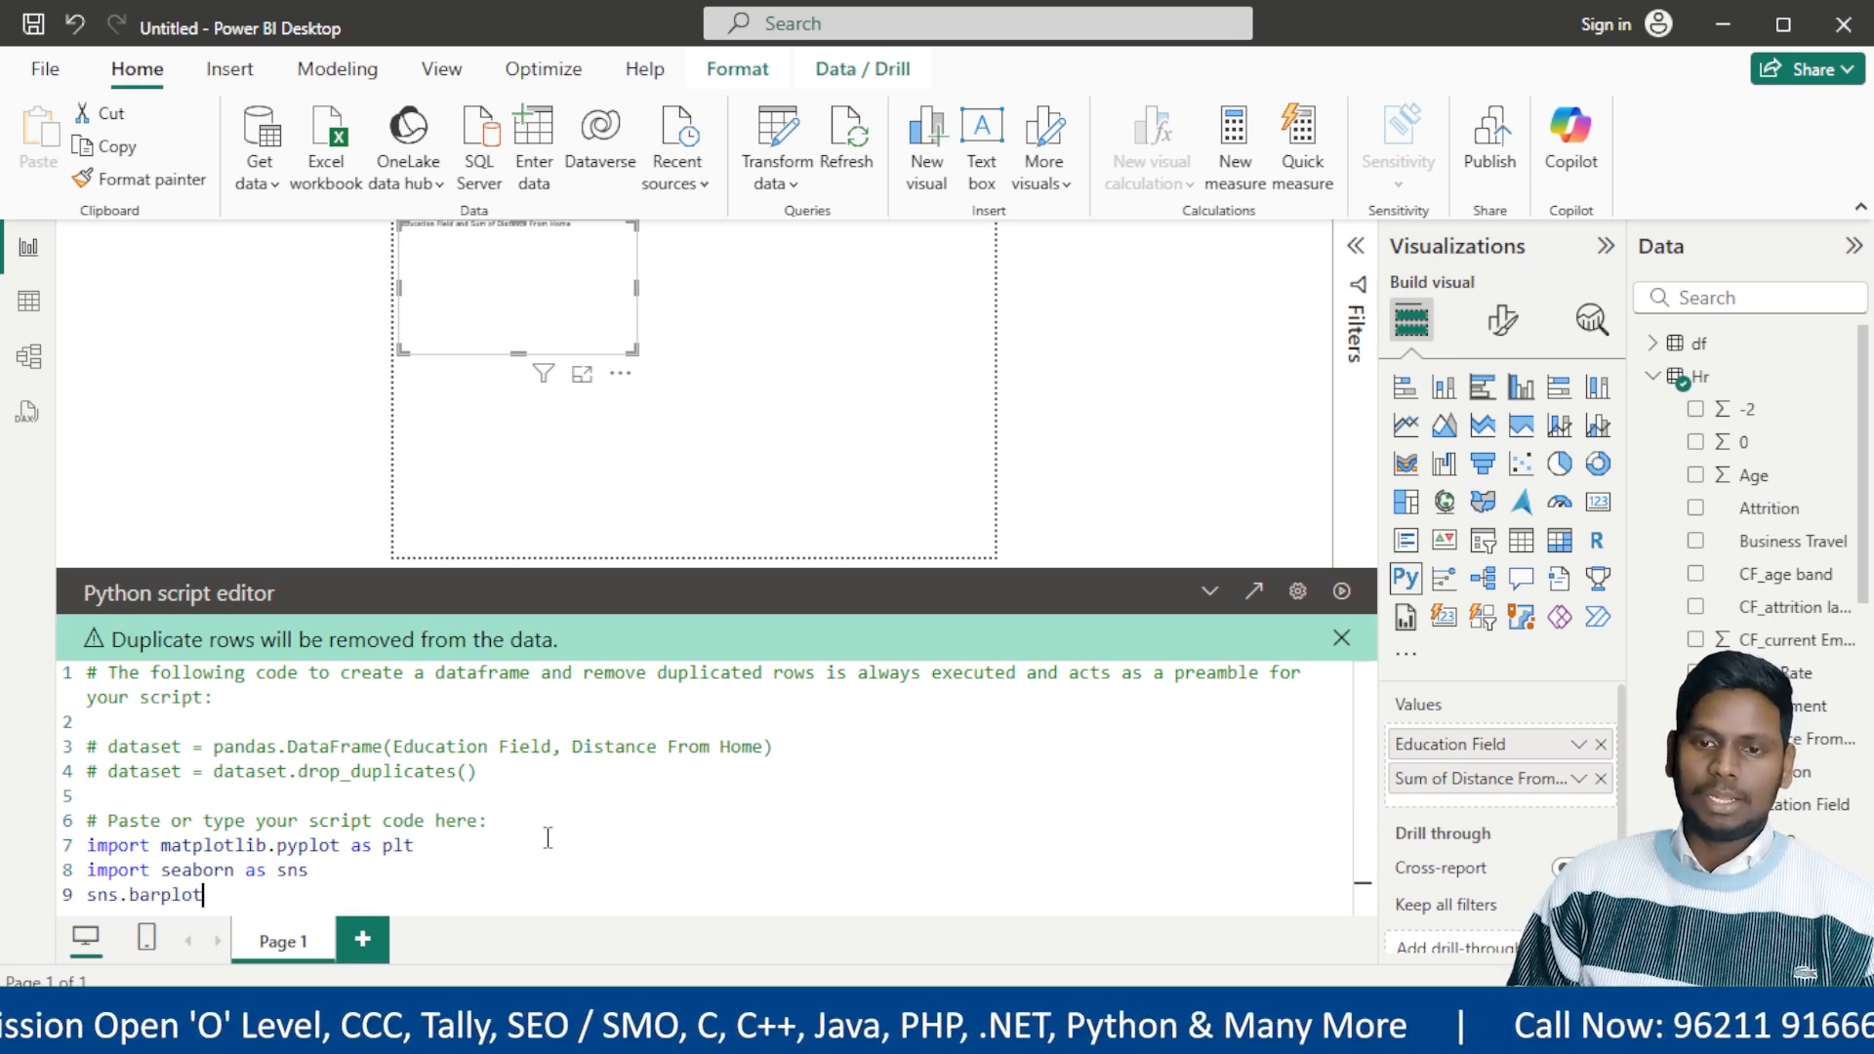
{"action": "type", "text": "("}
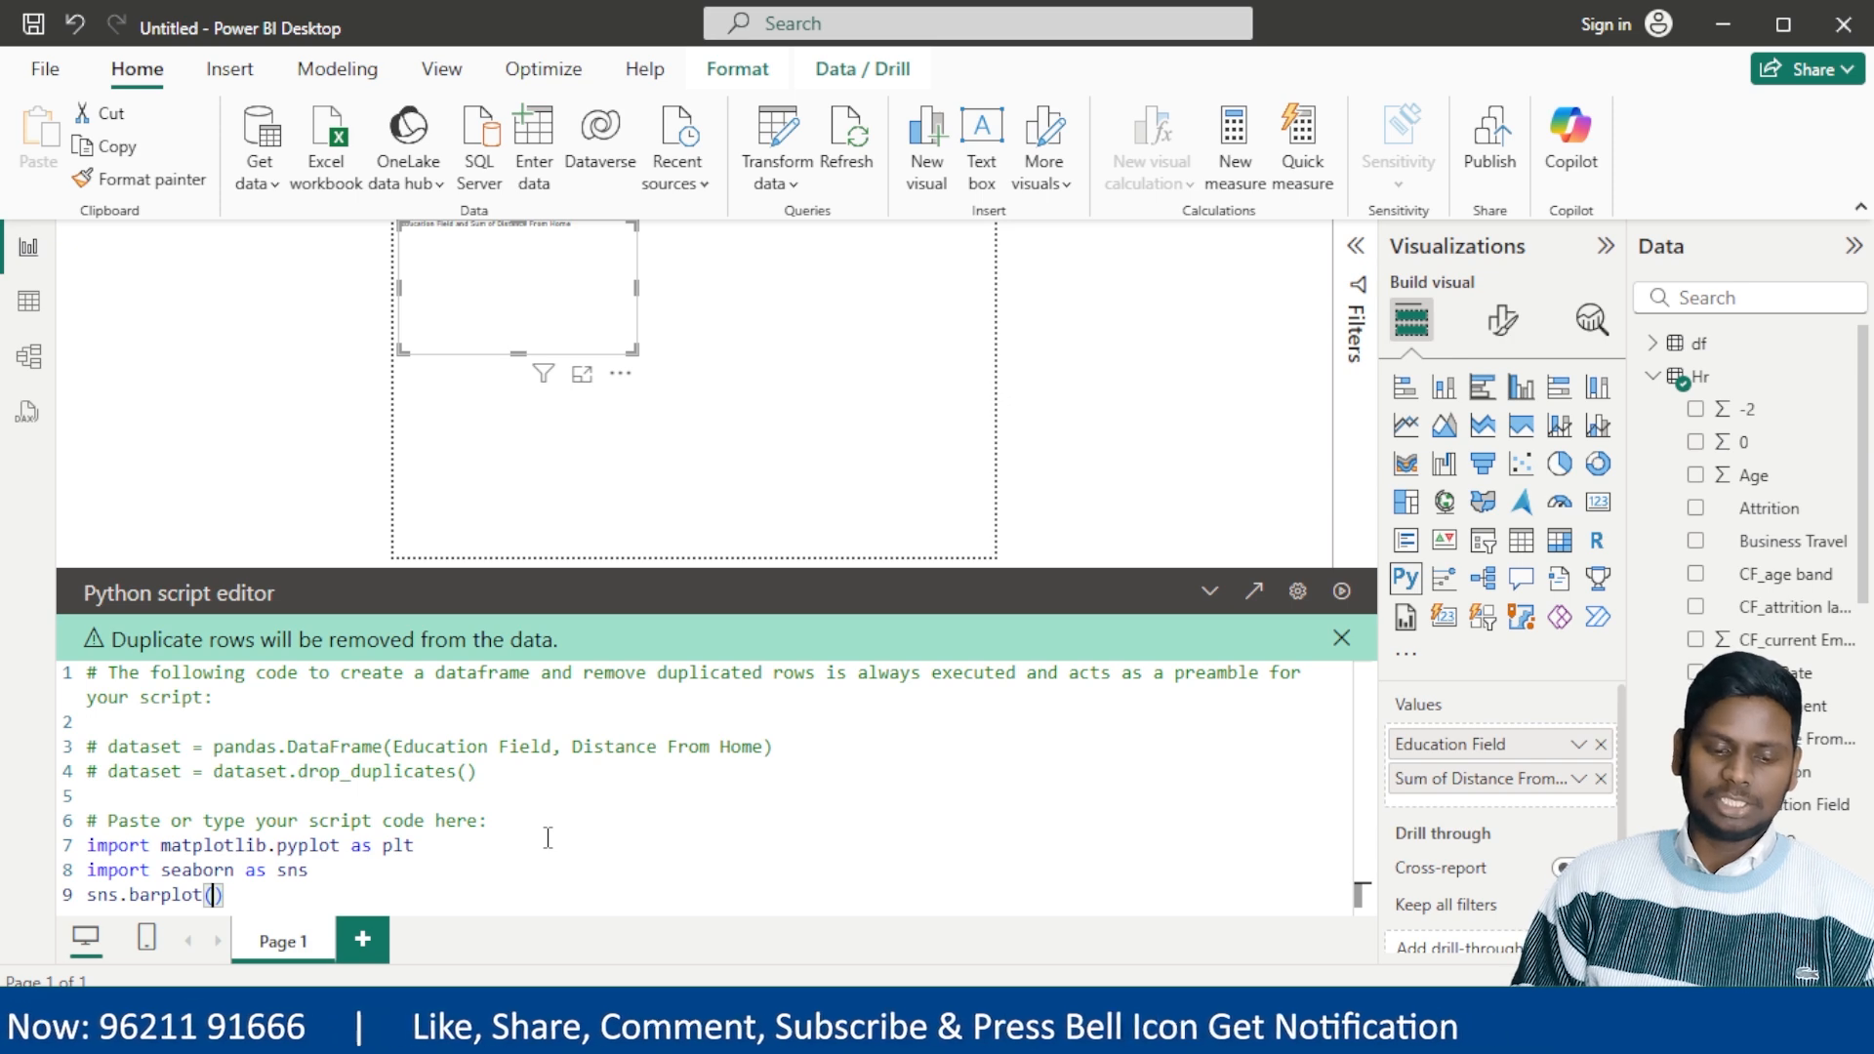
{"action": "type", "text": "x"}
{"action": "type", "text": "=\"E"}
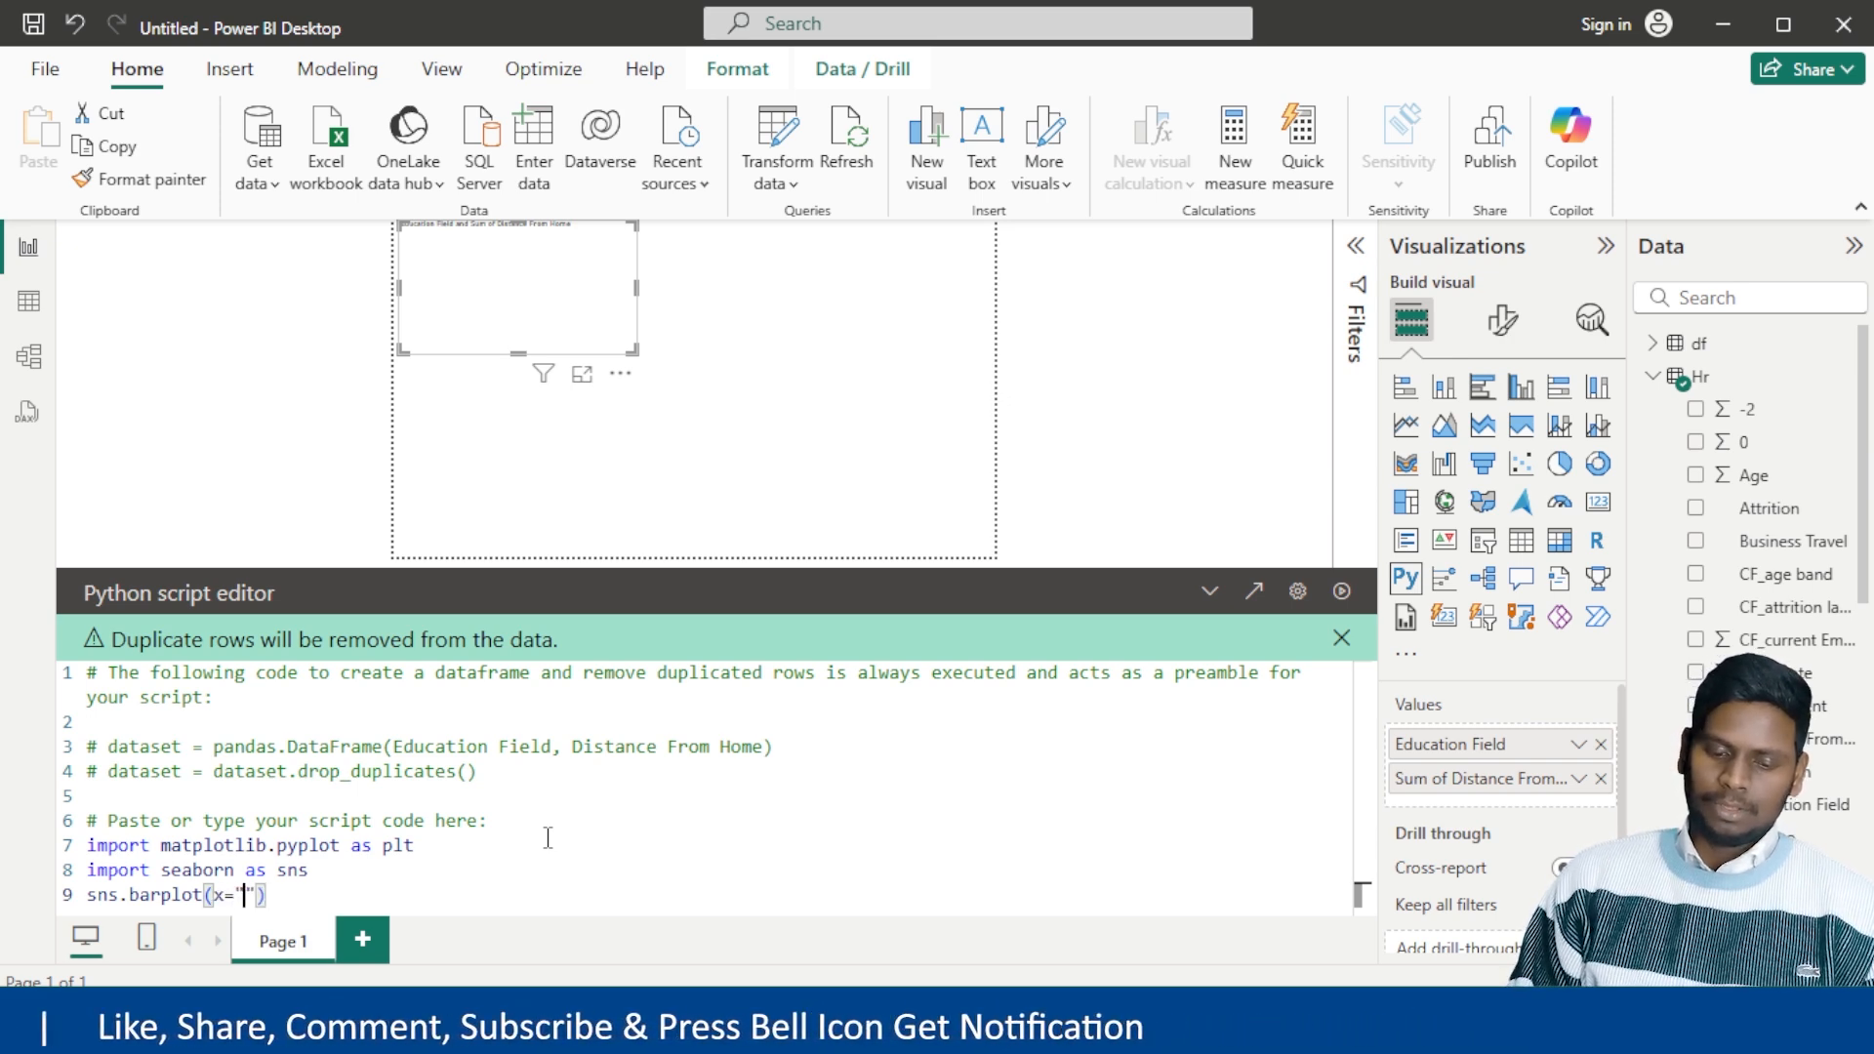
{"action": "type", "text": "ducation"}
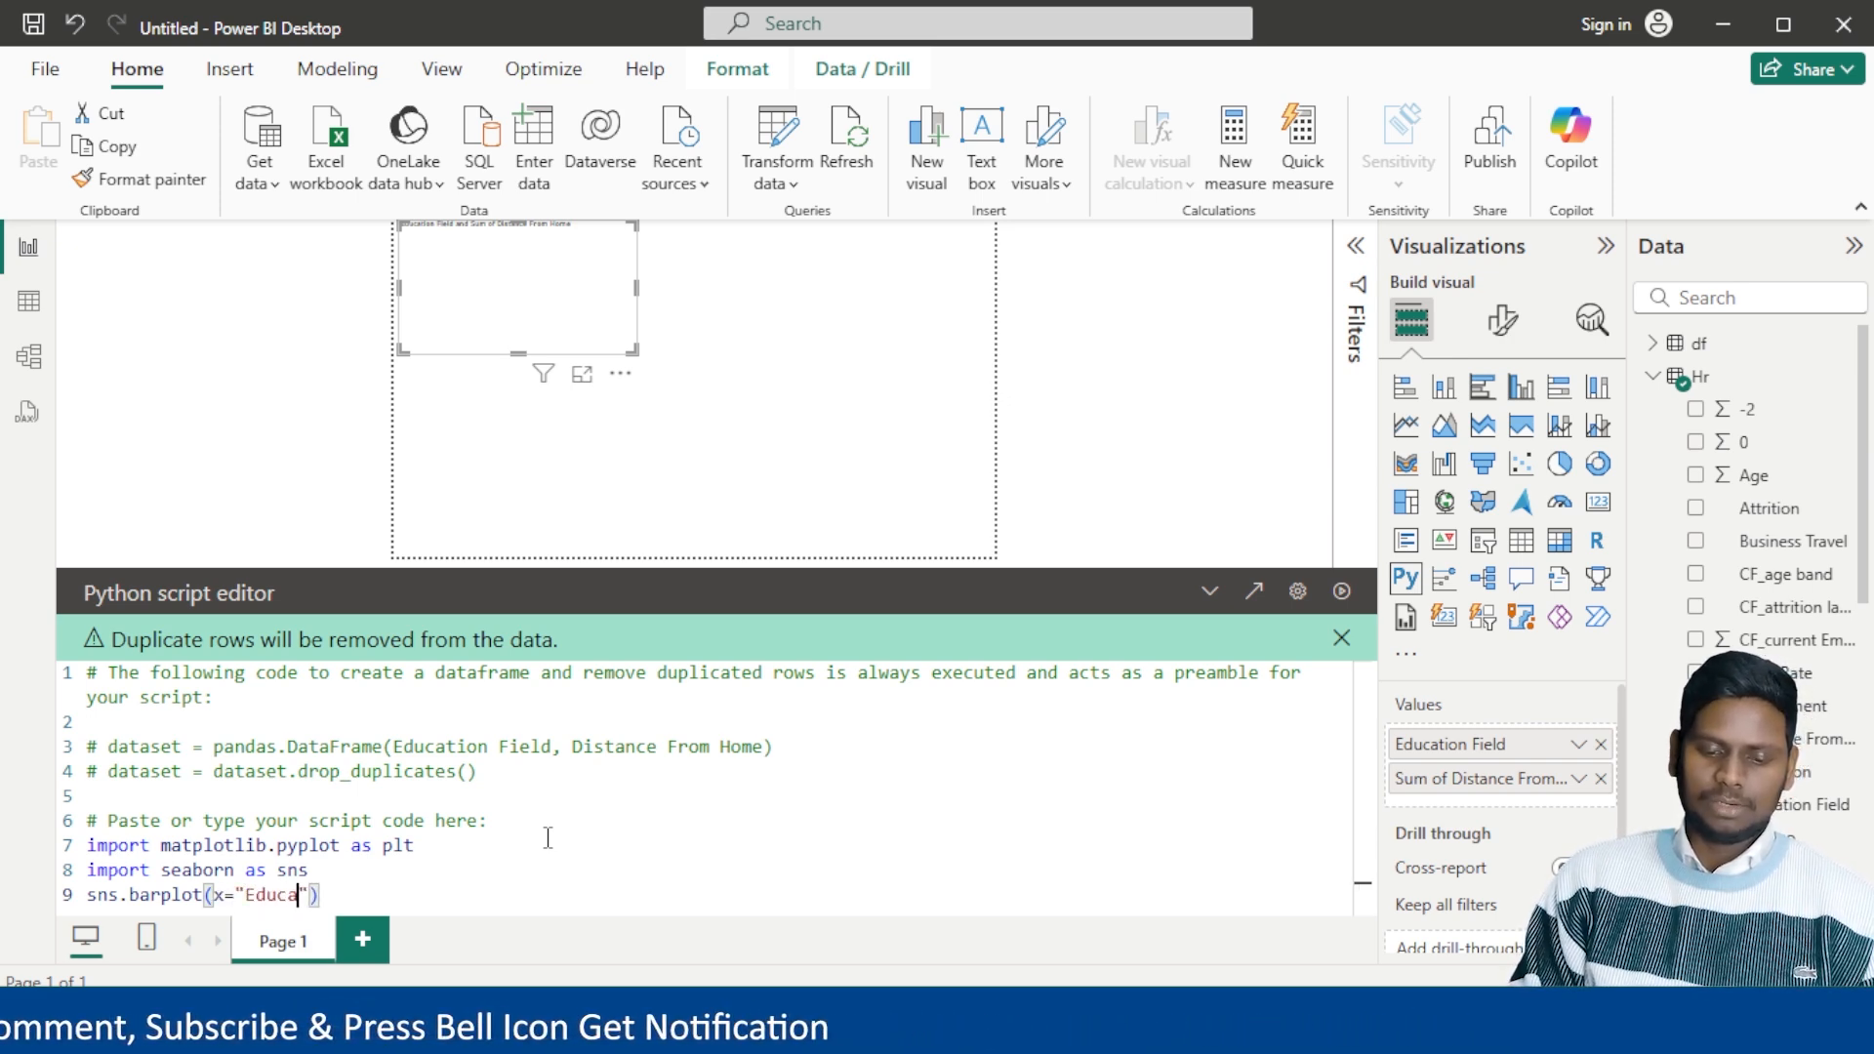
{"action": "type", "text": " Fiel"}
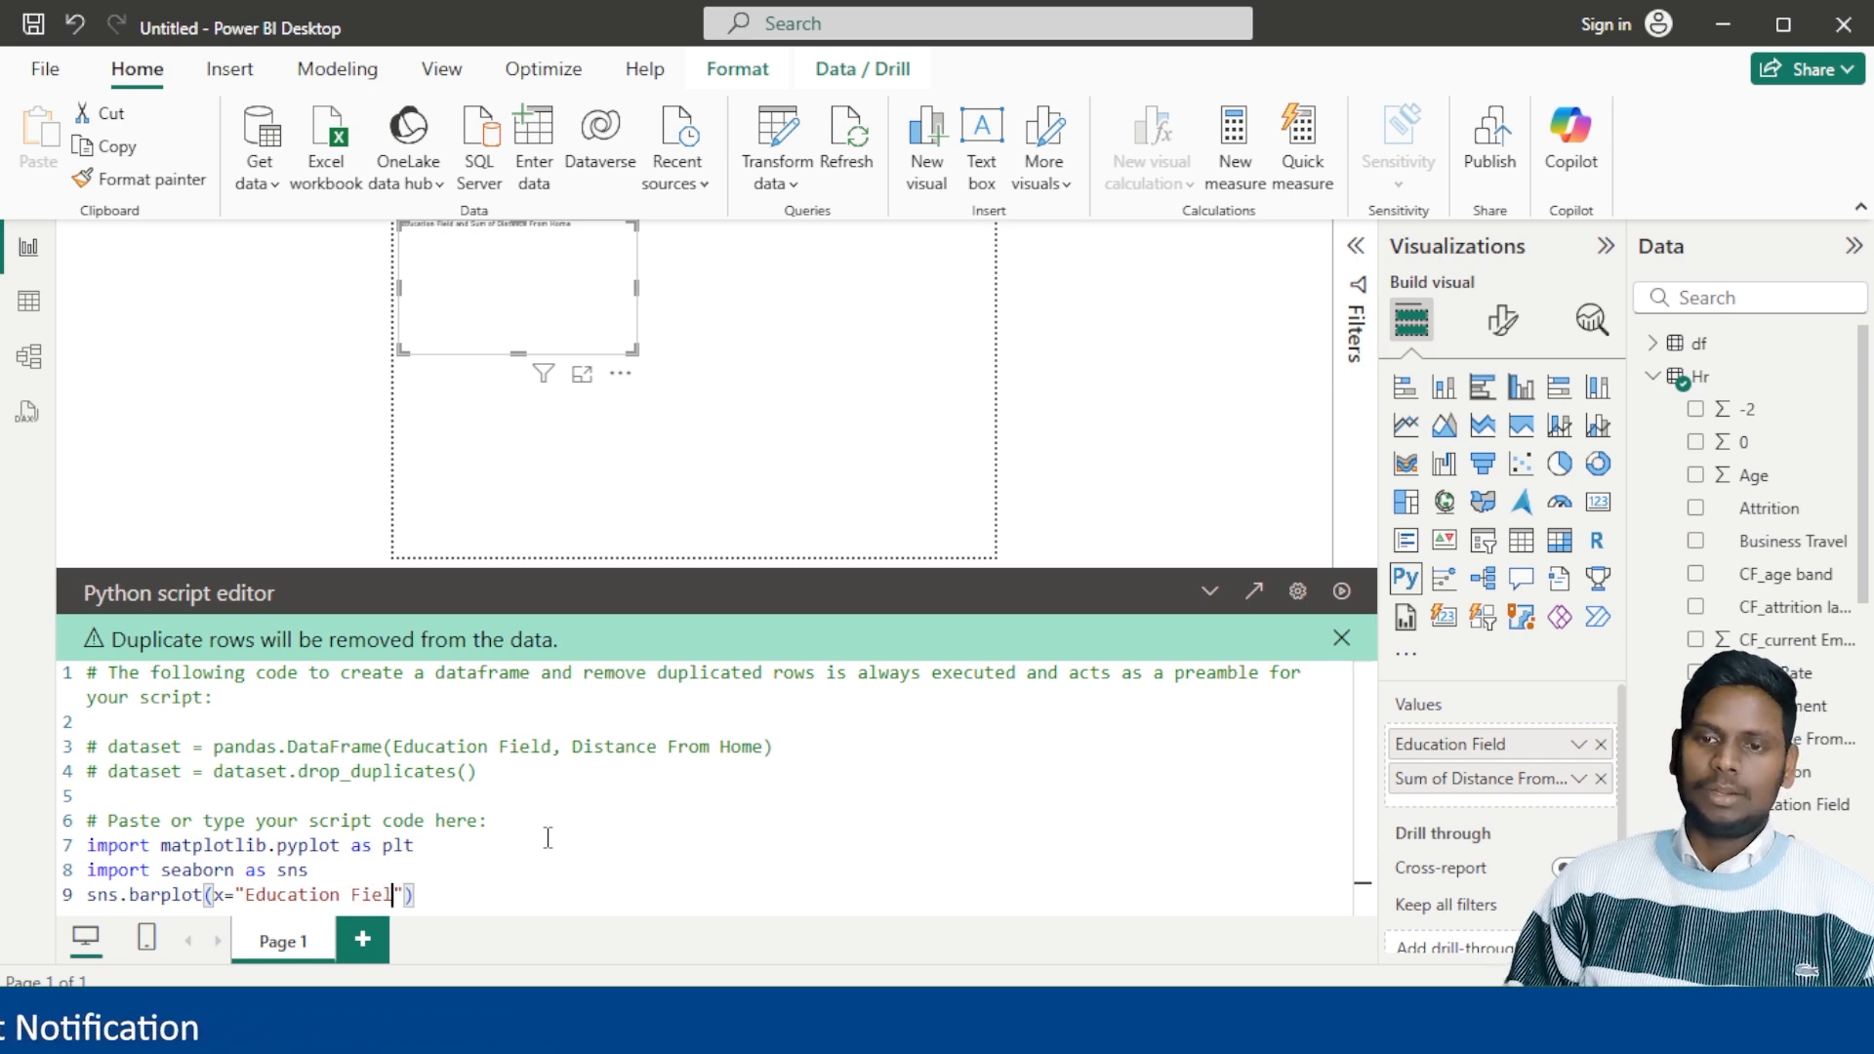
{"action": "type", "text": "d\""}
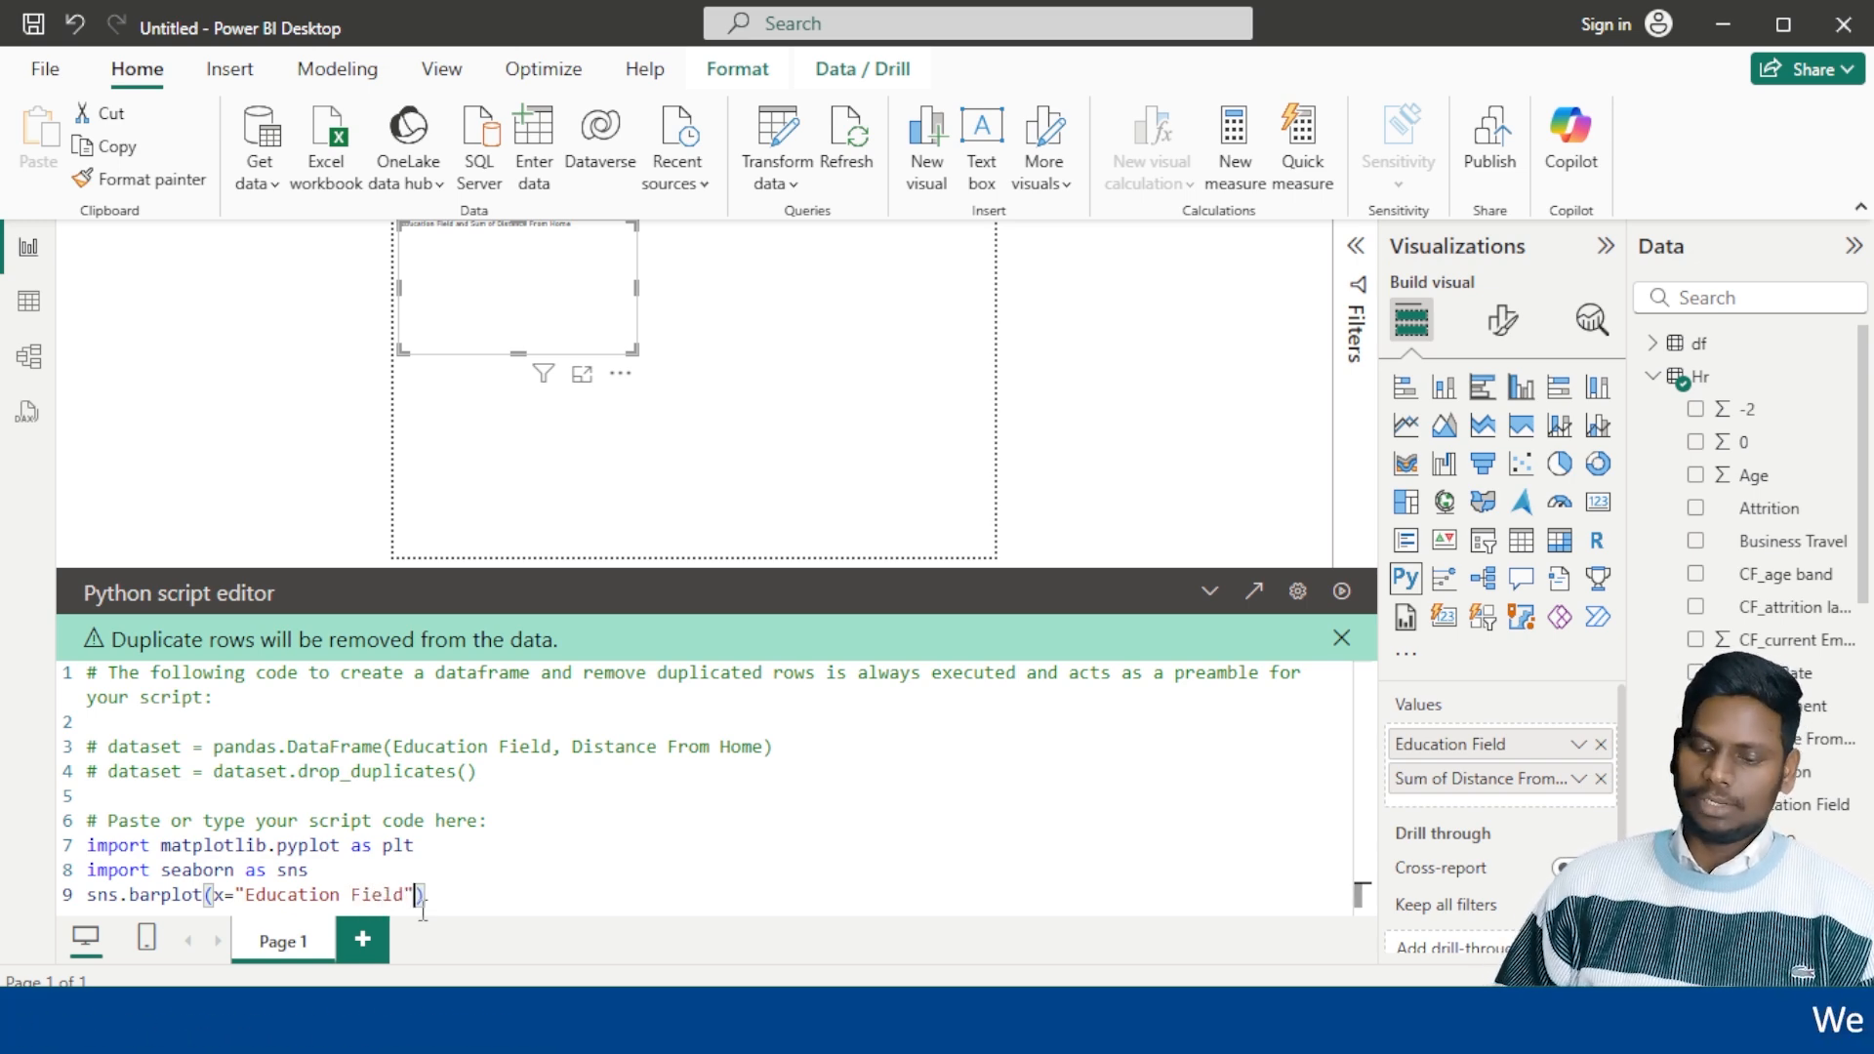
Complete the barplot arguments with y set to "Distance From Home", copied from the preamble comment, and data=datset.
{"action": "type", "text": ",y=\""}
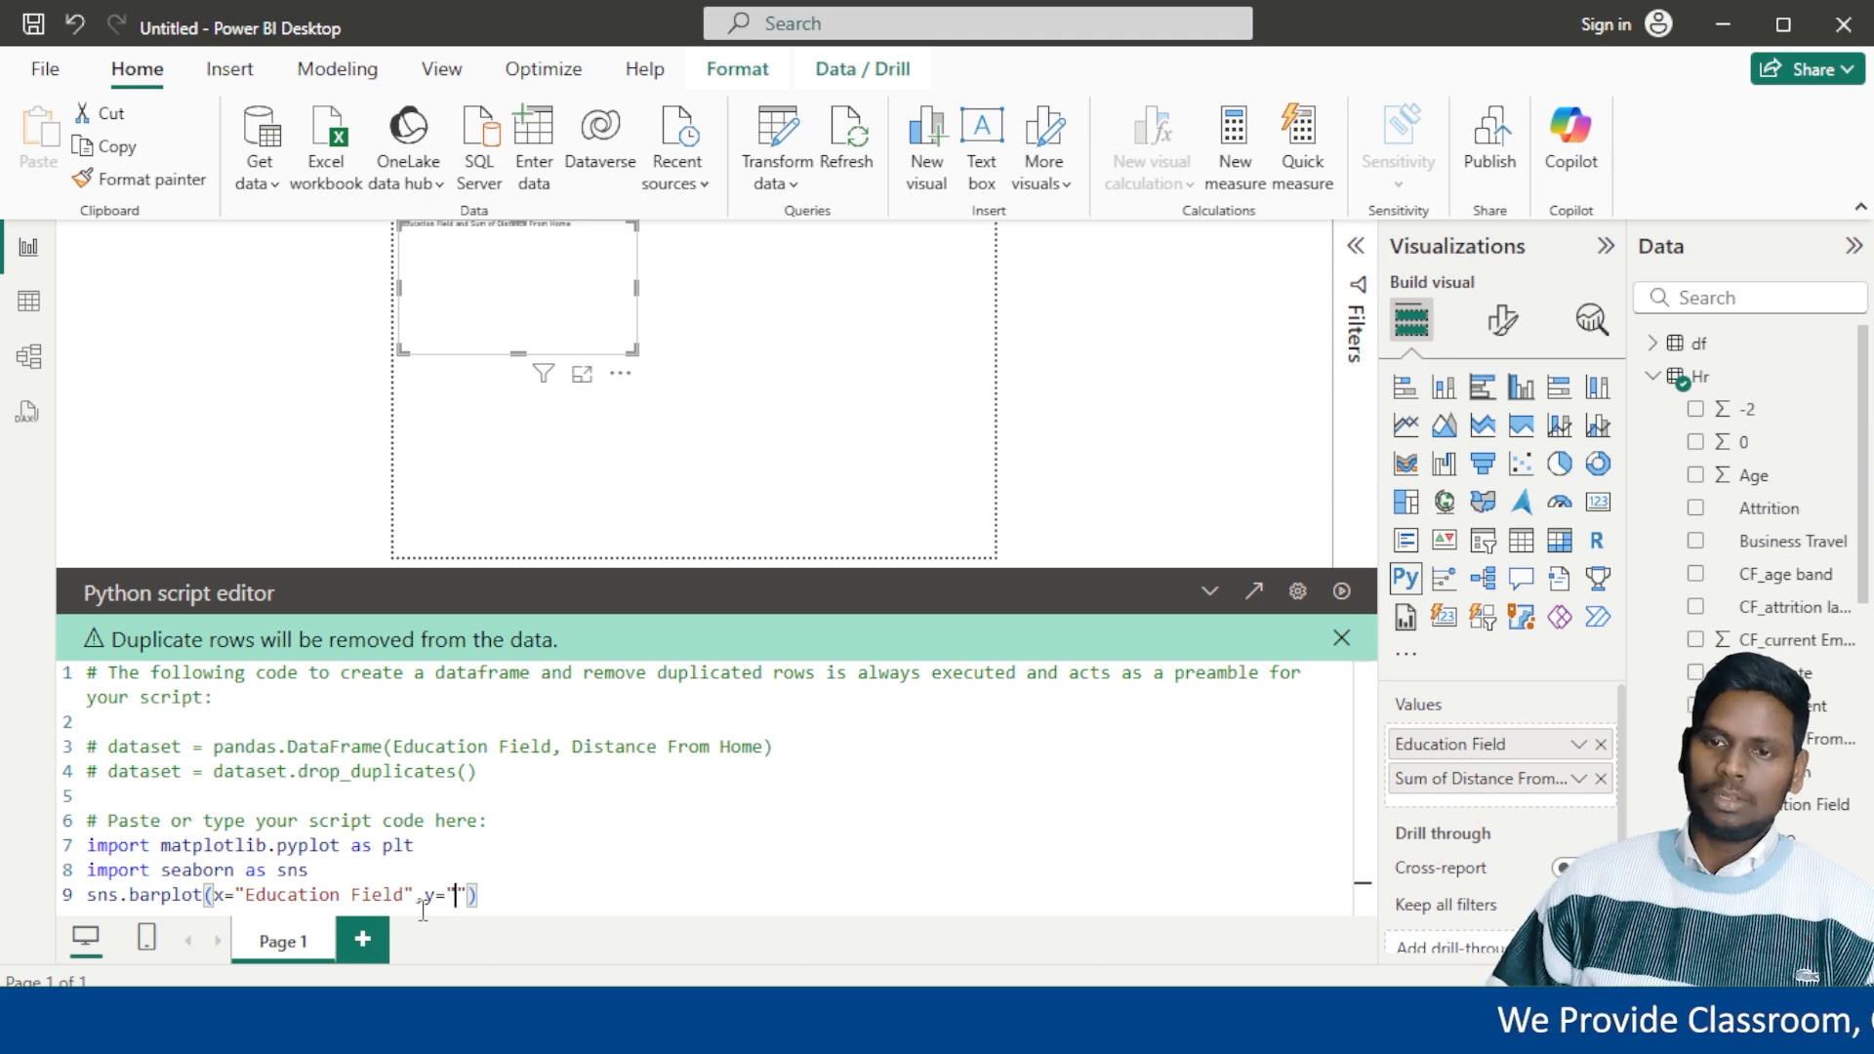
{"action": "left_click_drag", "start_coordinate": [572, 748], "coordinate": [764, 754]}
{"action": "key", "text": "ctrl+c"}
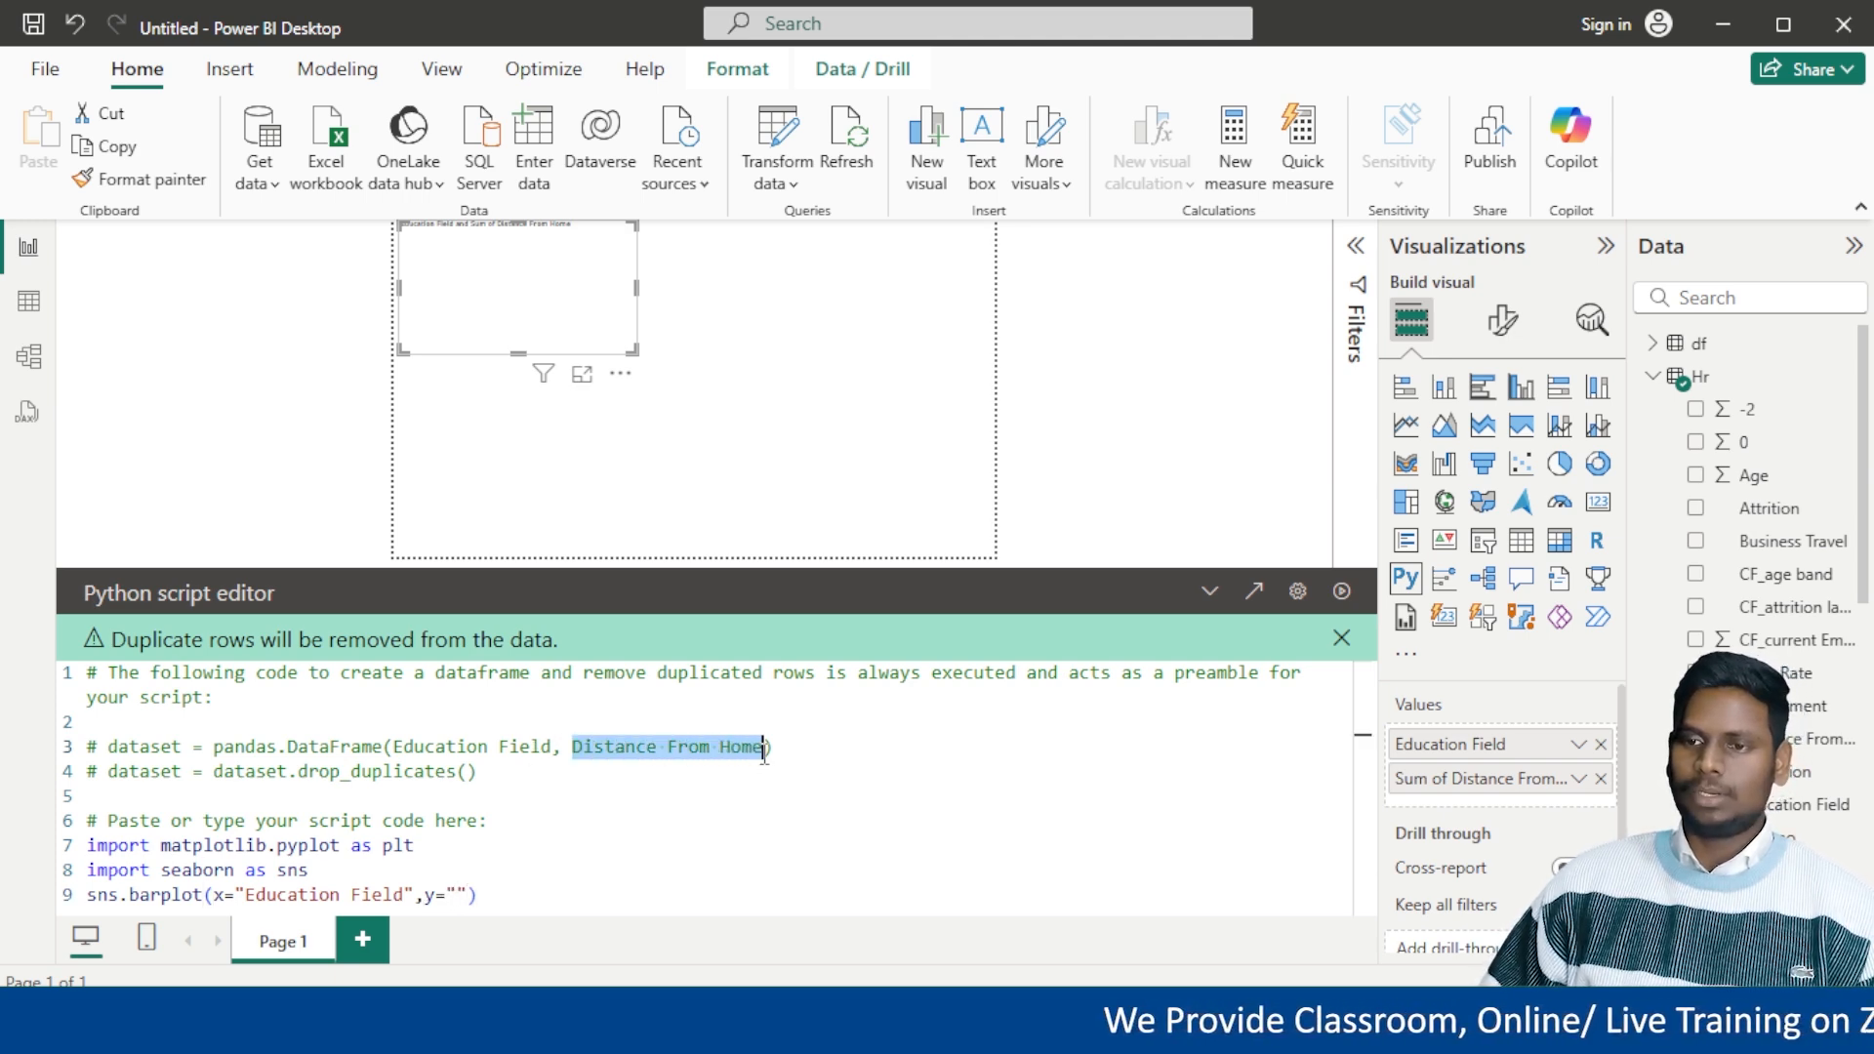
{"action": "left_click", "coordinate": [456, 895]}
{"action": "key", "text": "ctrl+v"}
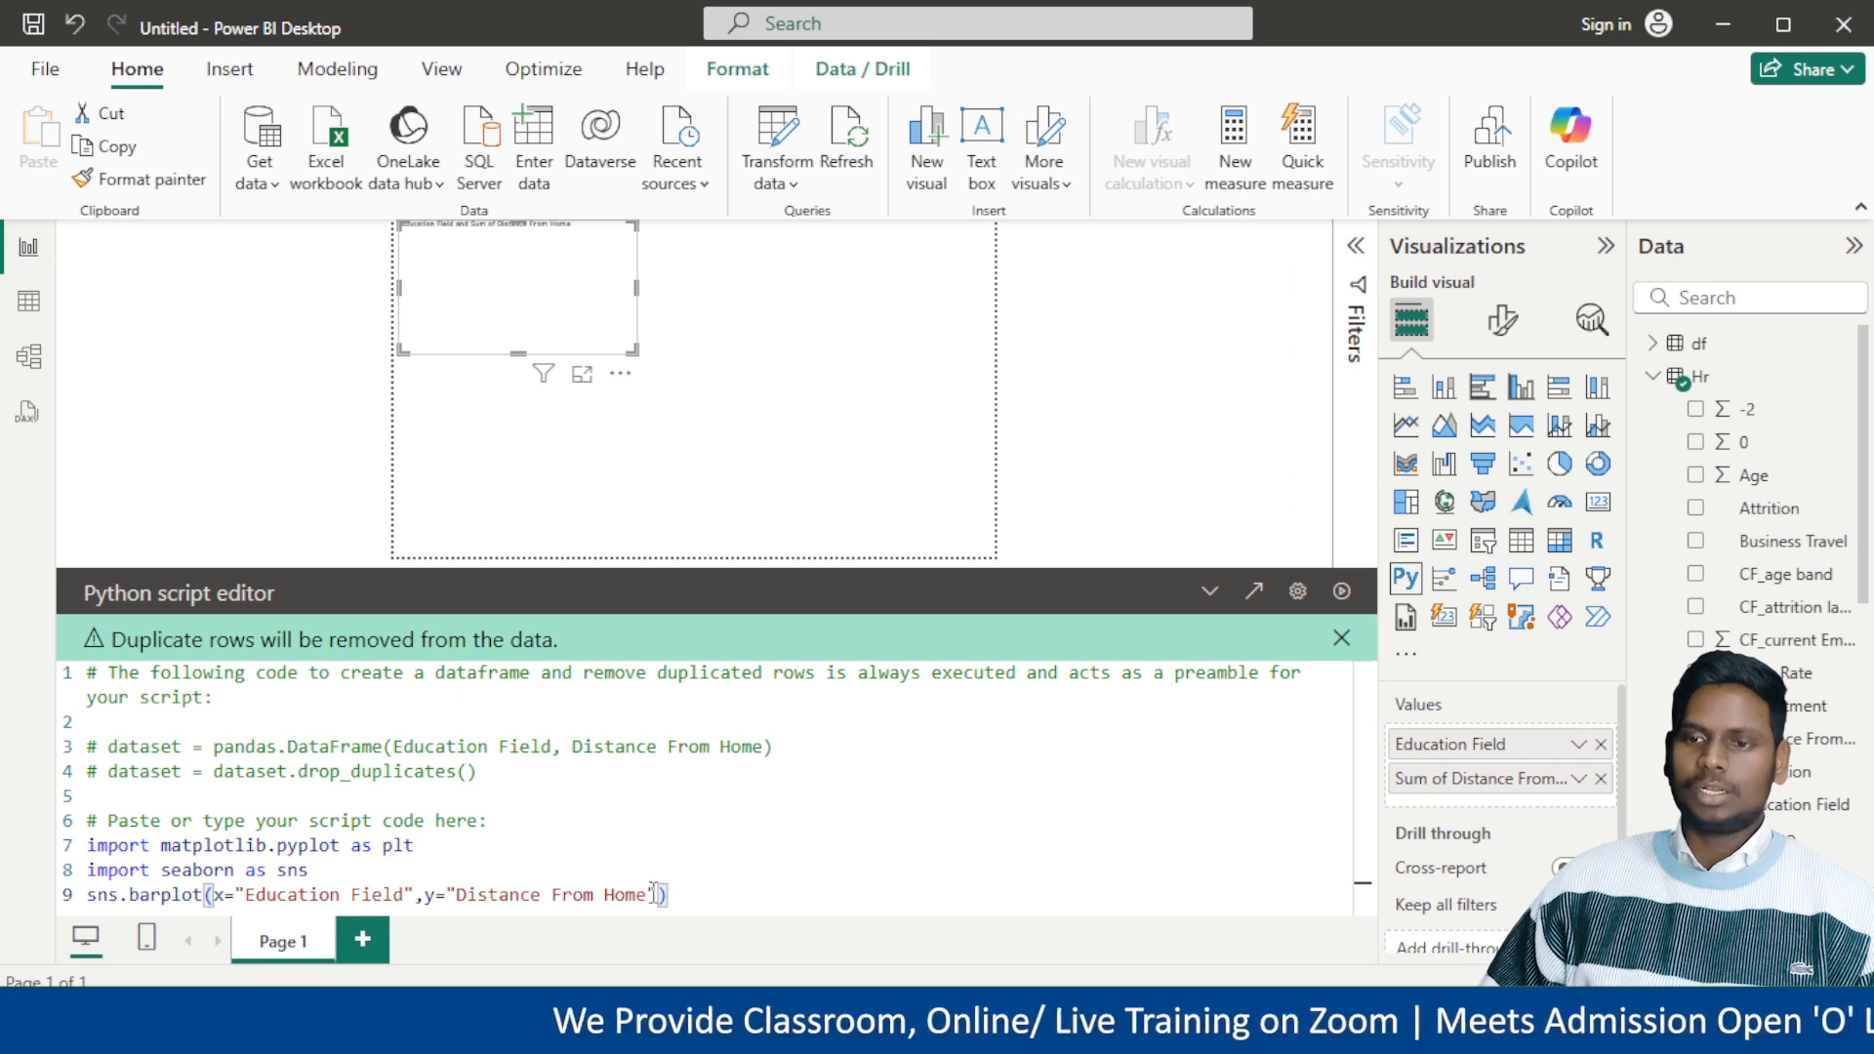
{"action": "type", "text": ",da"}
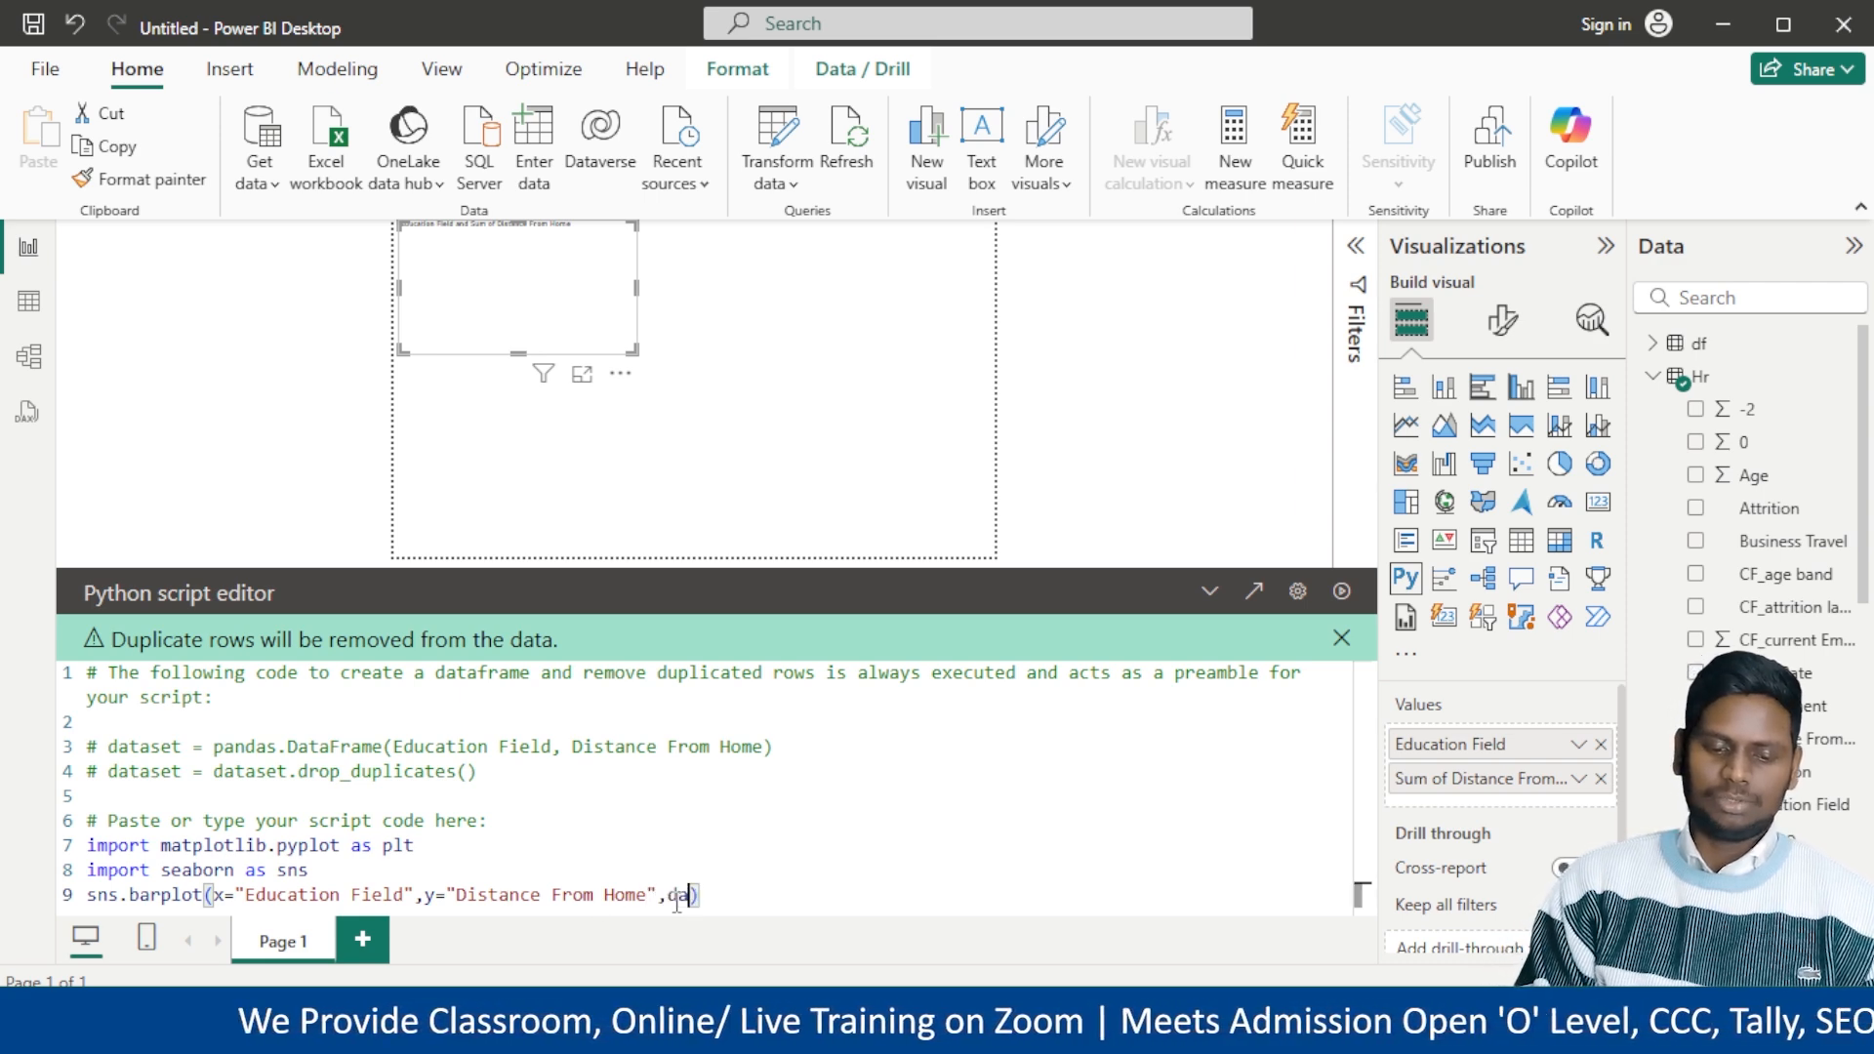
{"action": "type", "text": "ta="}
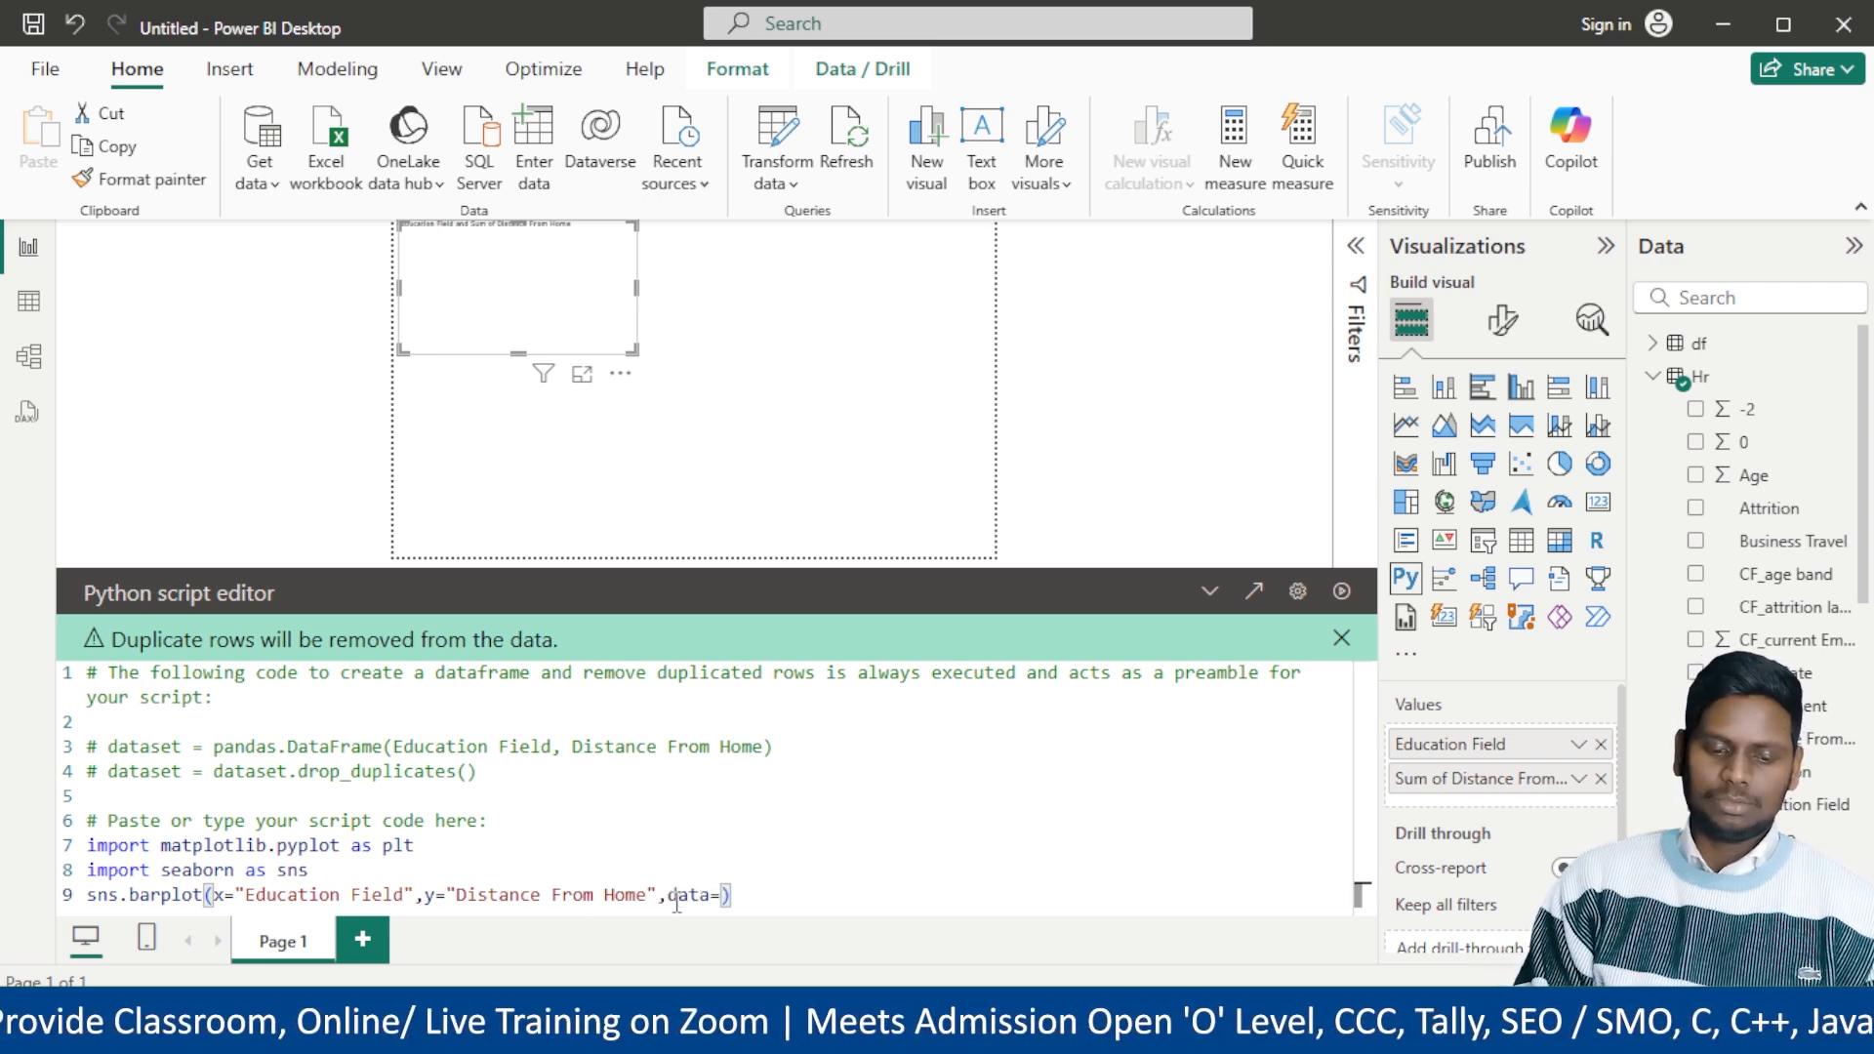
{"action": "type", "text": "datset"}
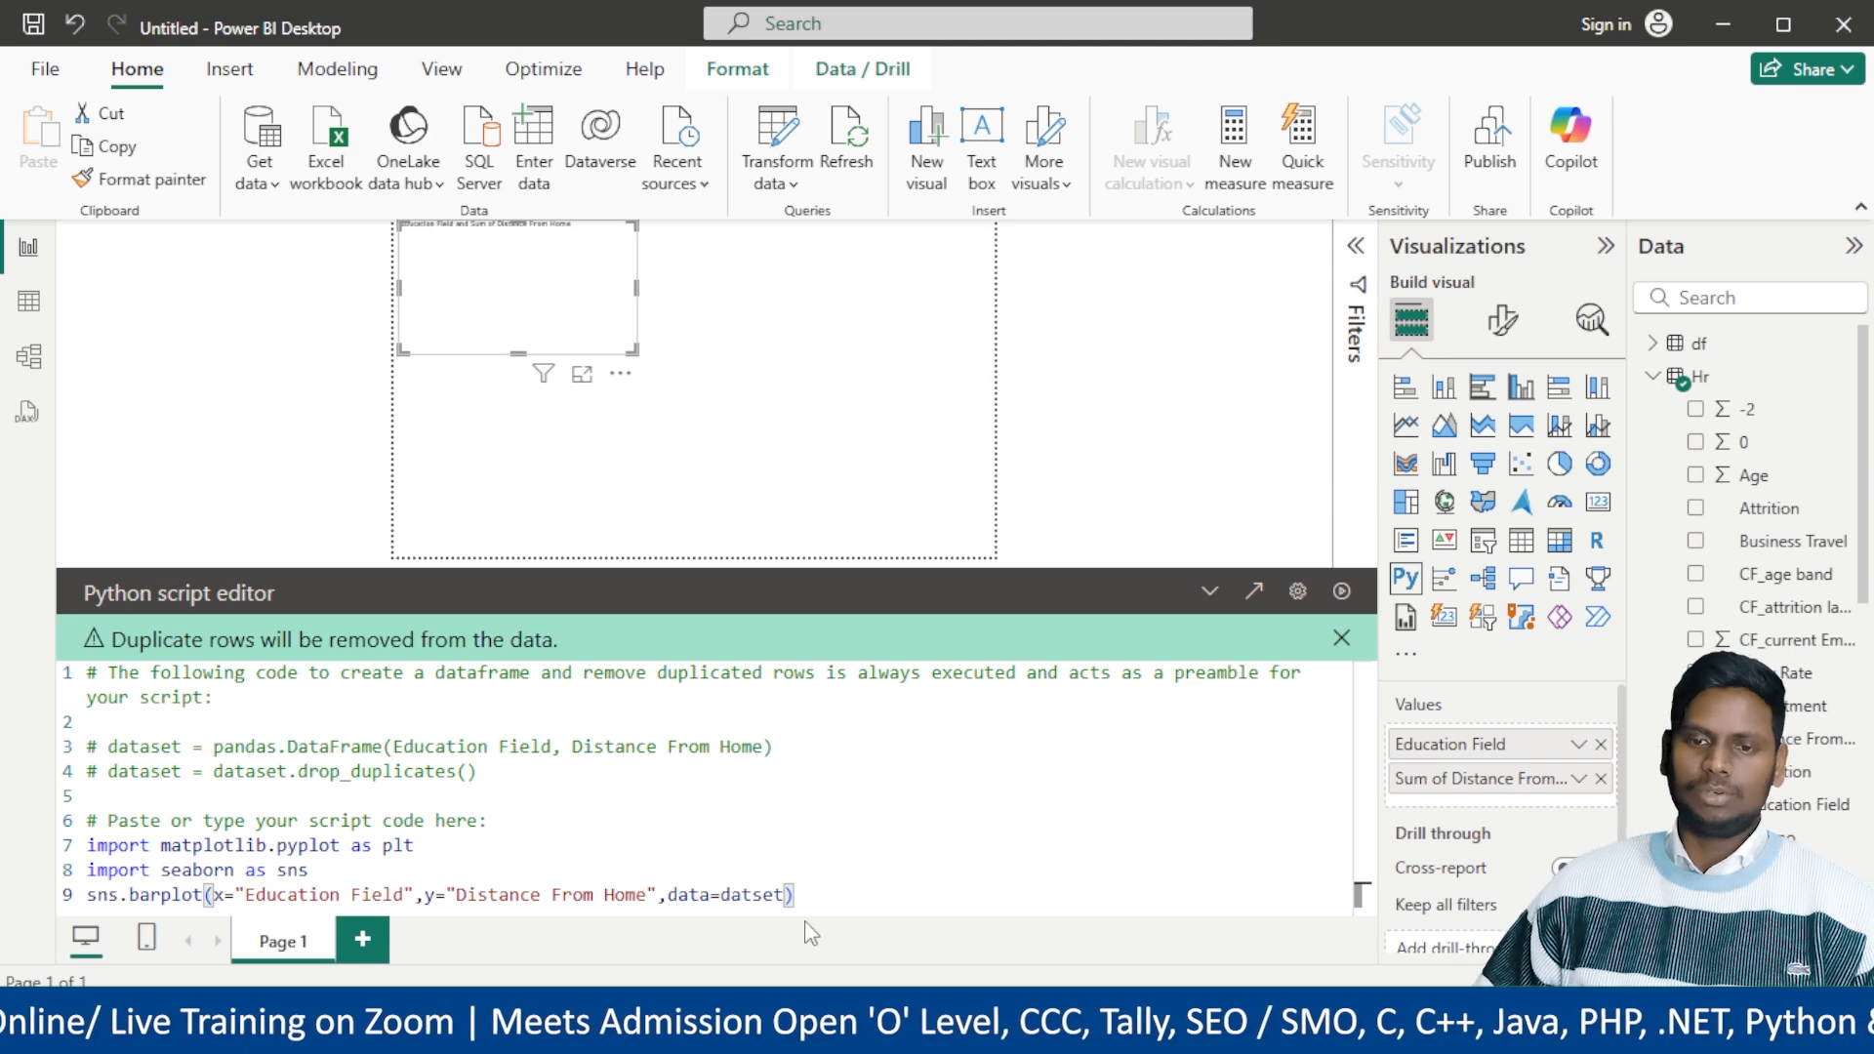
Add plt.show() as the script's last line and run the Python visual's script.
{"action": "key", "text": "Return"}
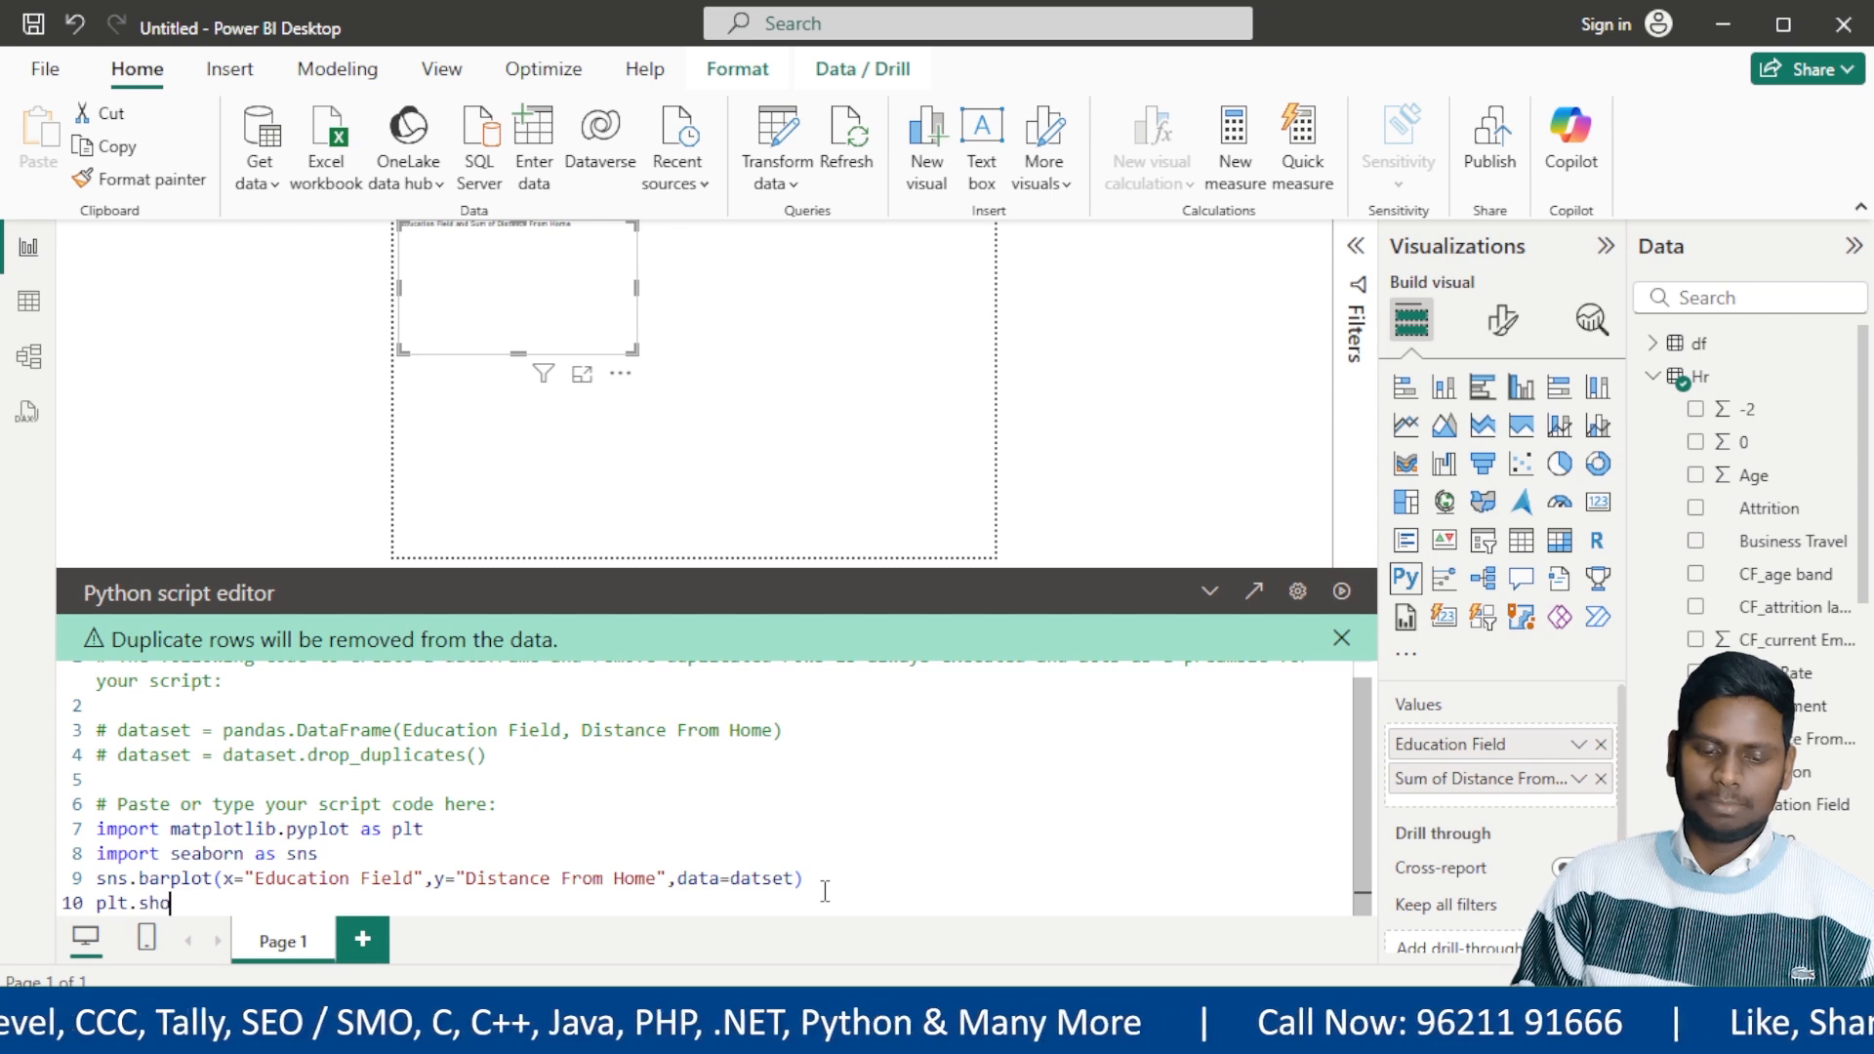
{"action": "type", "text": "plt.show("}
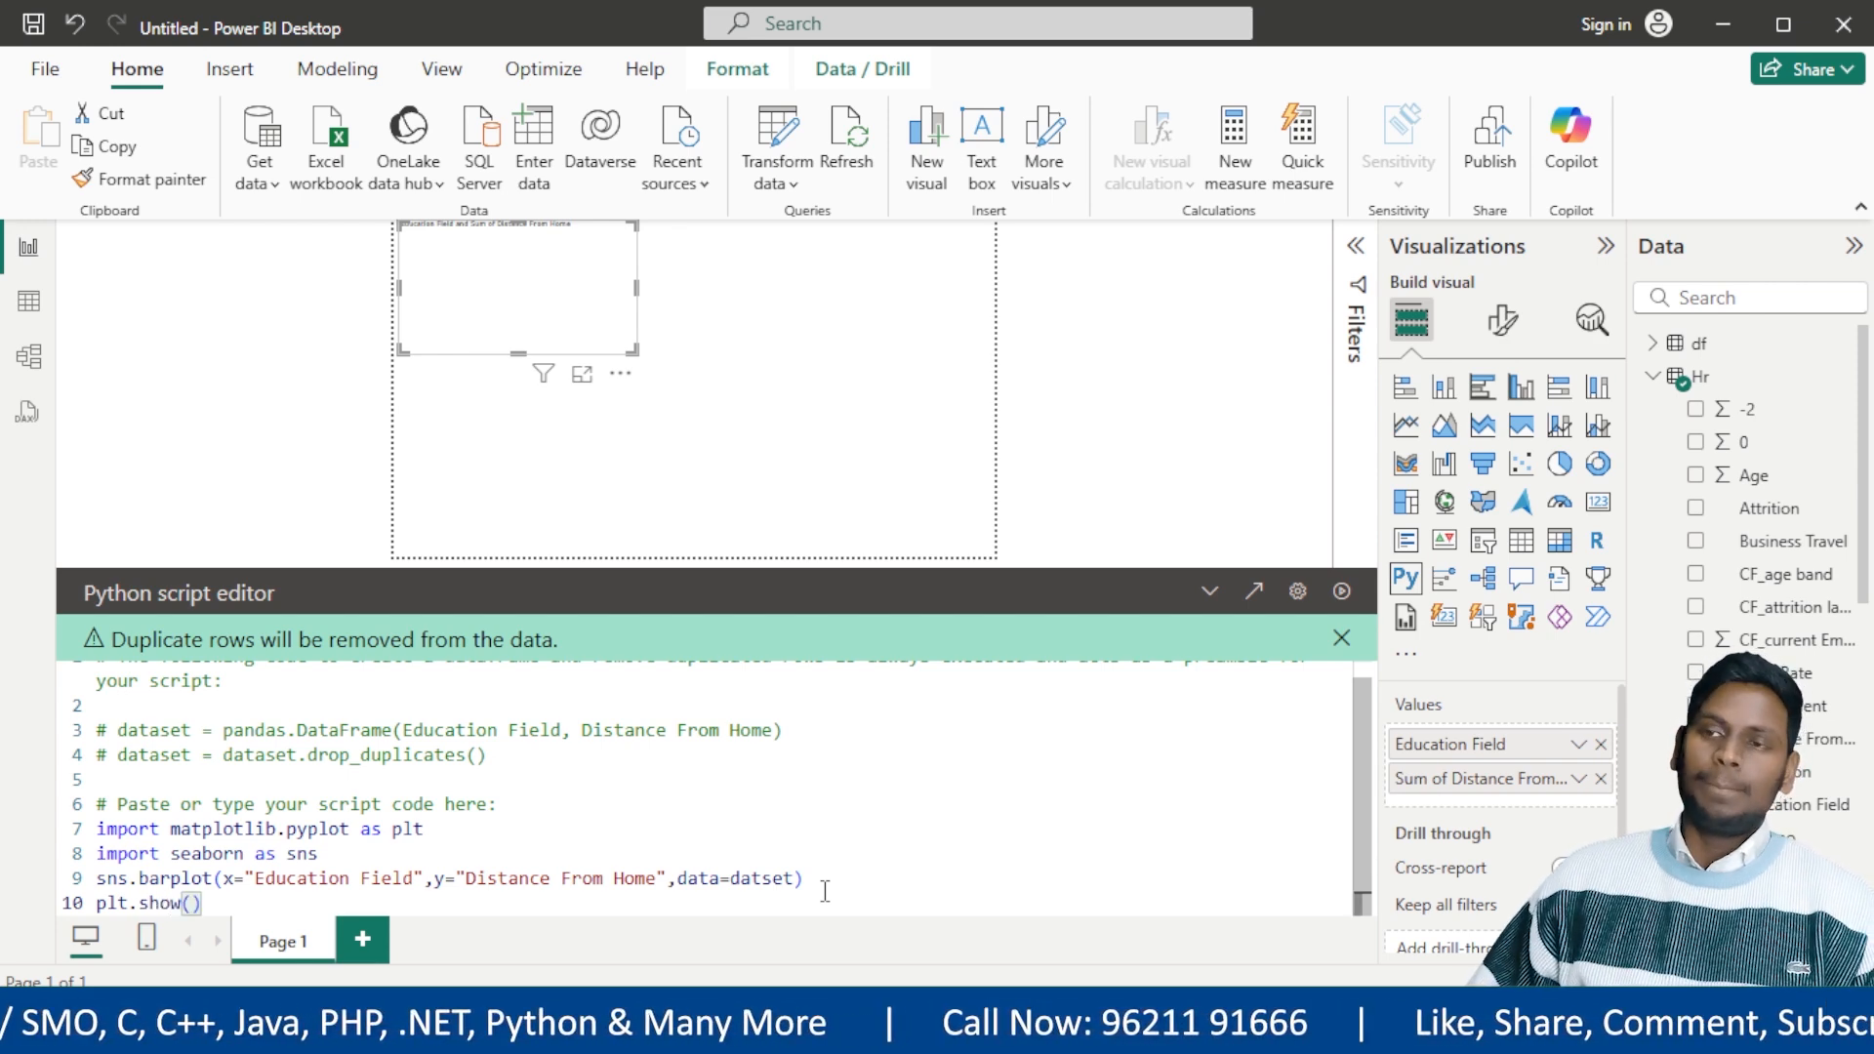
{"action": "left_click", "coordinate": [1342, 592]}
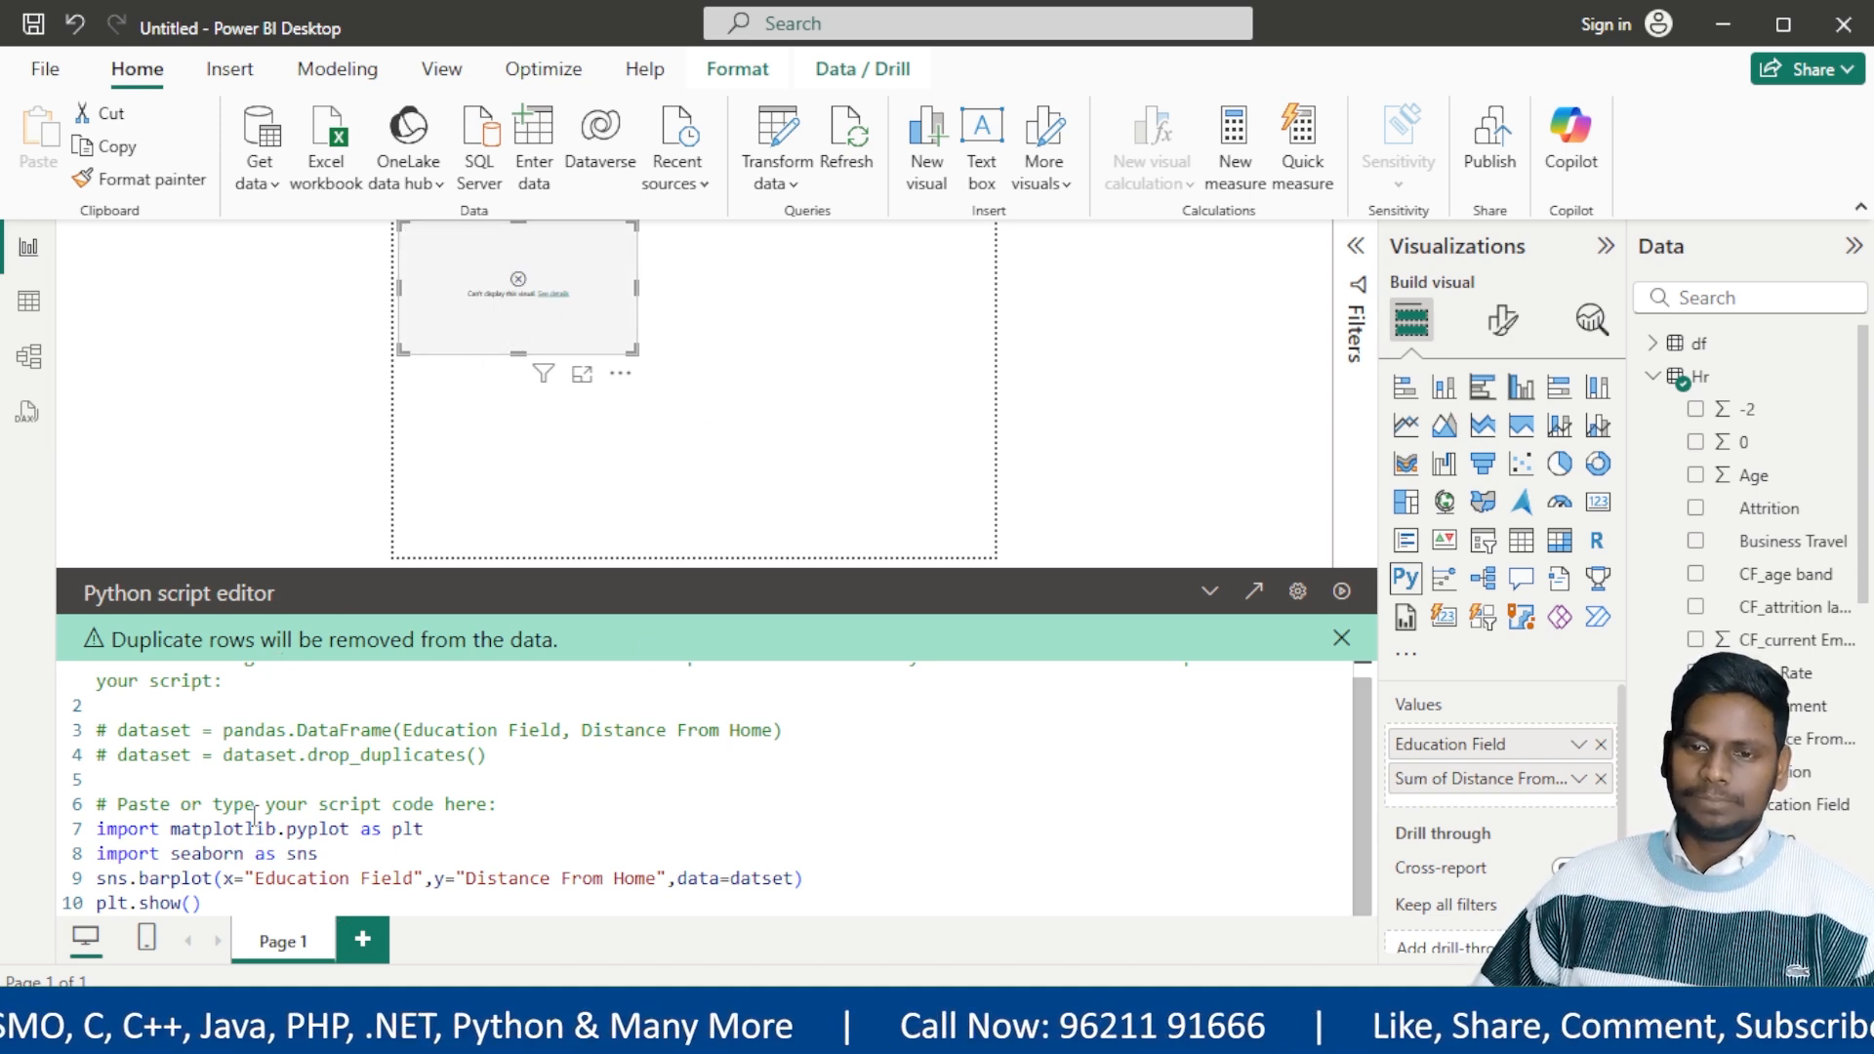
Read the error details of the Python visual on the enlarged report canvas, and close them.
{"action": "left_click", "coordinate": [1209, 591]}
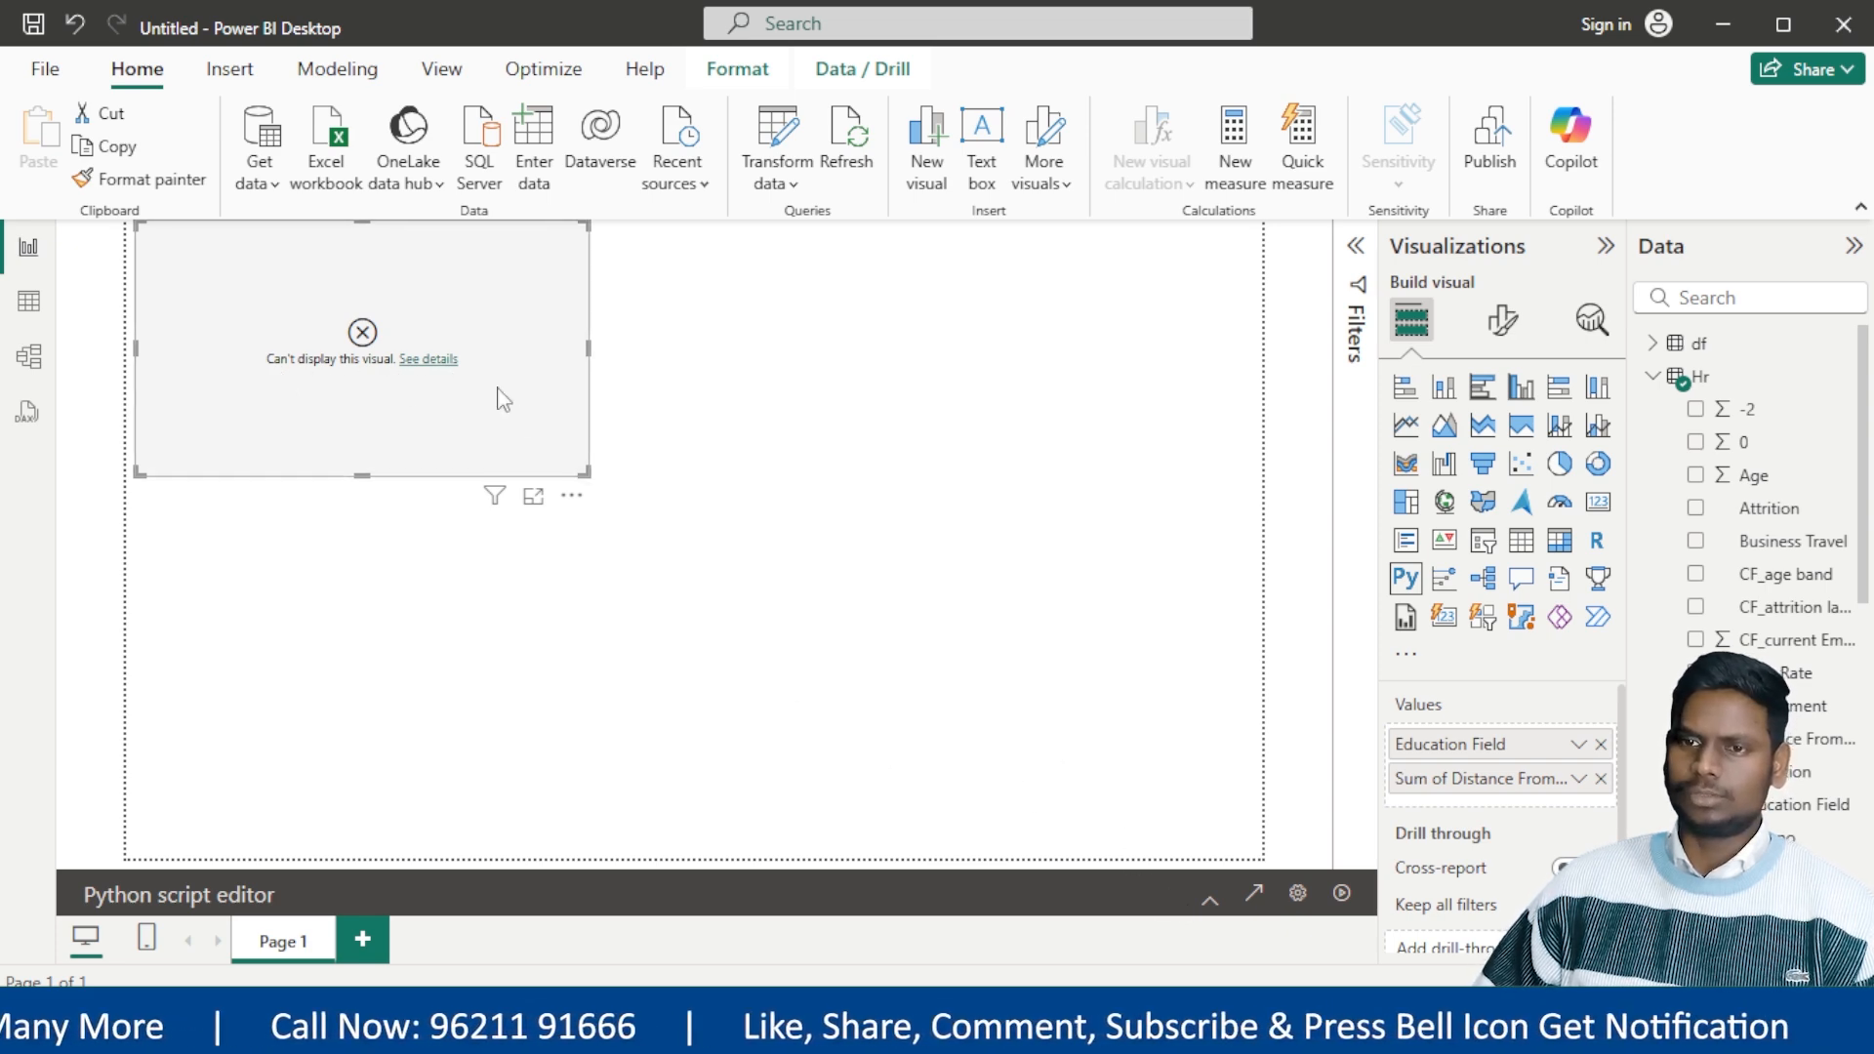
{"action": "left_click", "coordinate": [444, 360]}
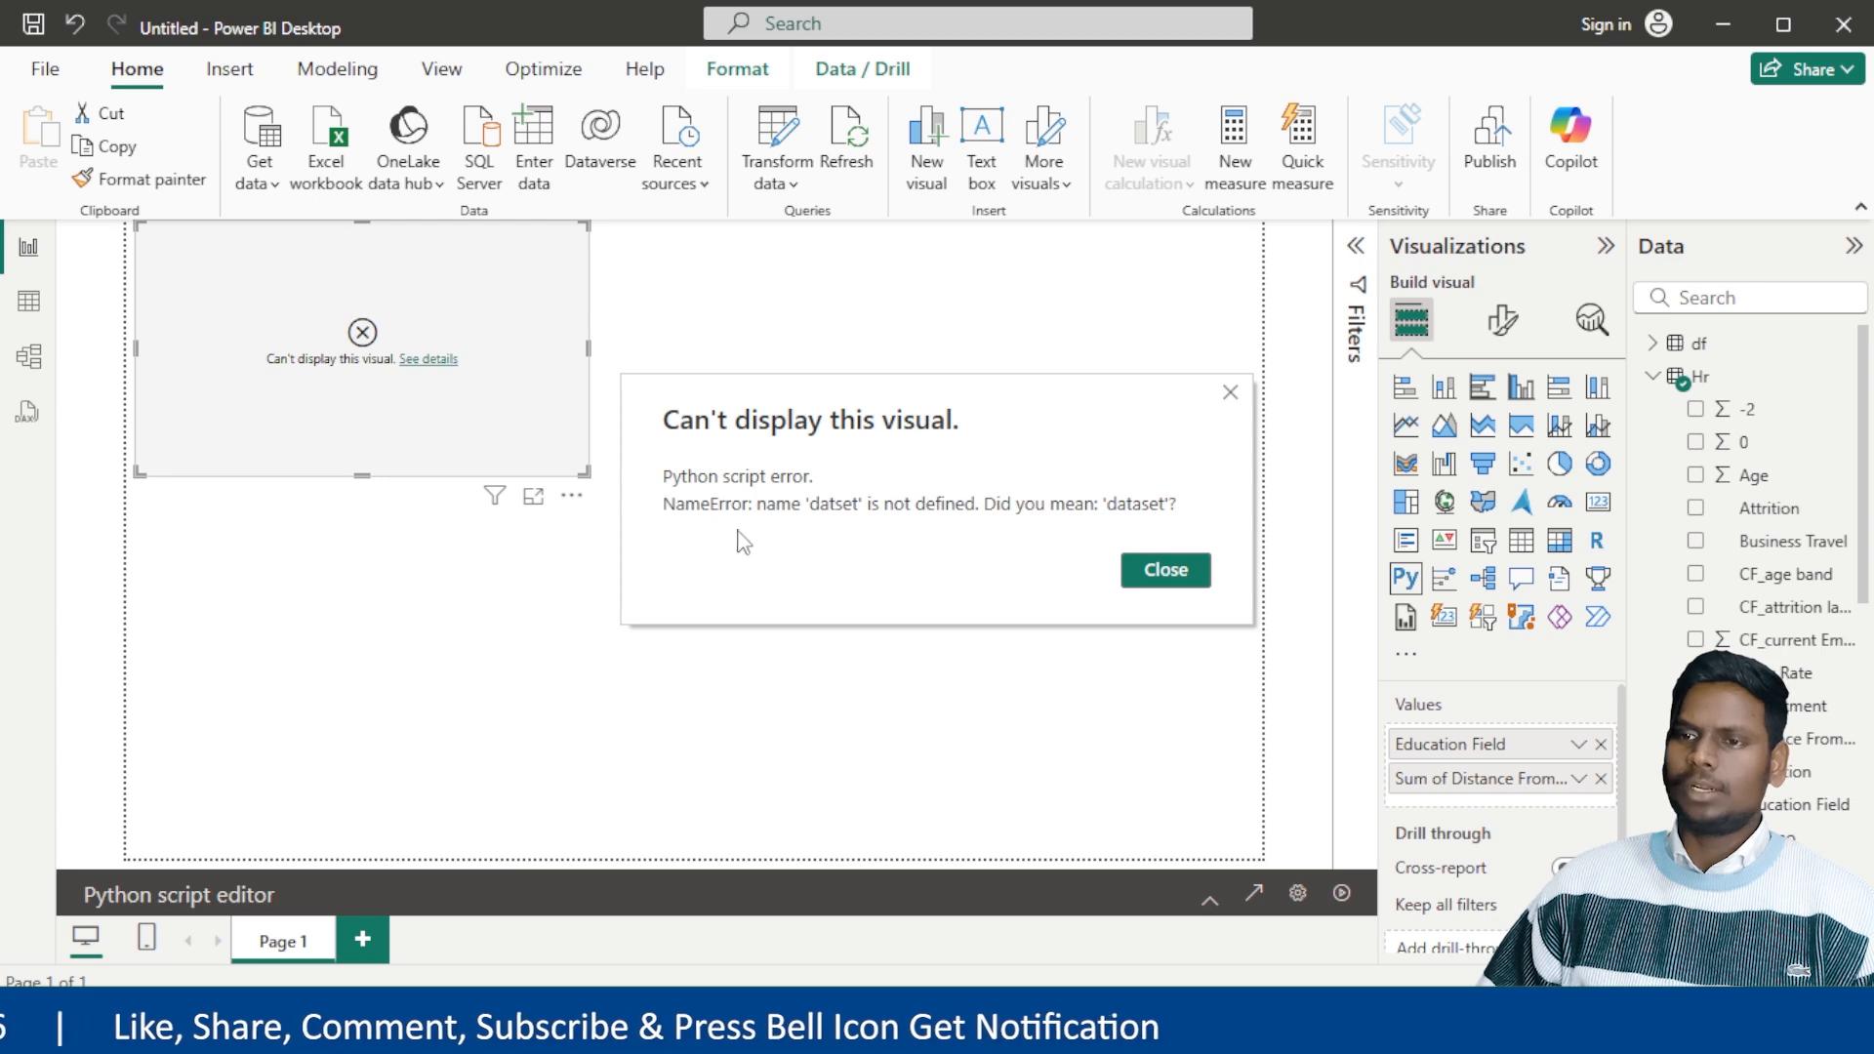
{"action": "left_click", "coordinate": [1231, 392]}
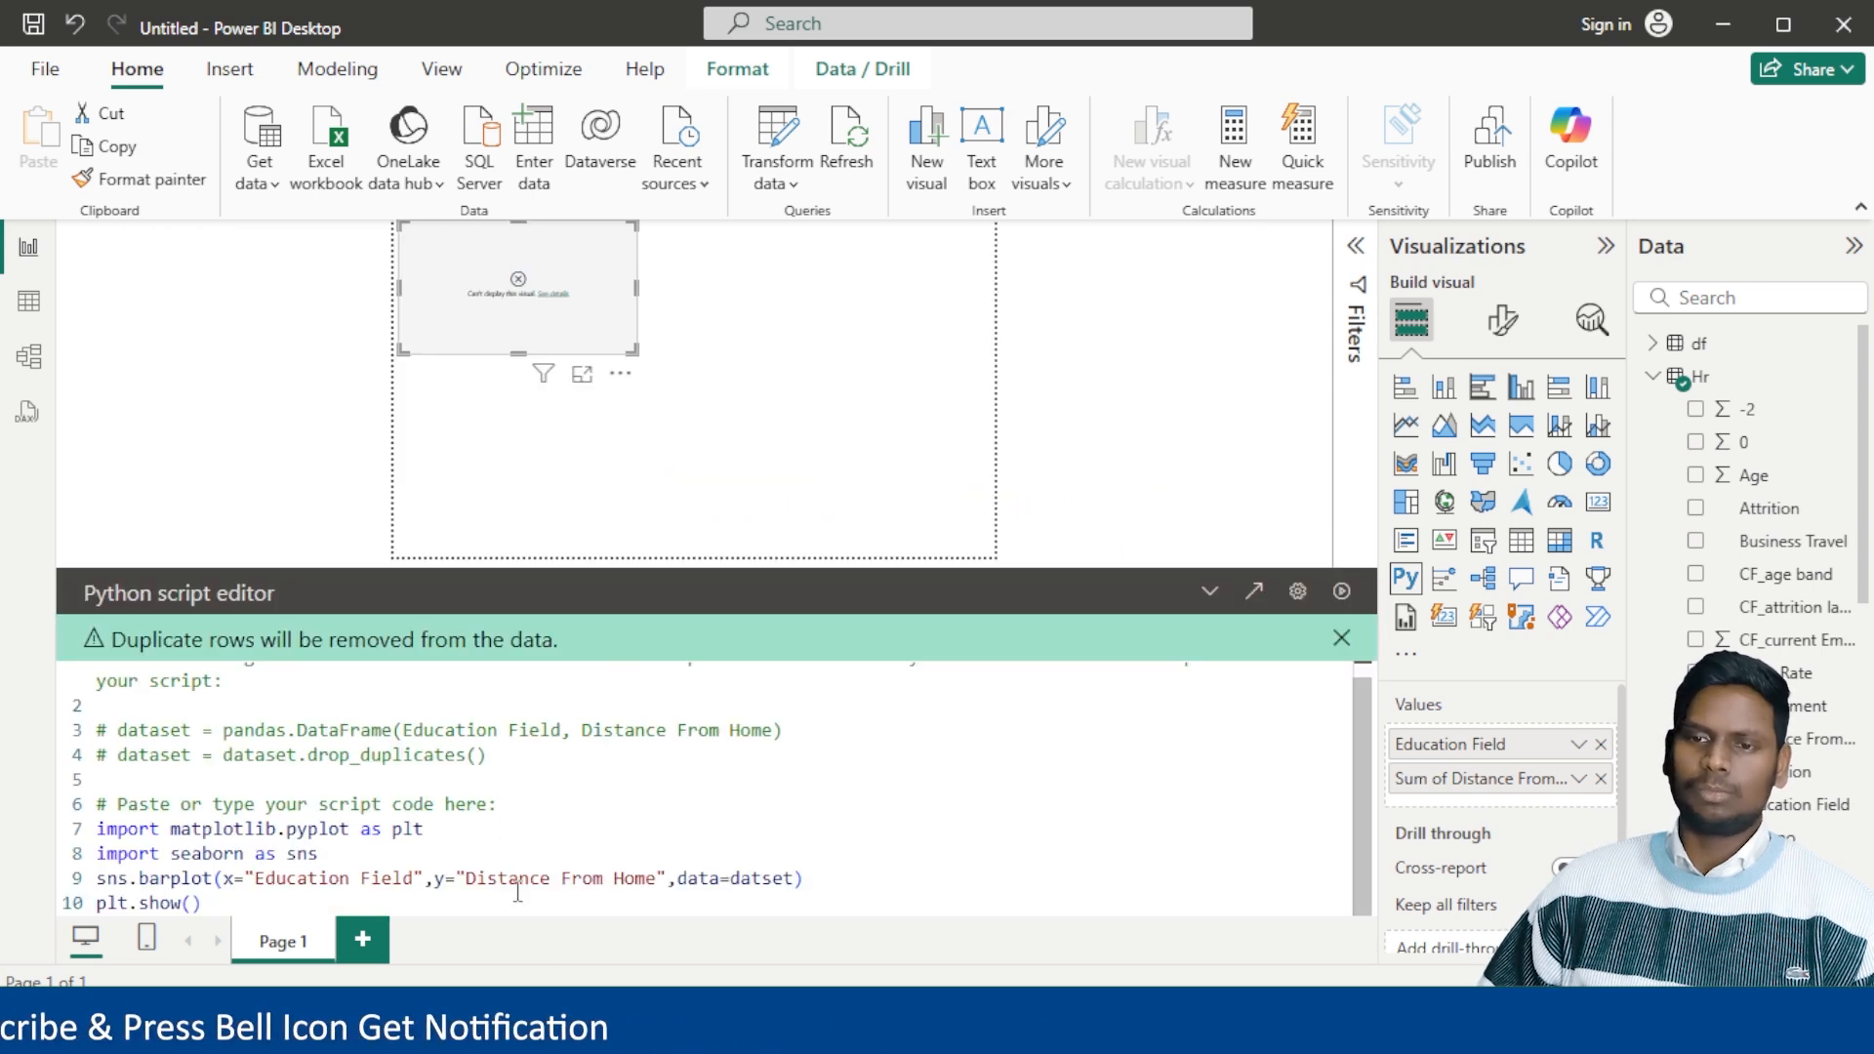
Correct the barplot's data argument to dataset and rerun the script to view the enlarged chart.
{"action": "double_click", "coordinate": [766, 878]}
{"action": "type", "text": "dataset"}
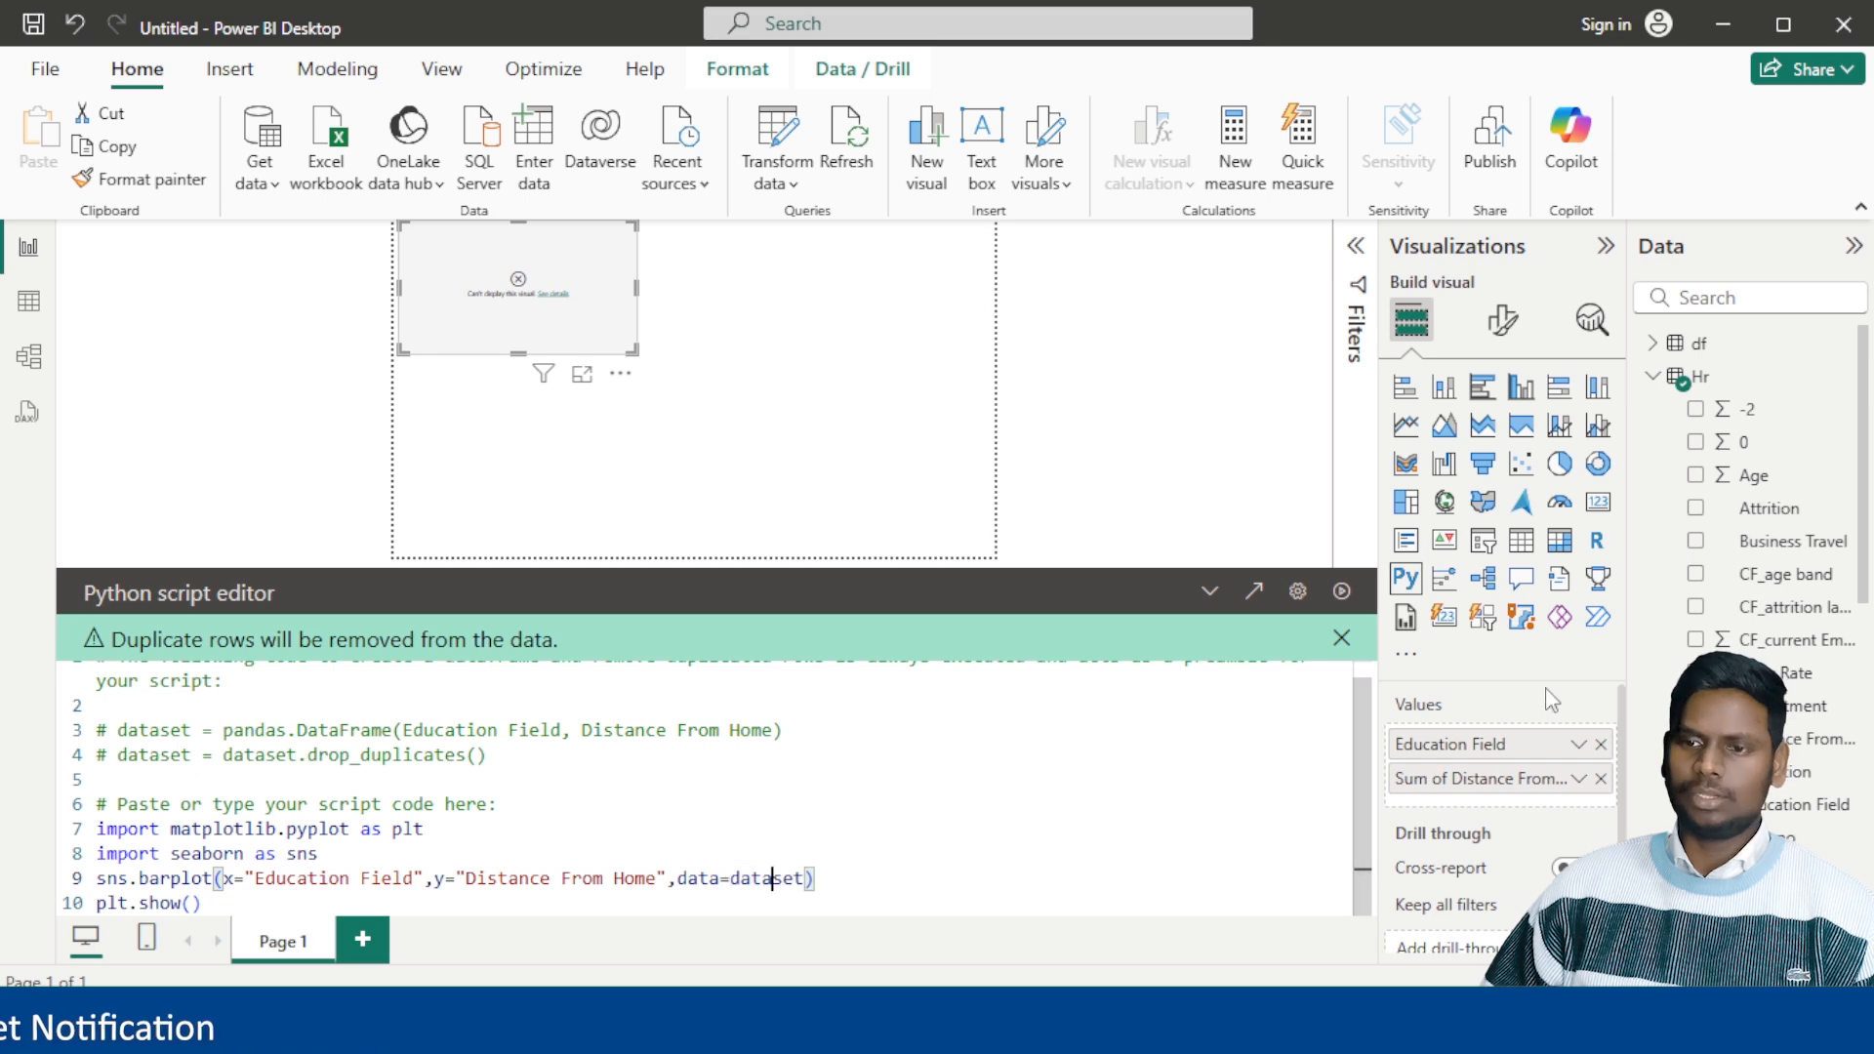
{"action": "left_click", "coordinate": [1341, 592]}
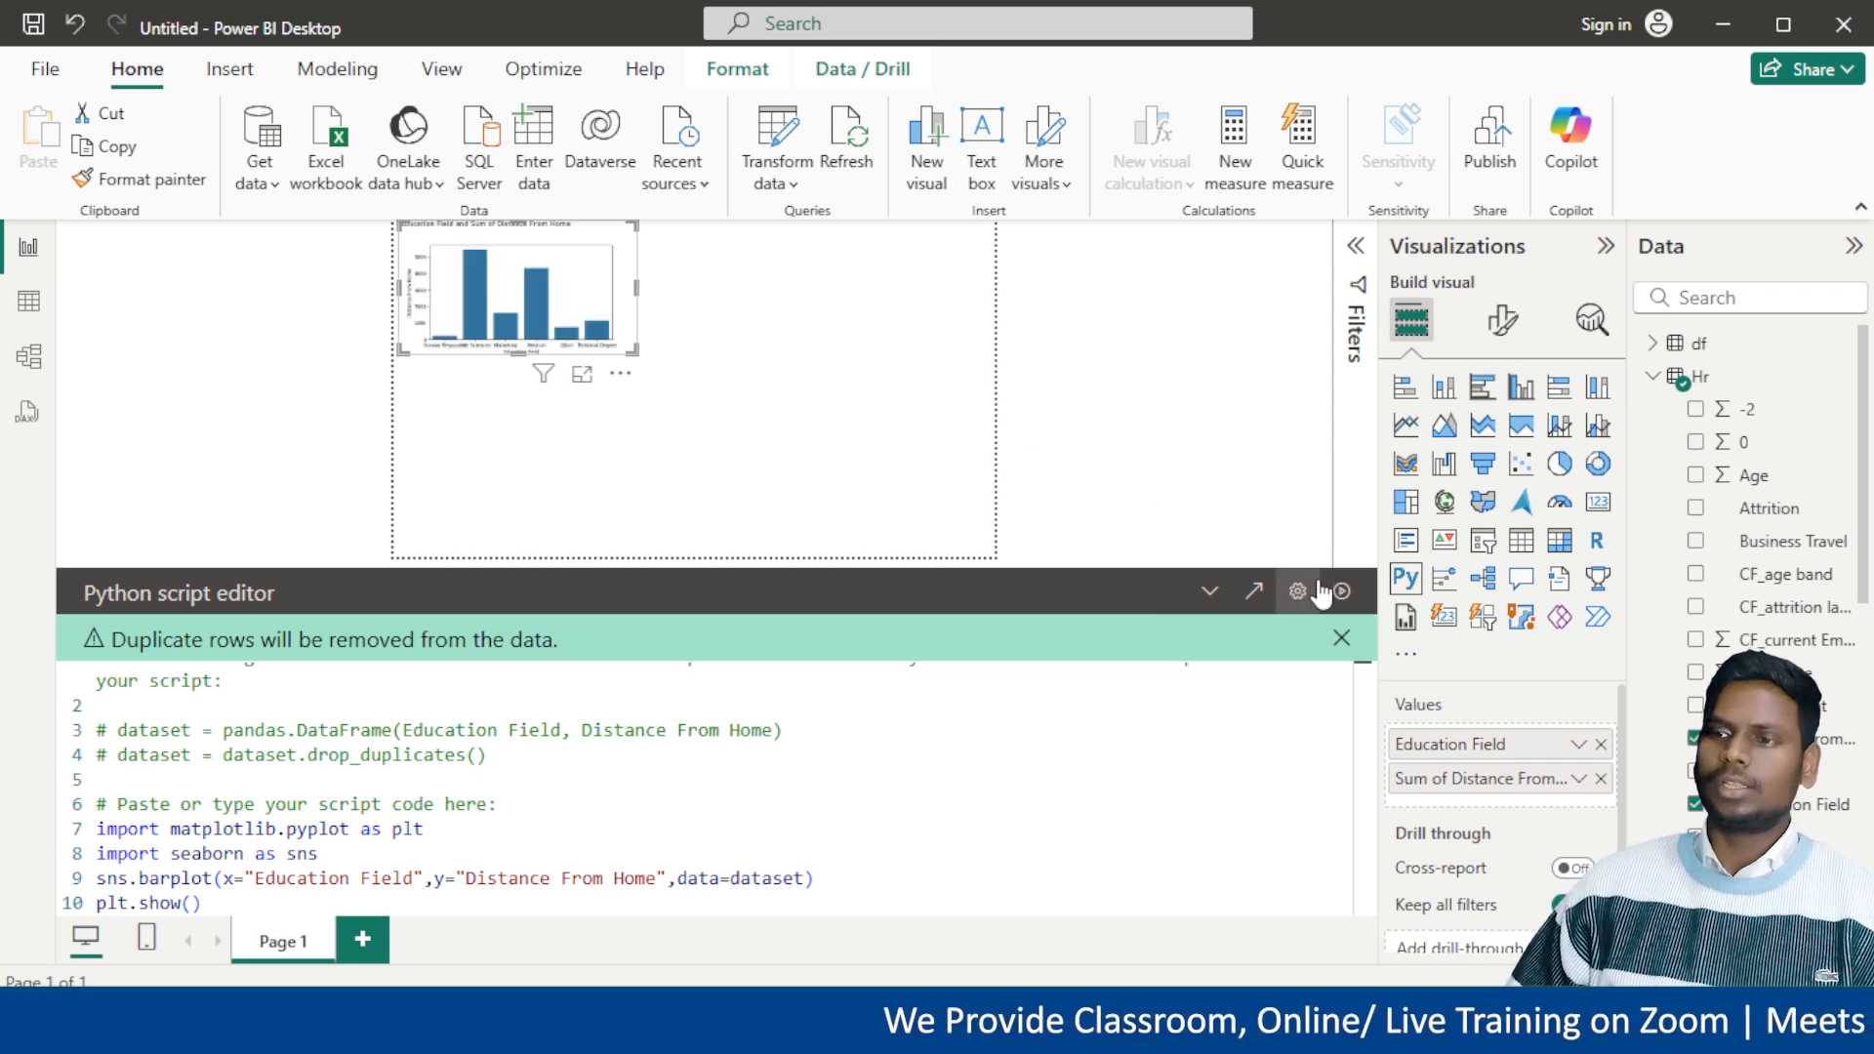
{"action": "left_click", "coordinate": [1210, 592]}
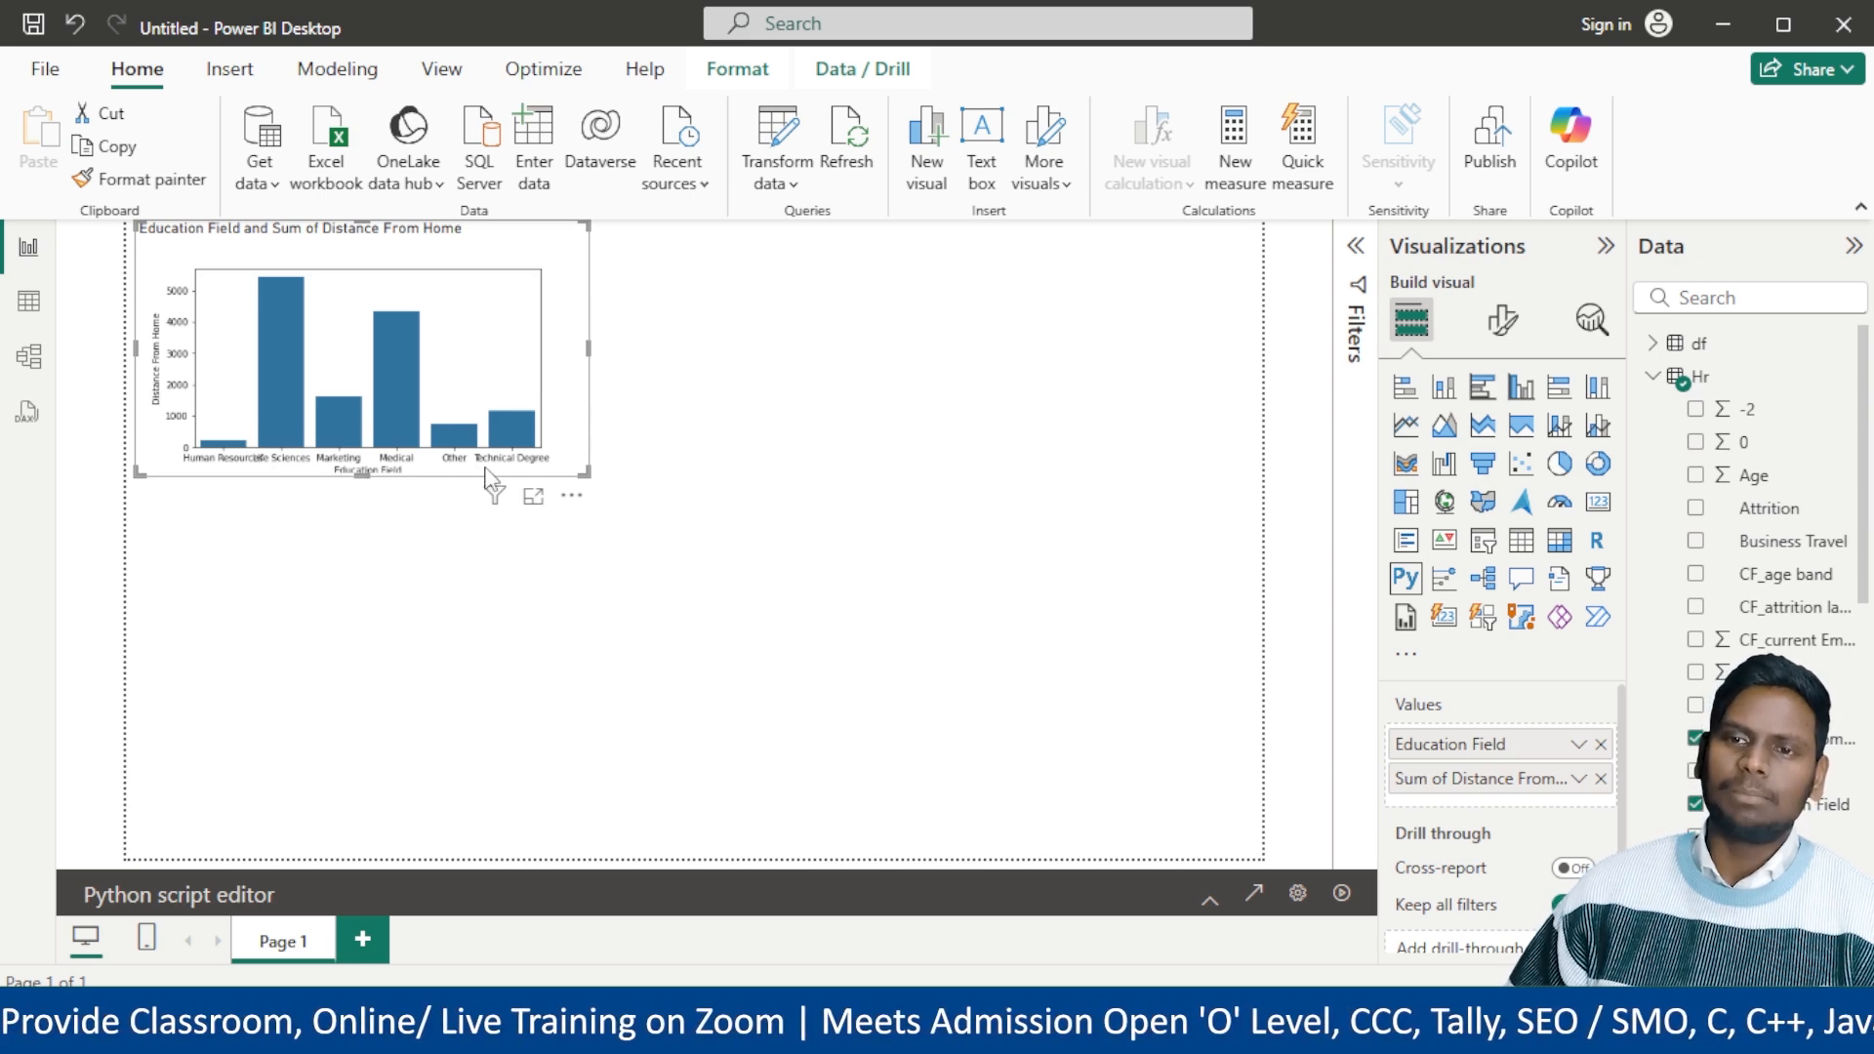
Add plt.xticks(roatation=45,fontsize=25) on a new line between the barplot call and plt.show(), and run the script.
{"action": "left_click", "coordinate": [1210, 899]}
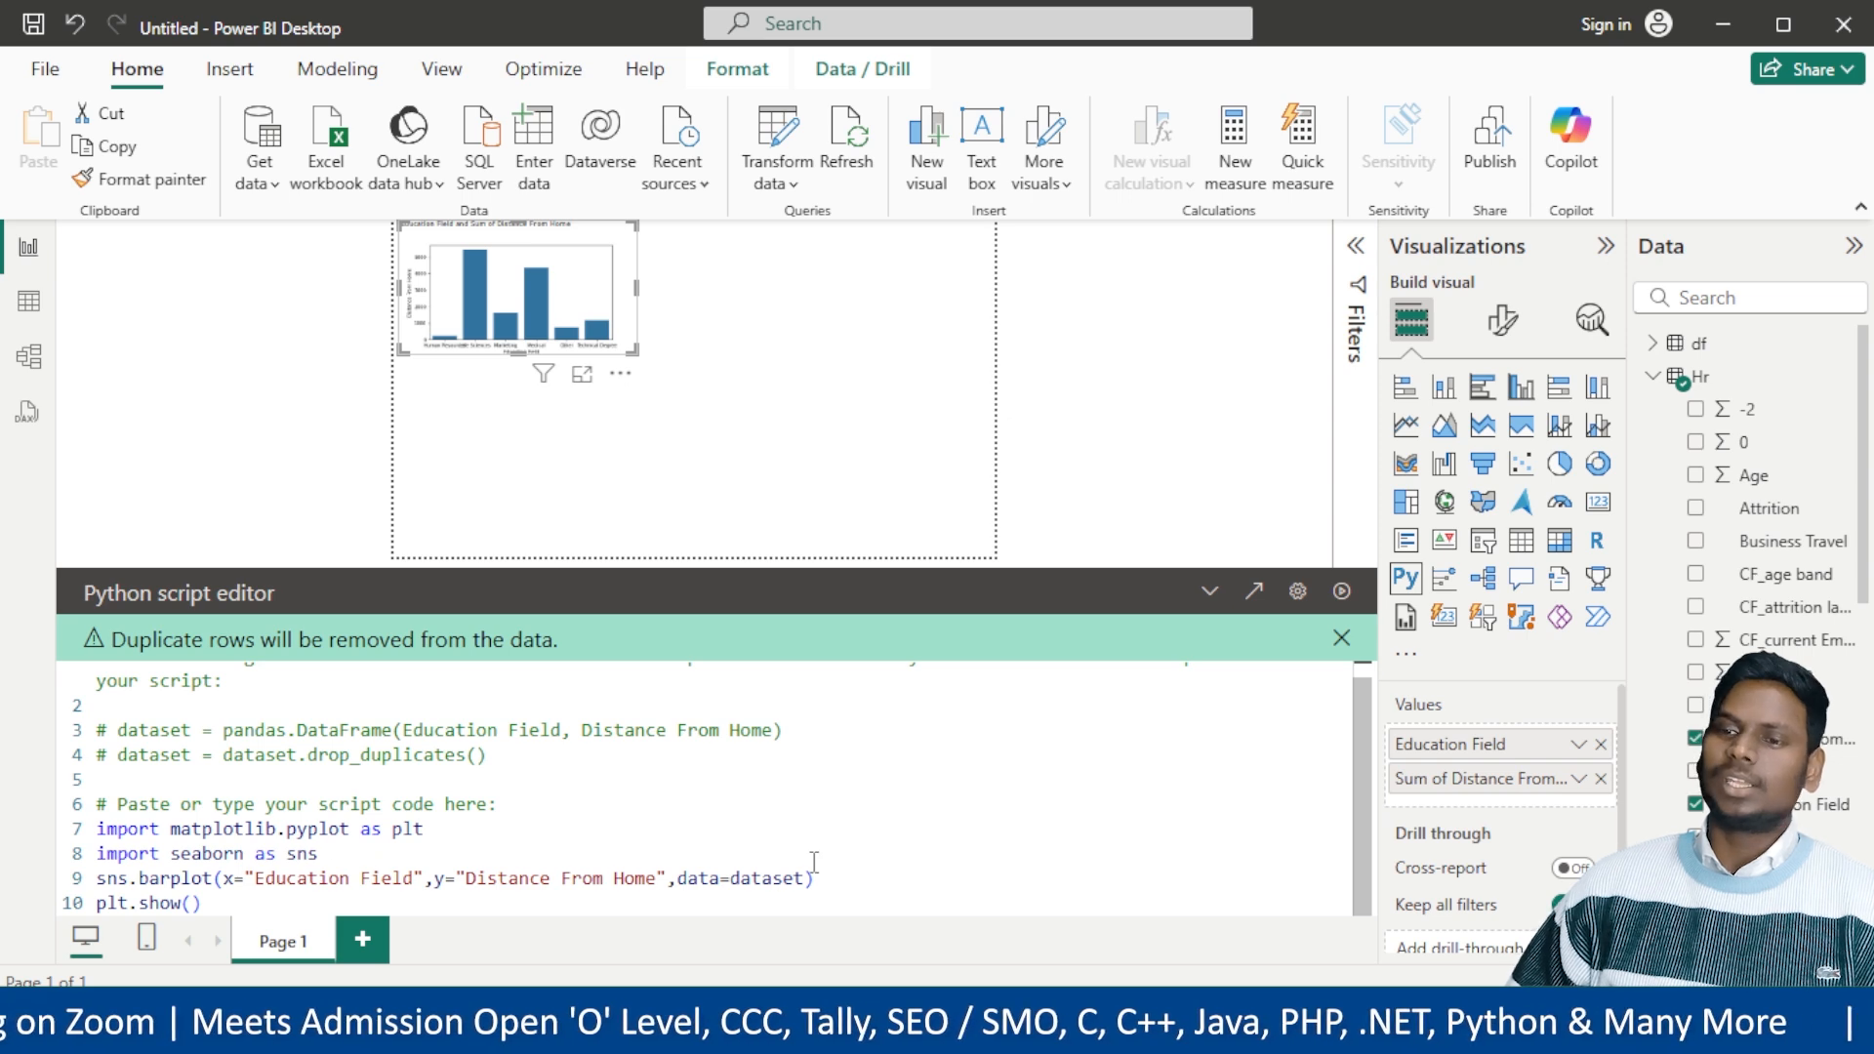
{"action": "left_click", "coordinate": [839, 886]}
{"action": "key", "text": "Return"}
{"action": "type", "text": "plt.xticks"}
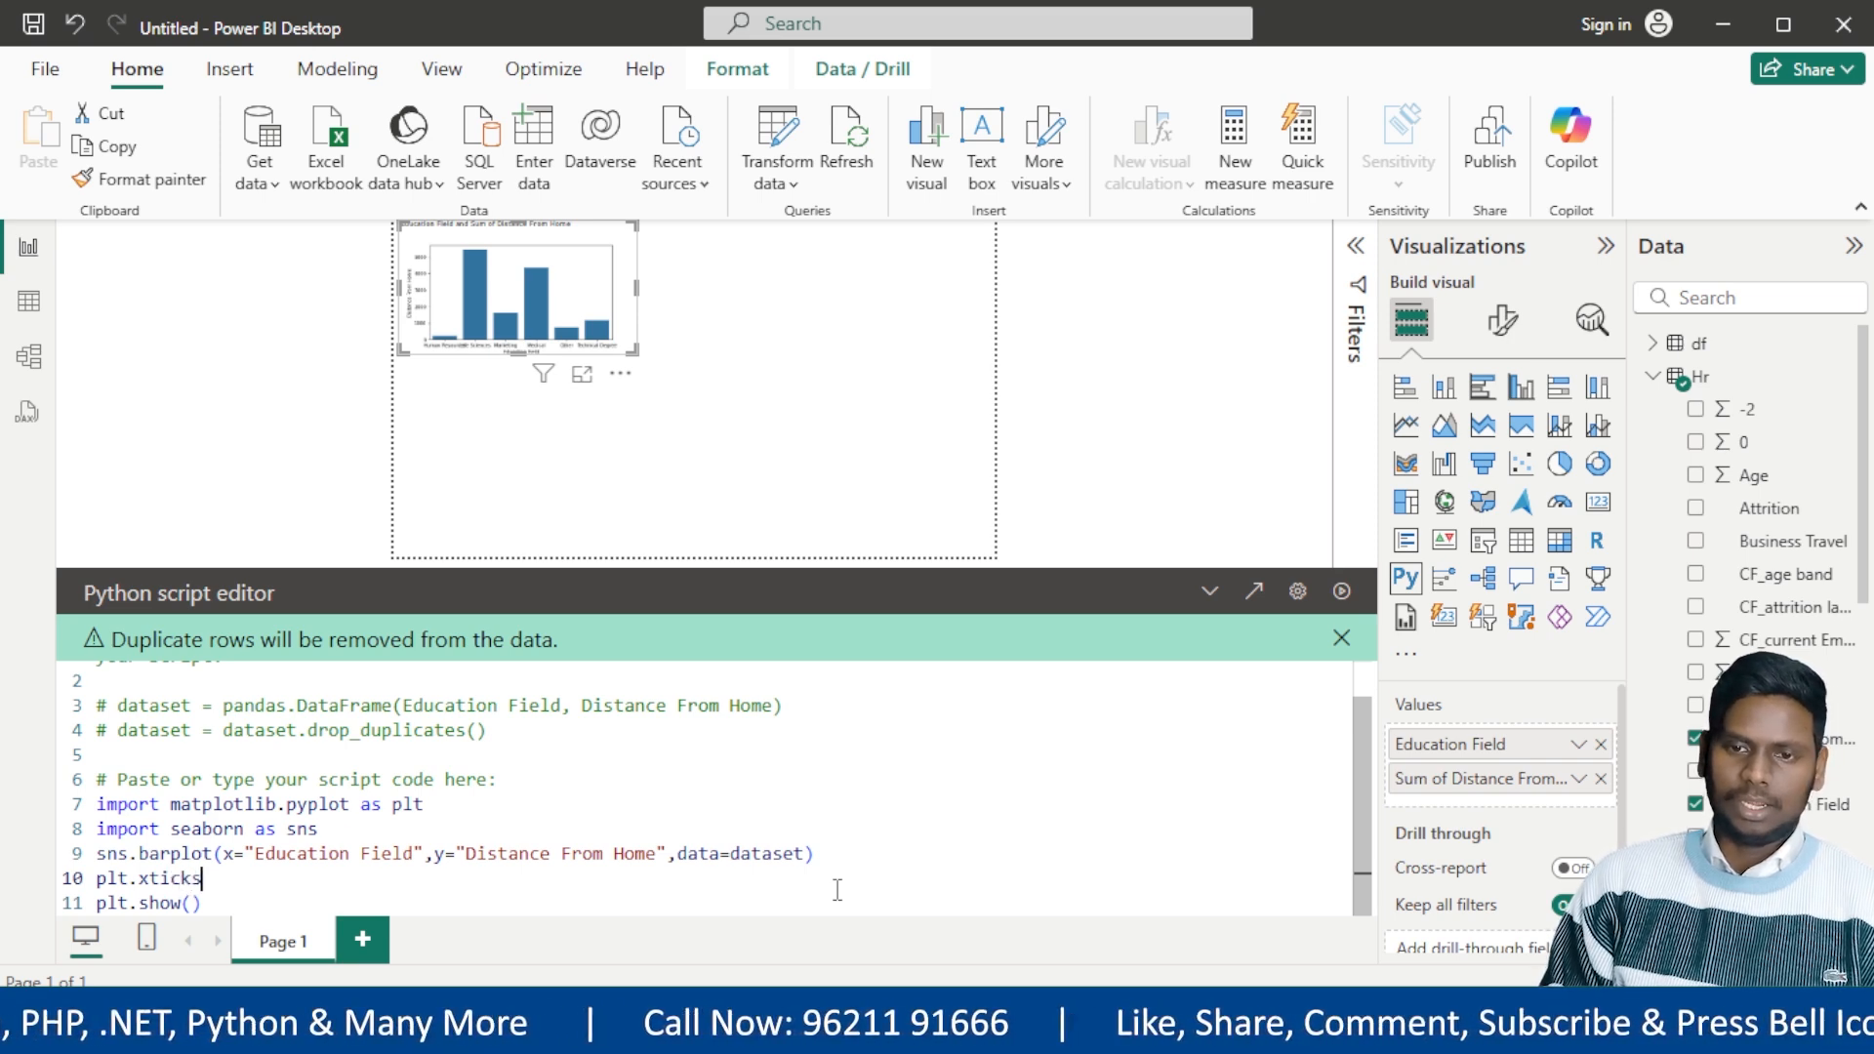
{"action": "type", "text": "(roat"}
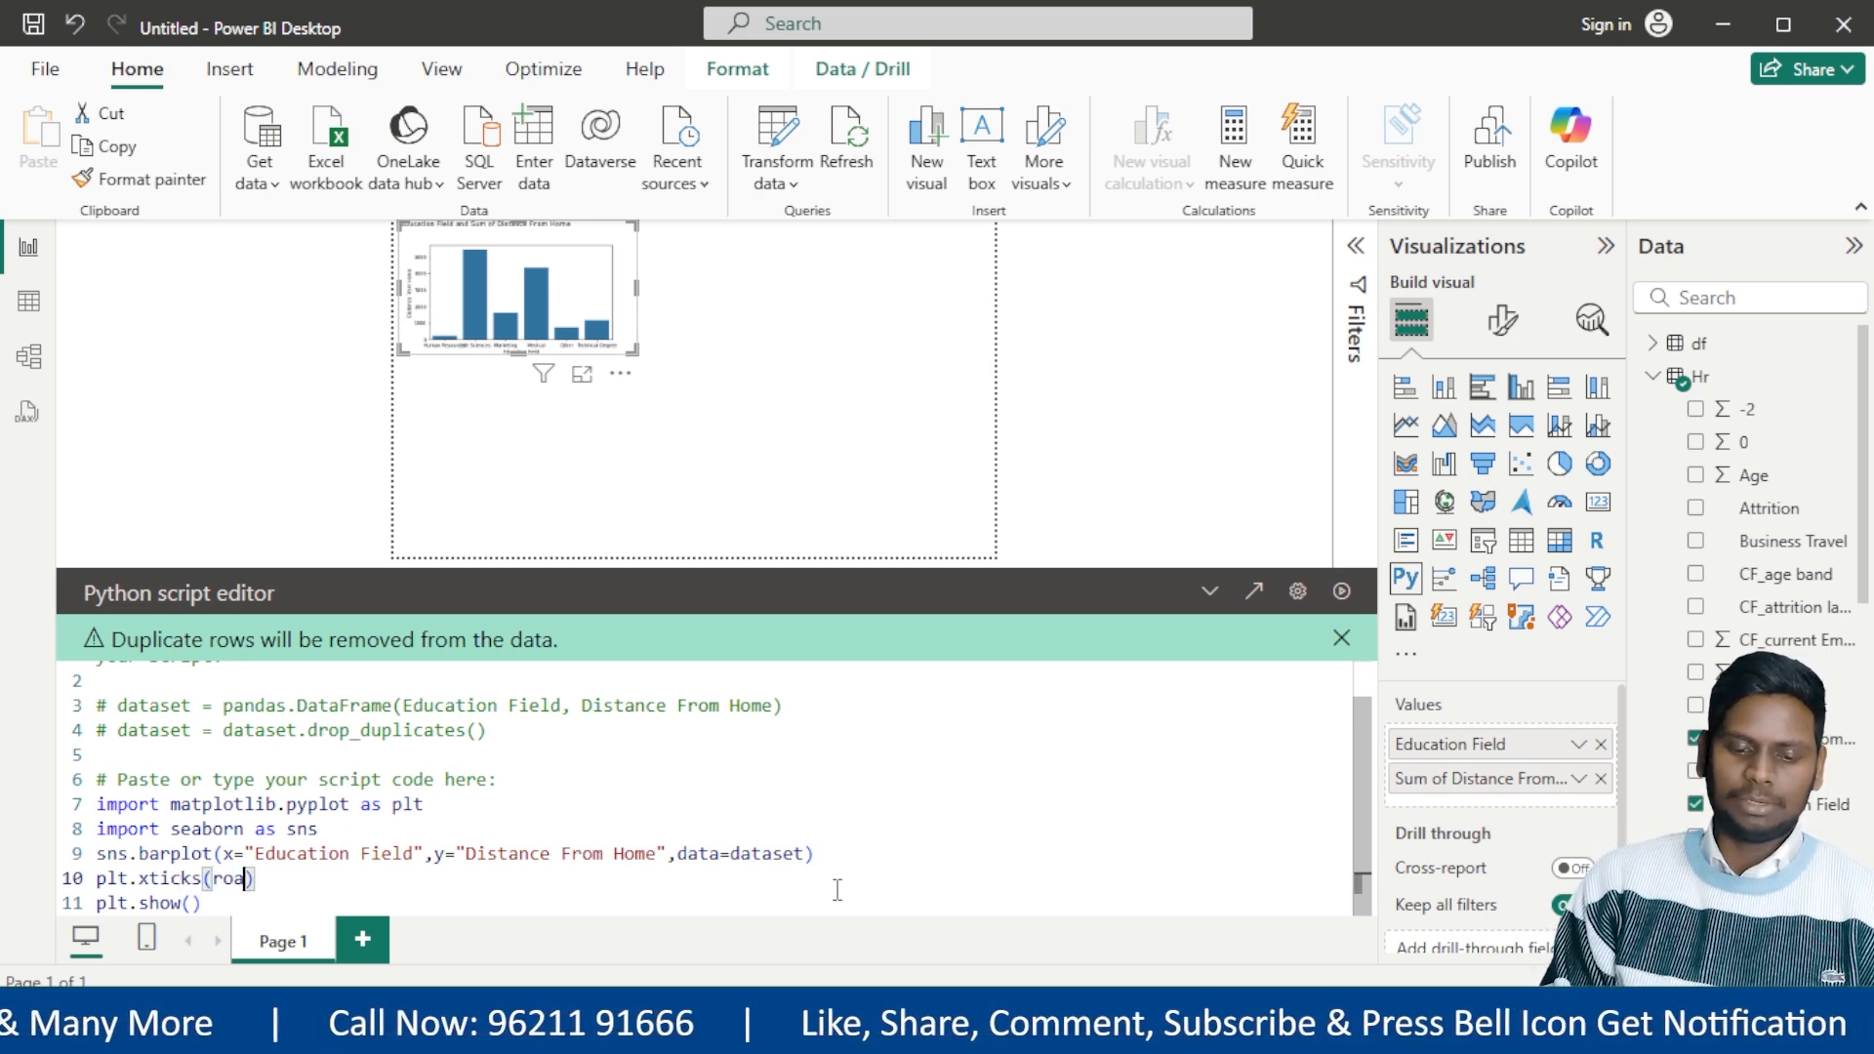
{"action": "type", "text": "ation="}
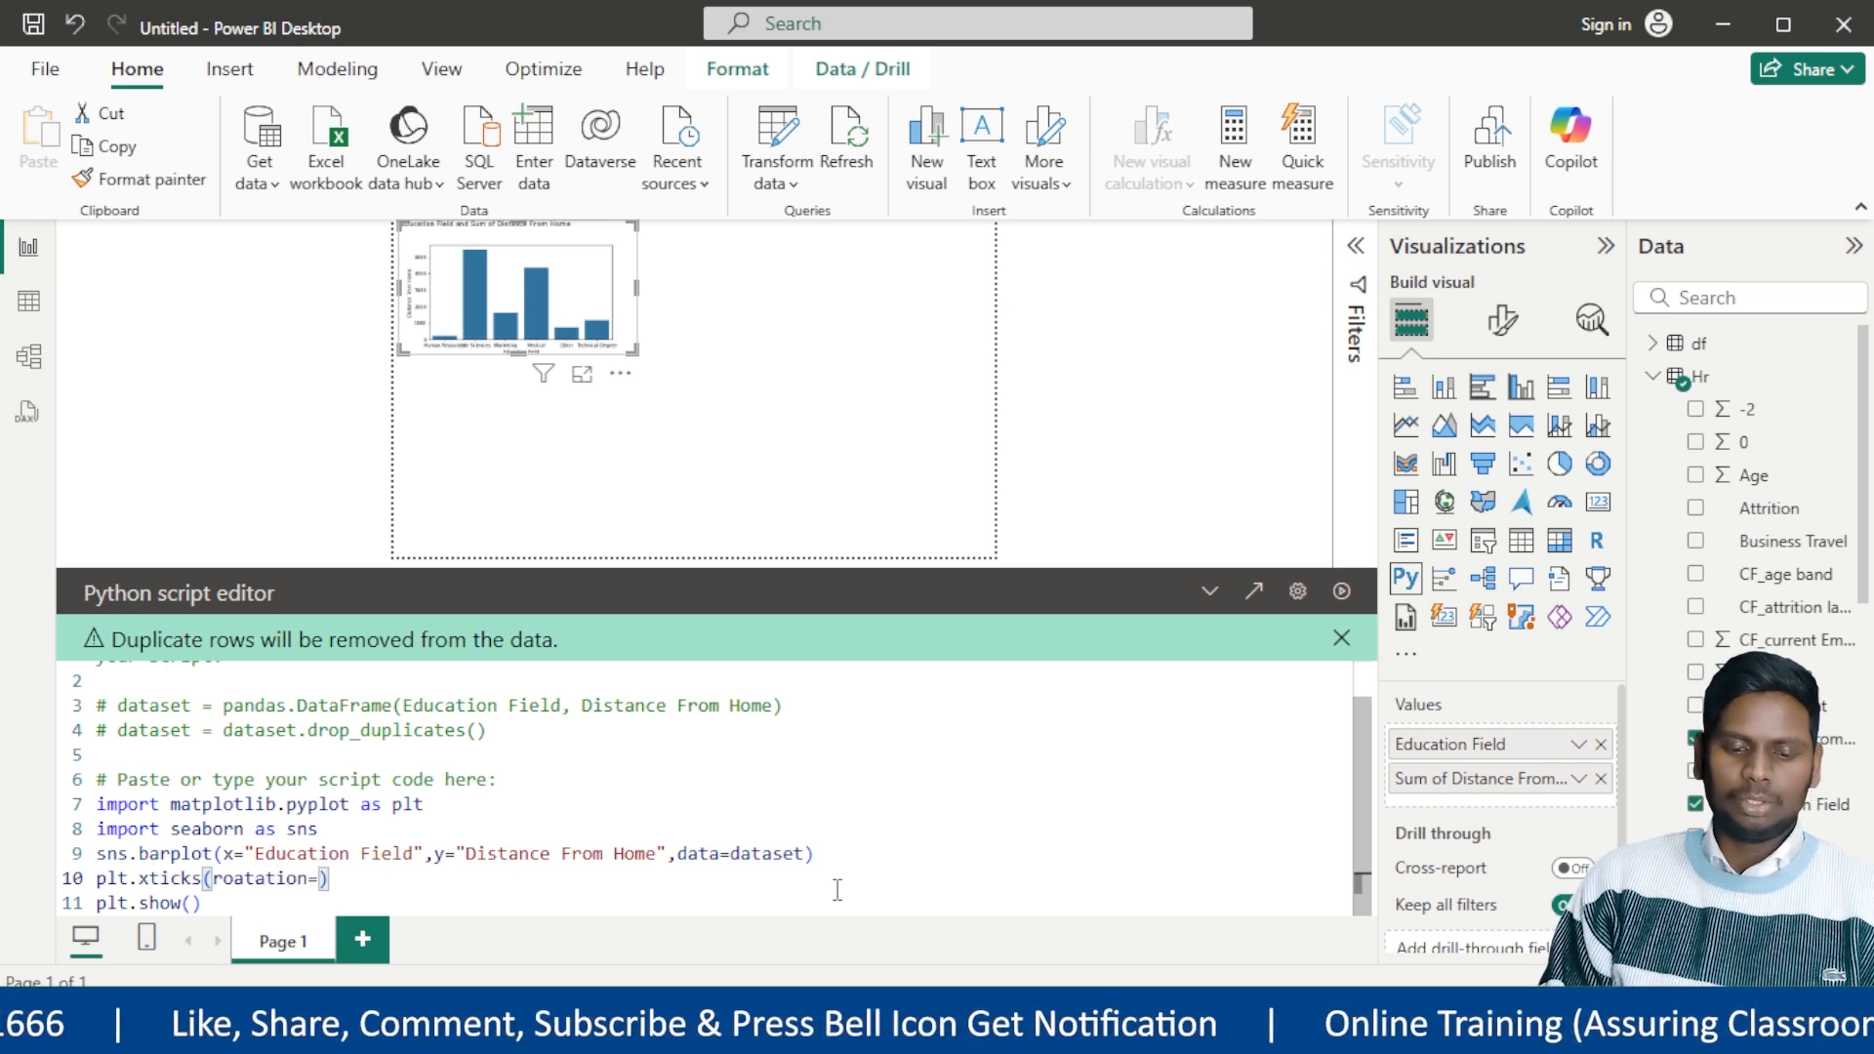
{"action": "type", "text": "45"}
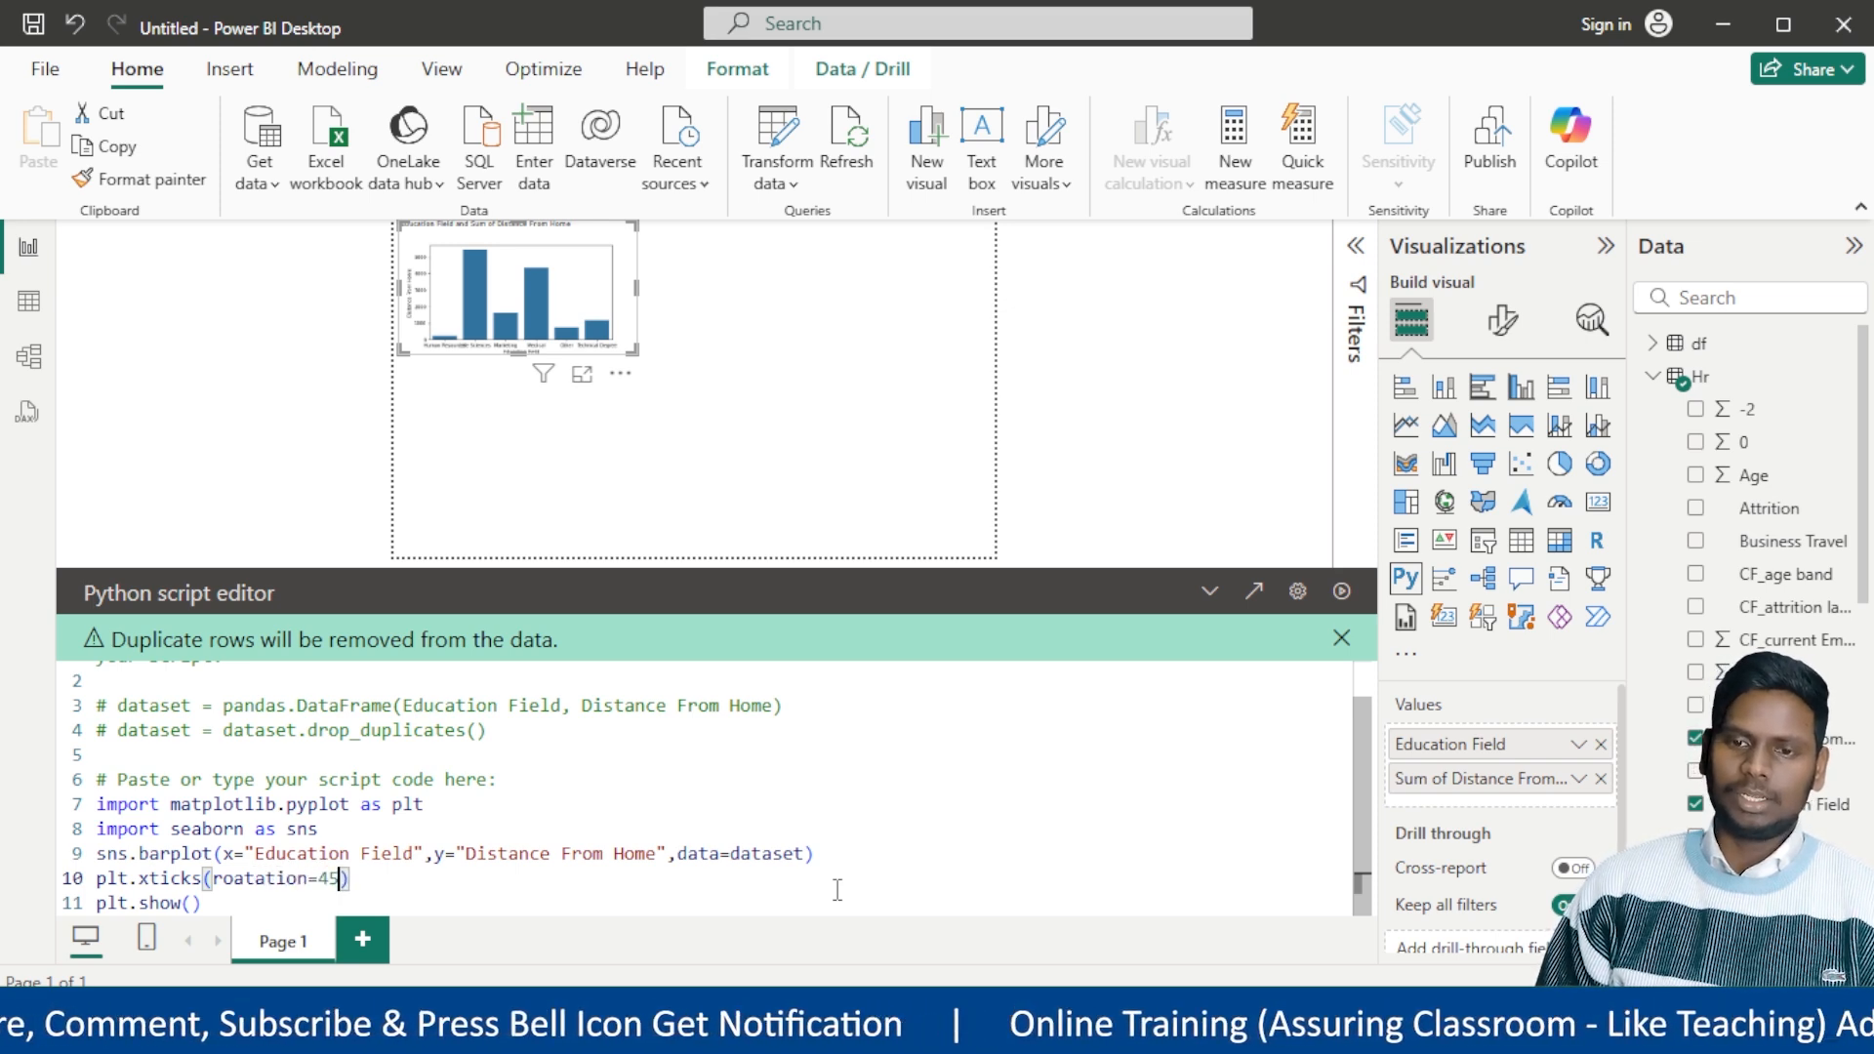
{"action": "type", "text": ",fon"}
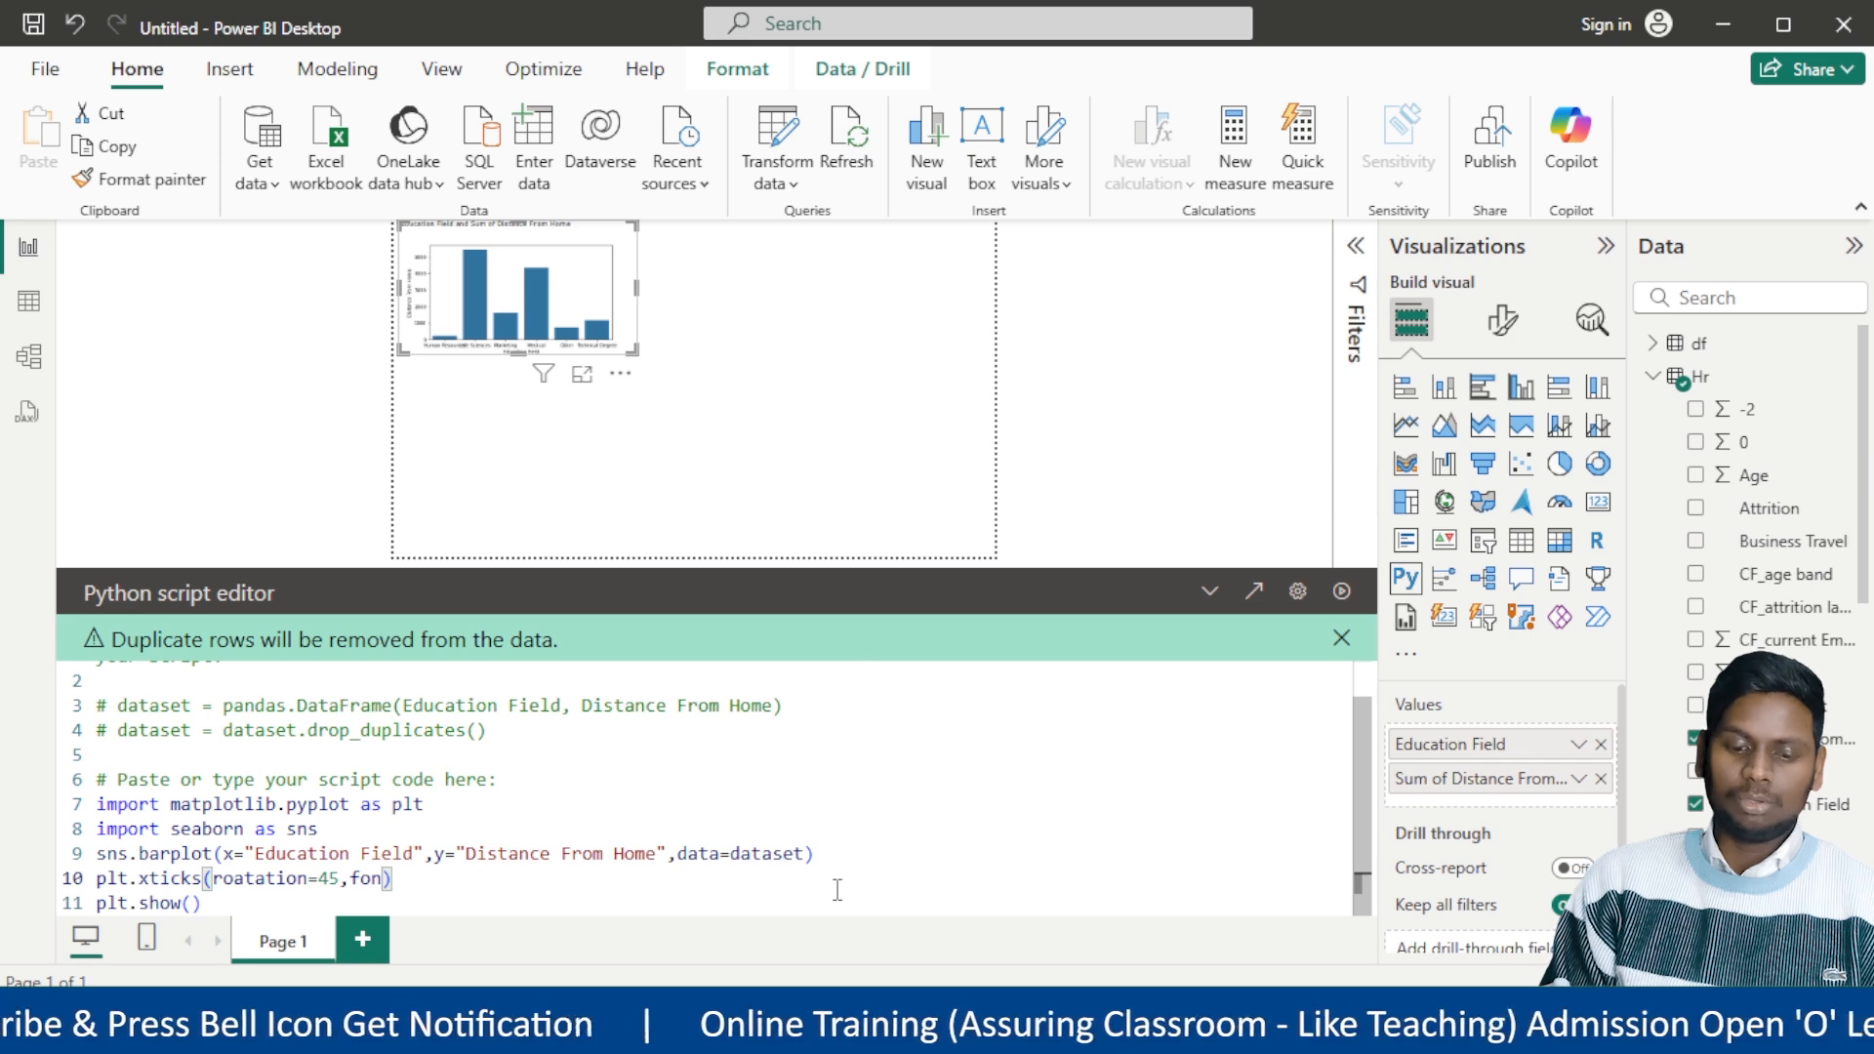
{"action": "type", "text": "t"}
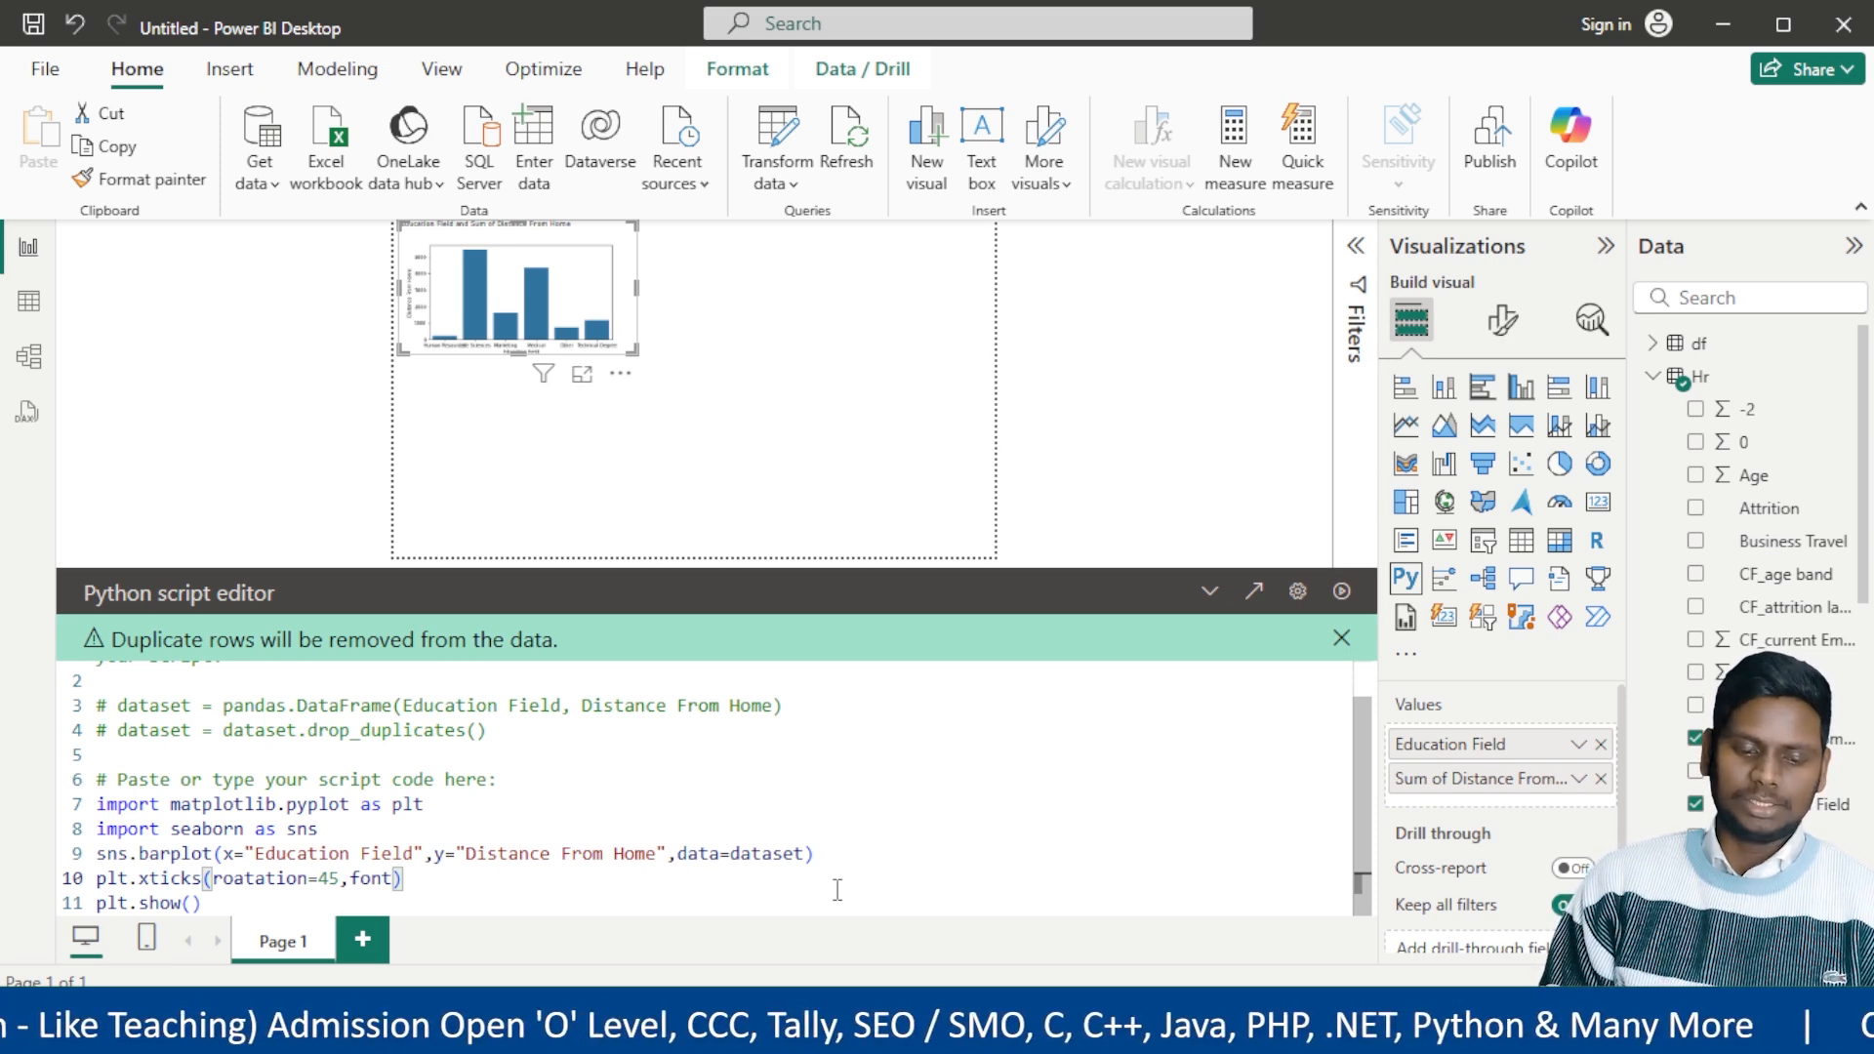
{"action": "type", "text": "size"}
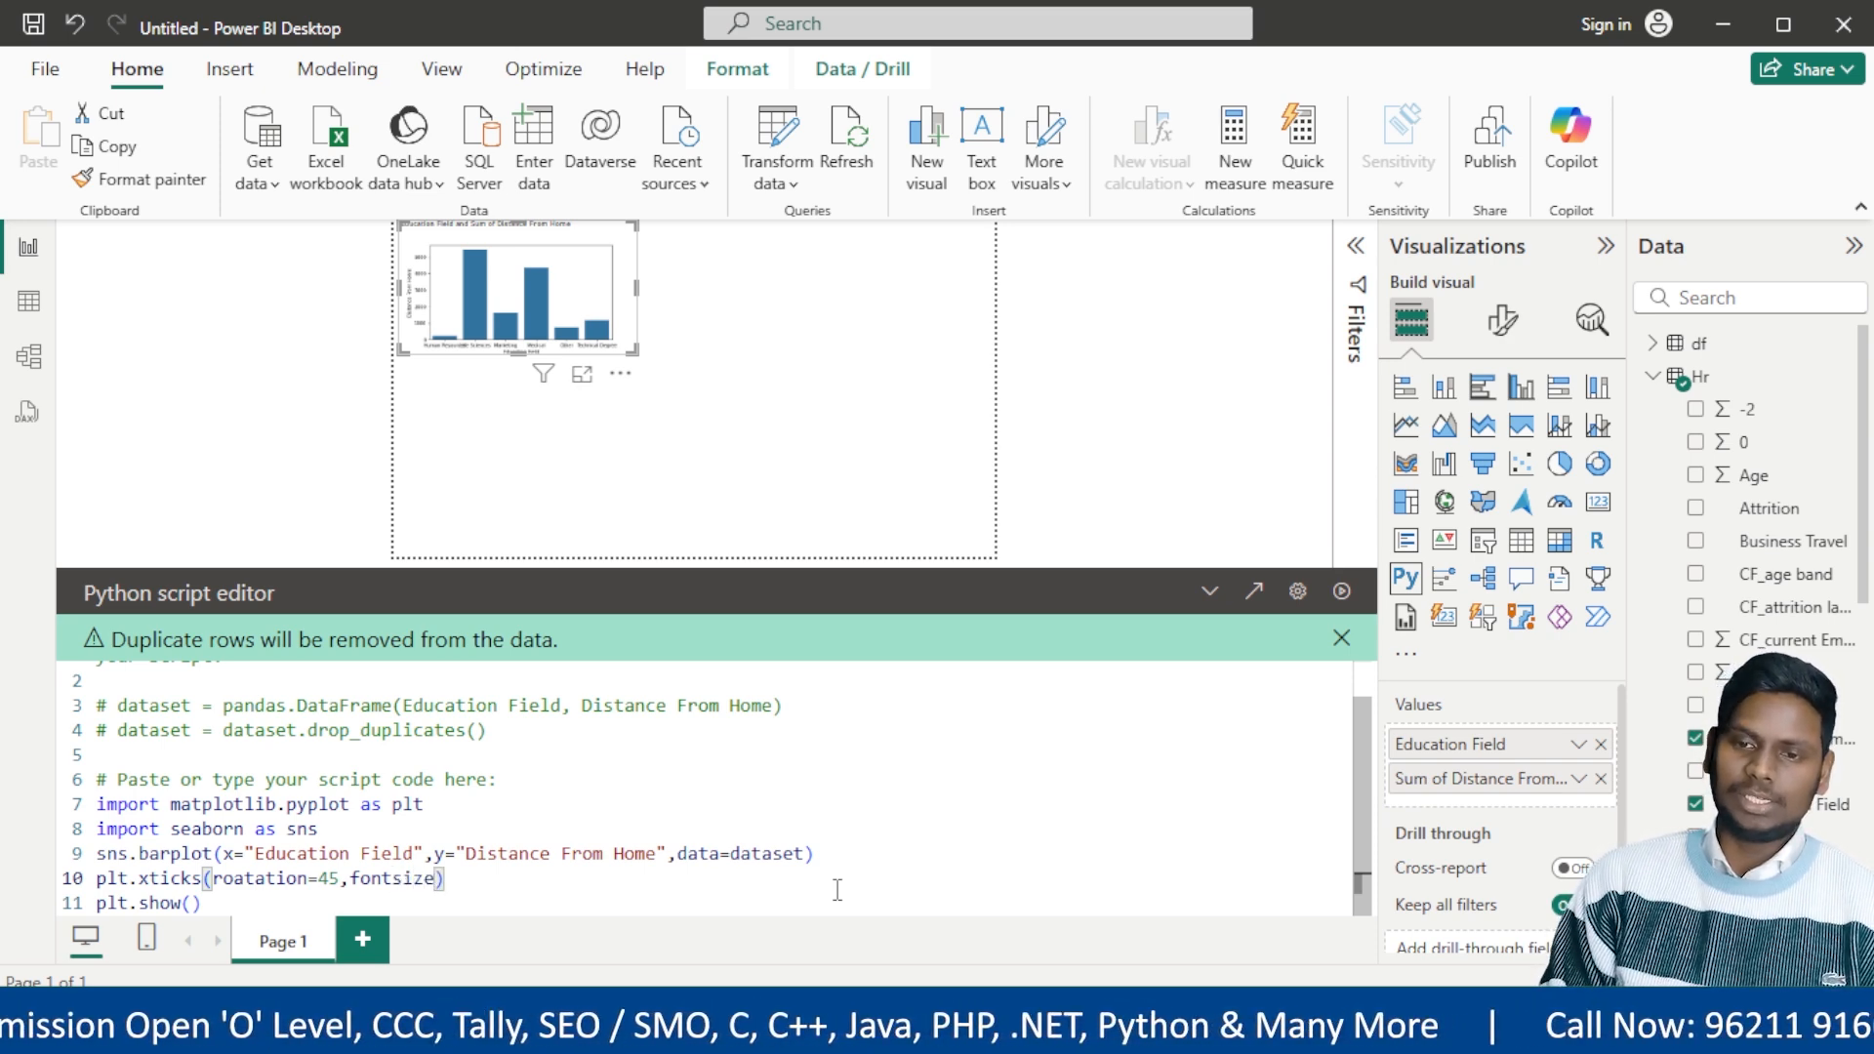
{"action": "type", "text": "=25"}
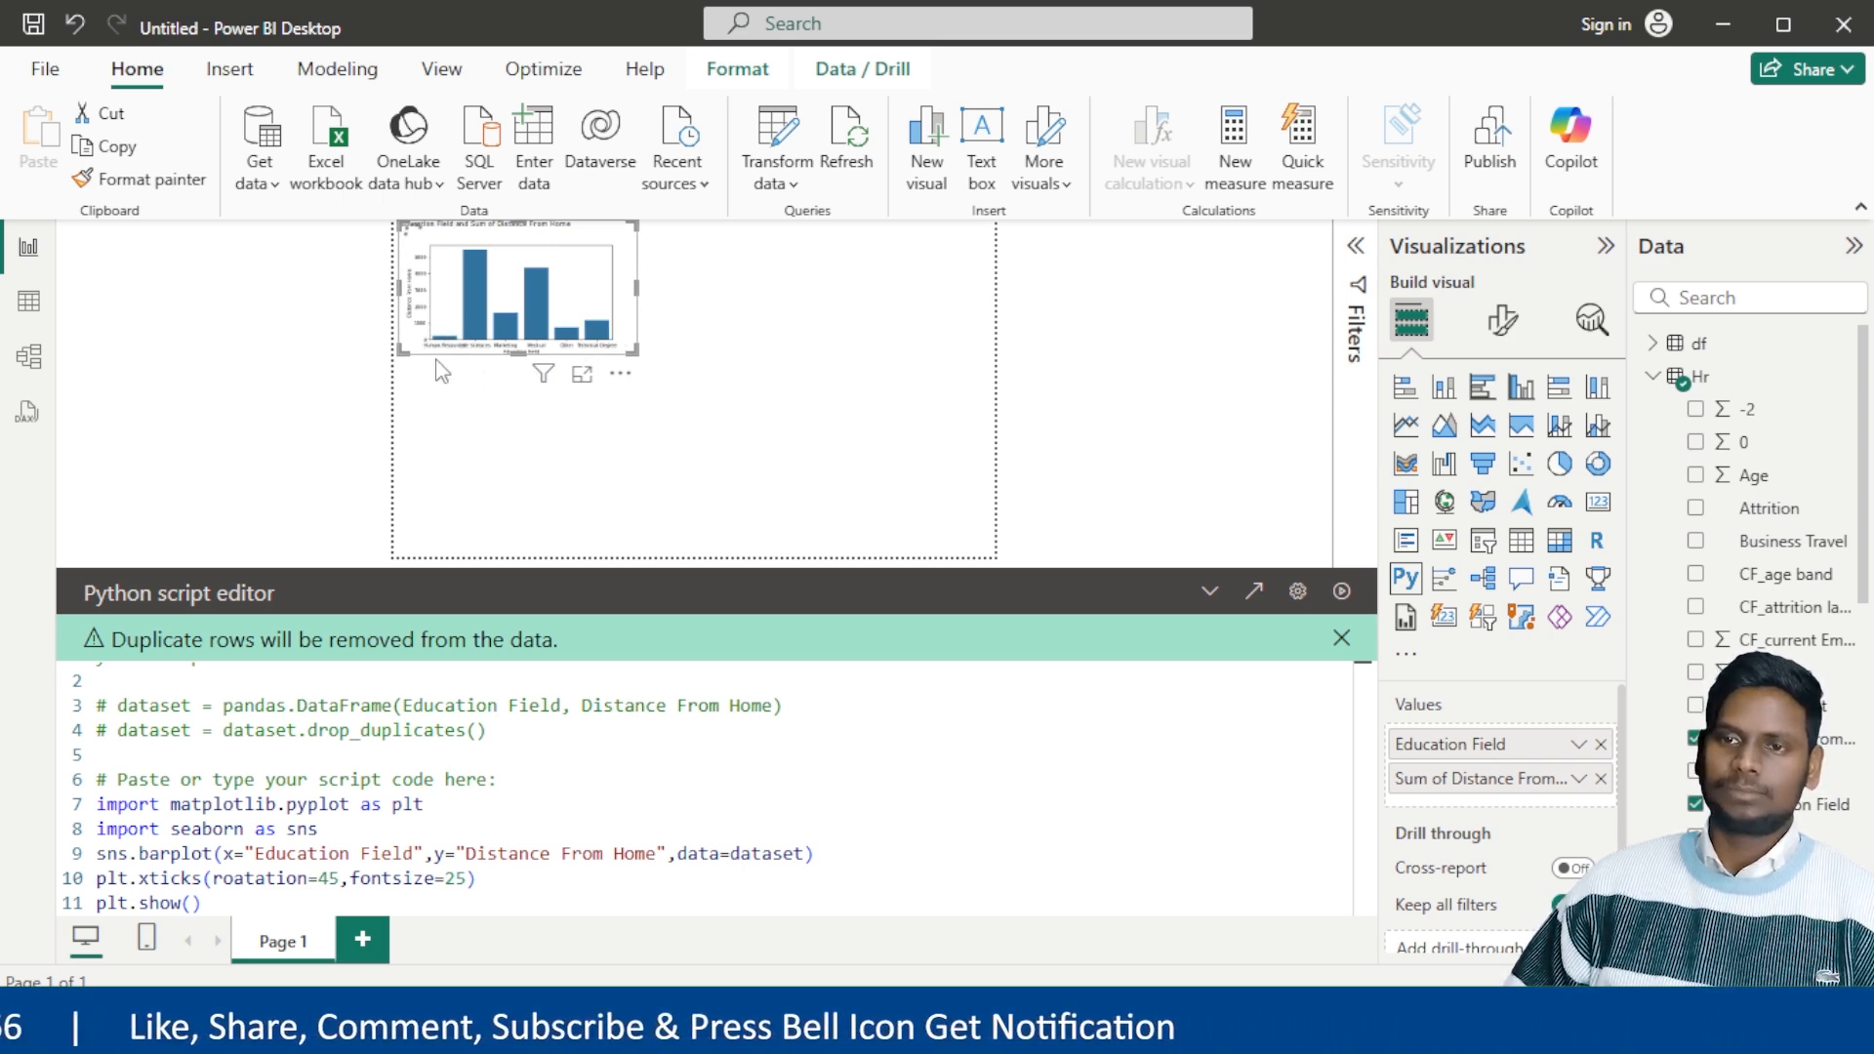
Check the visual's error details for the cause of the failed xticks script, and dismiss them.
{"action": "left_click", "coordinate": [1210, 591]}
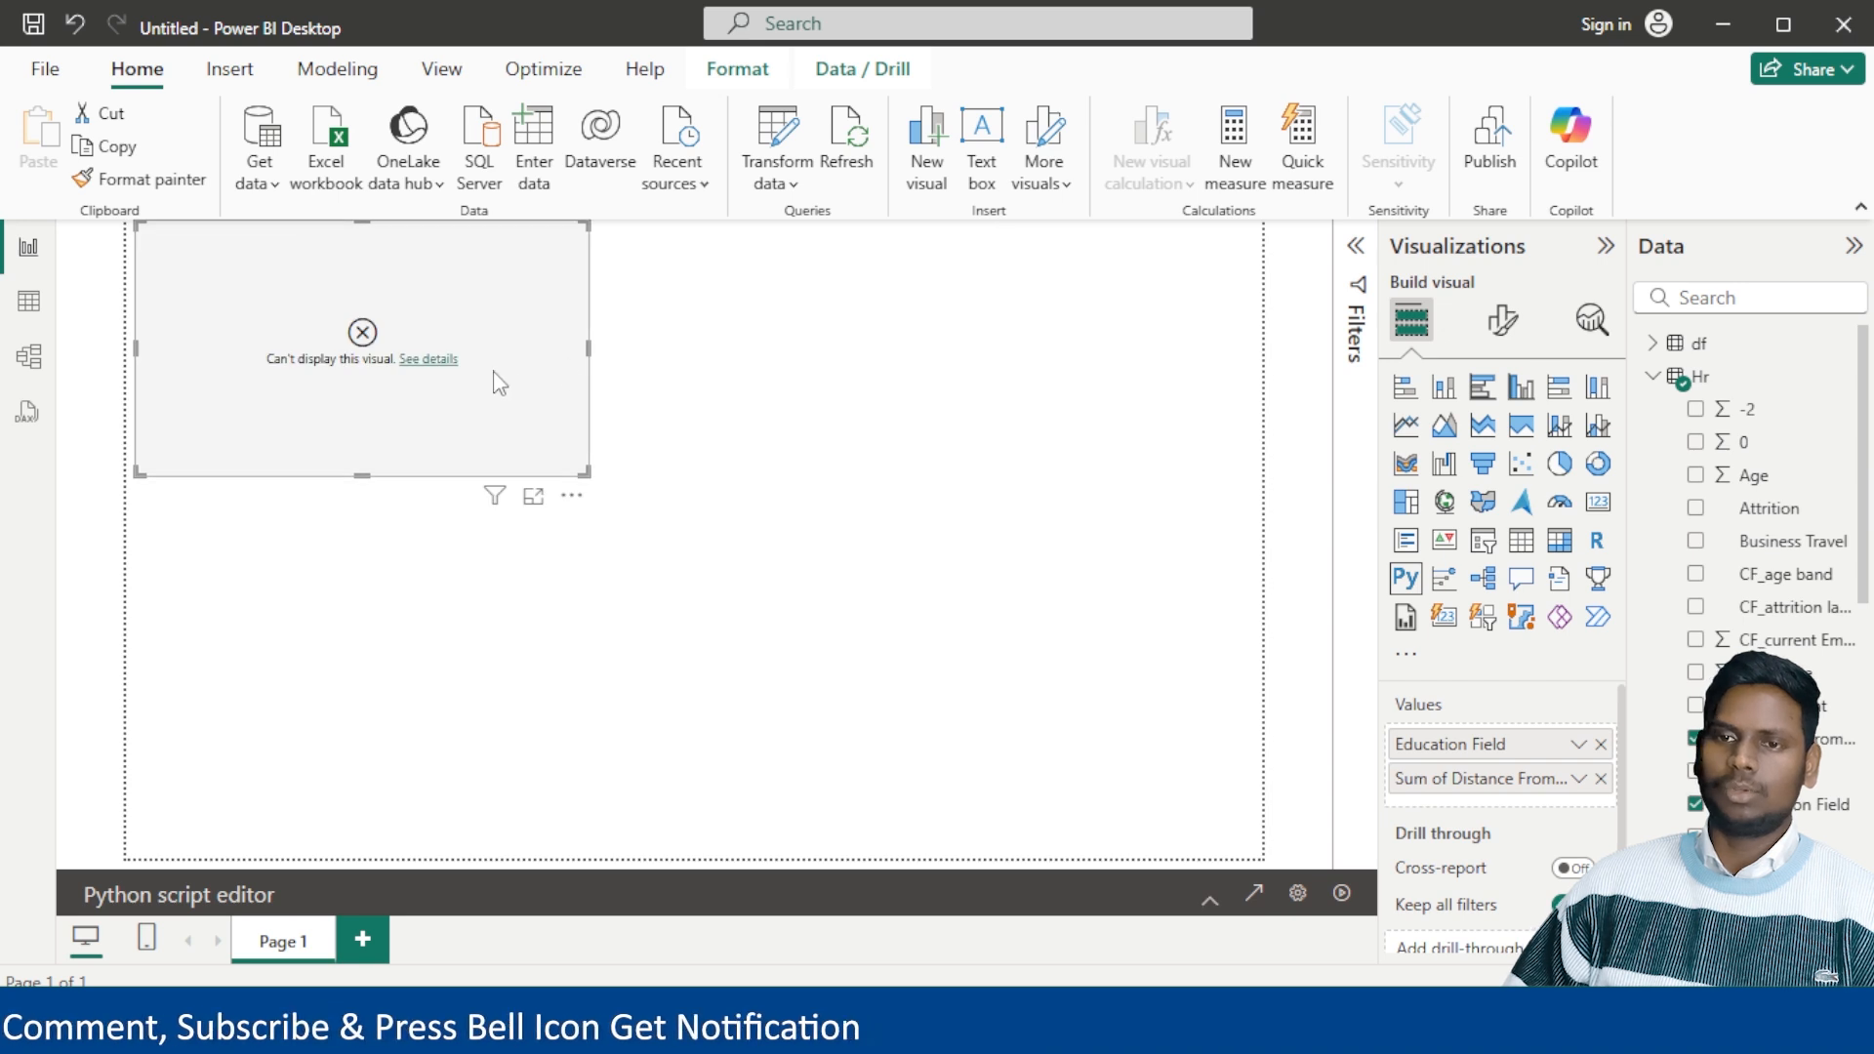
{"action": "left_click", "coordinate": [435, 360]}
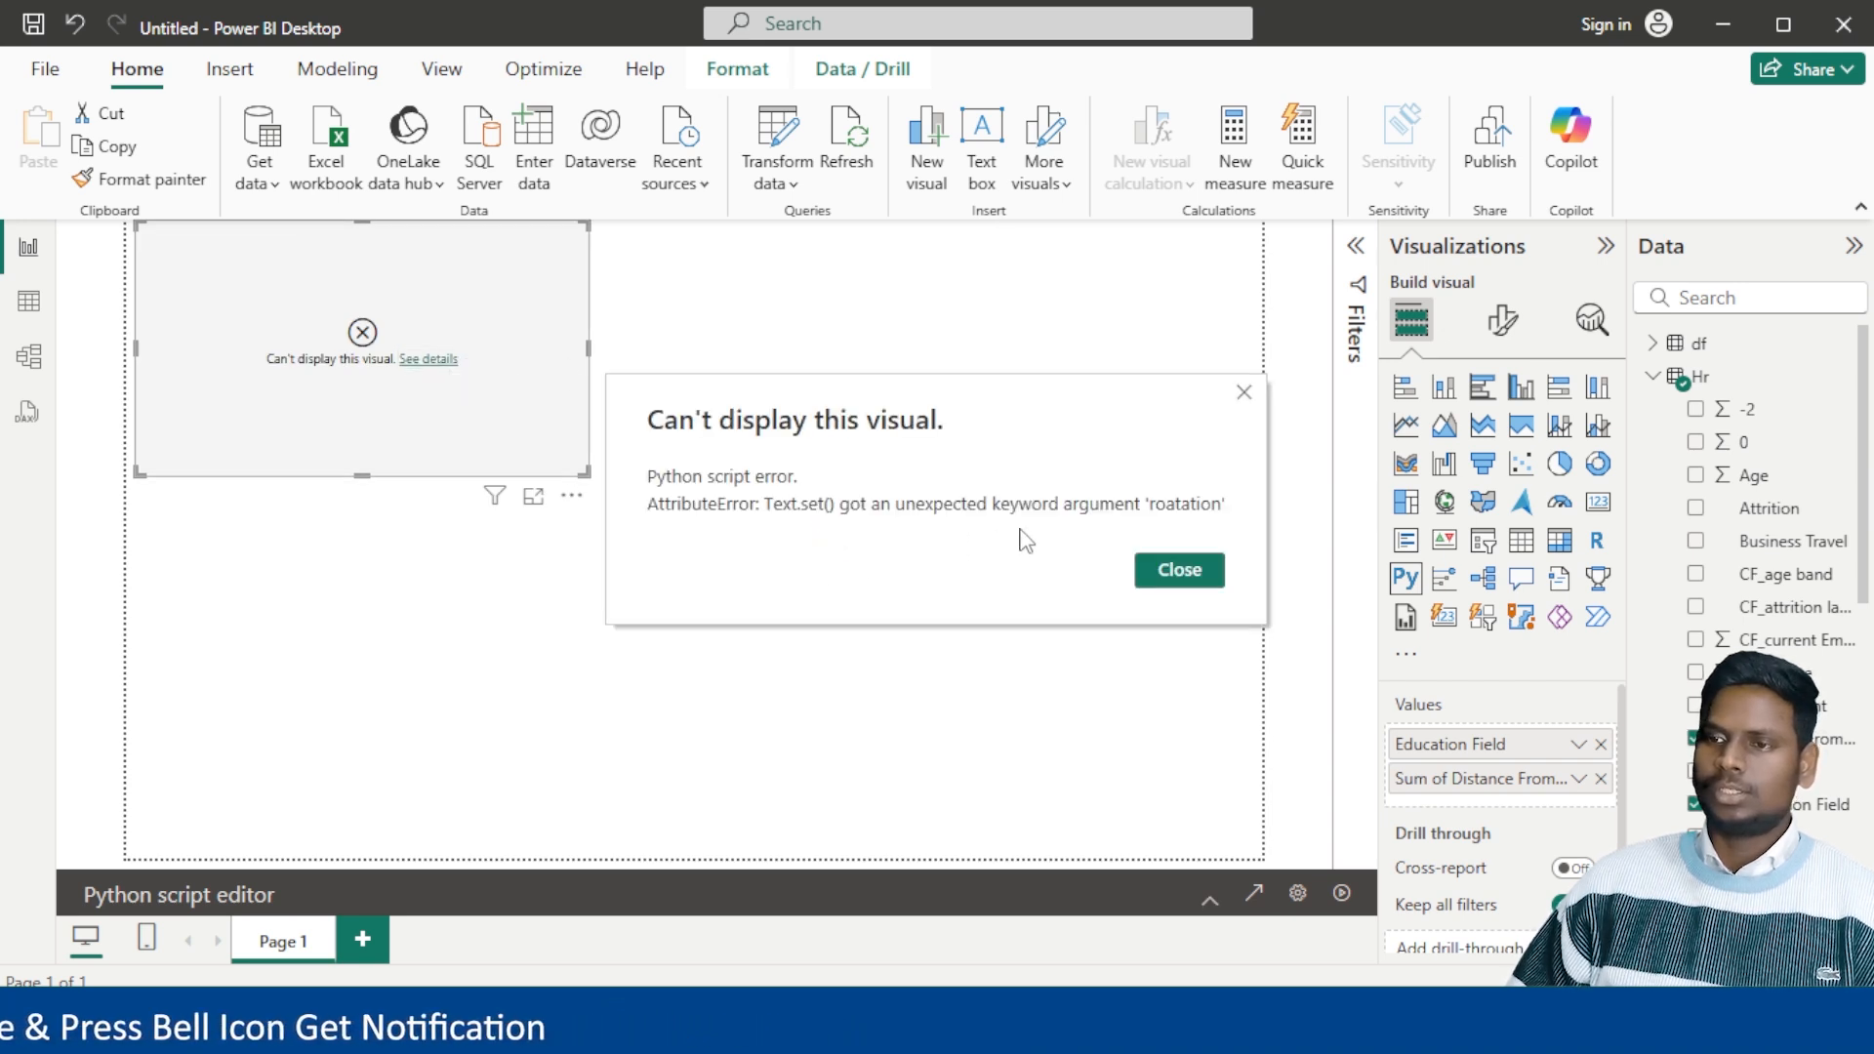
{"action": "left_click", "coordinate": [1246, 394]}
Correct the misspelled xticks argument to rotation and rerun the script to view the chart with angled labels.
{"action": "left_click", "coordinate": [1210, 899]}
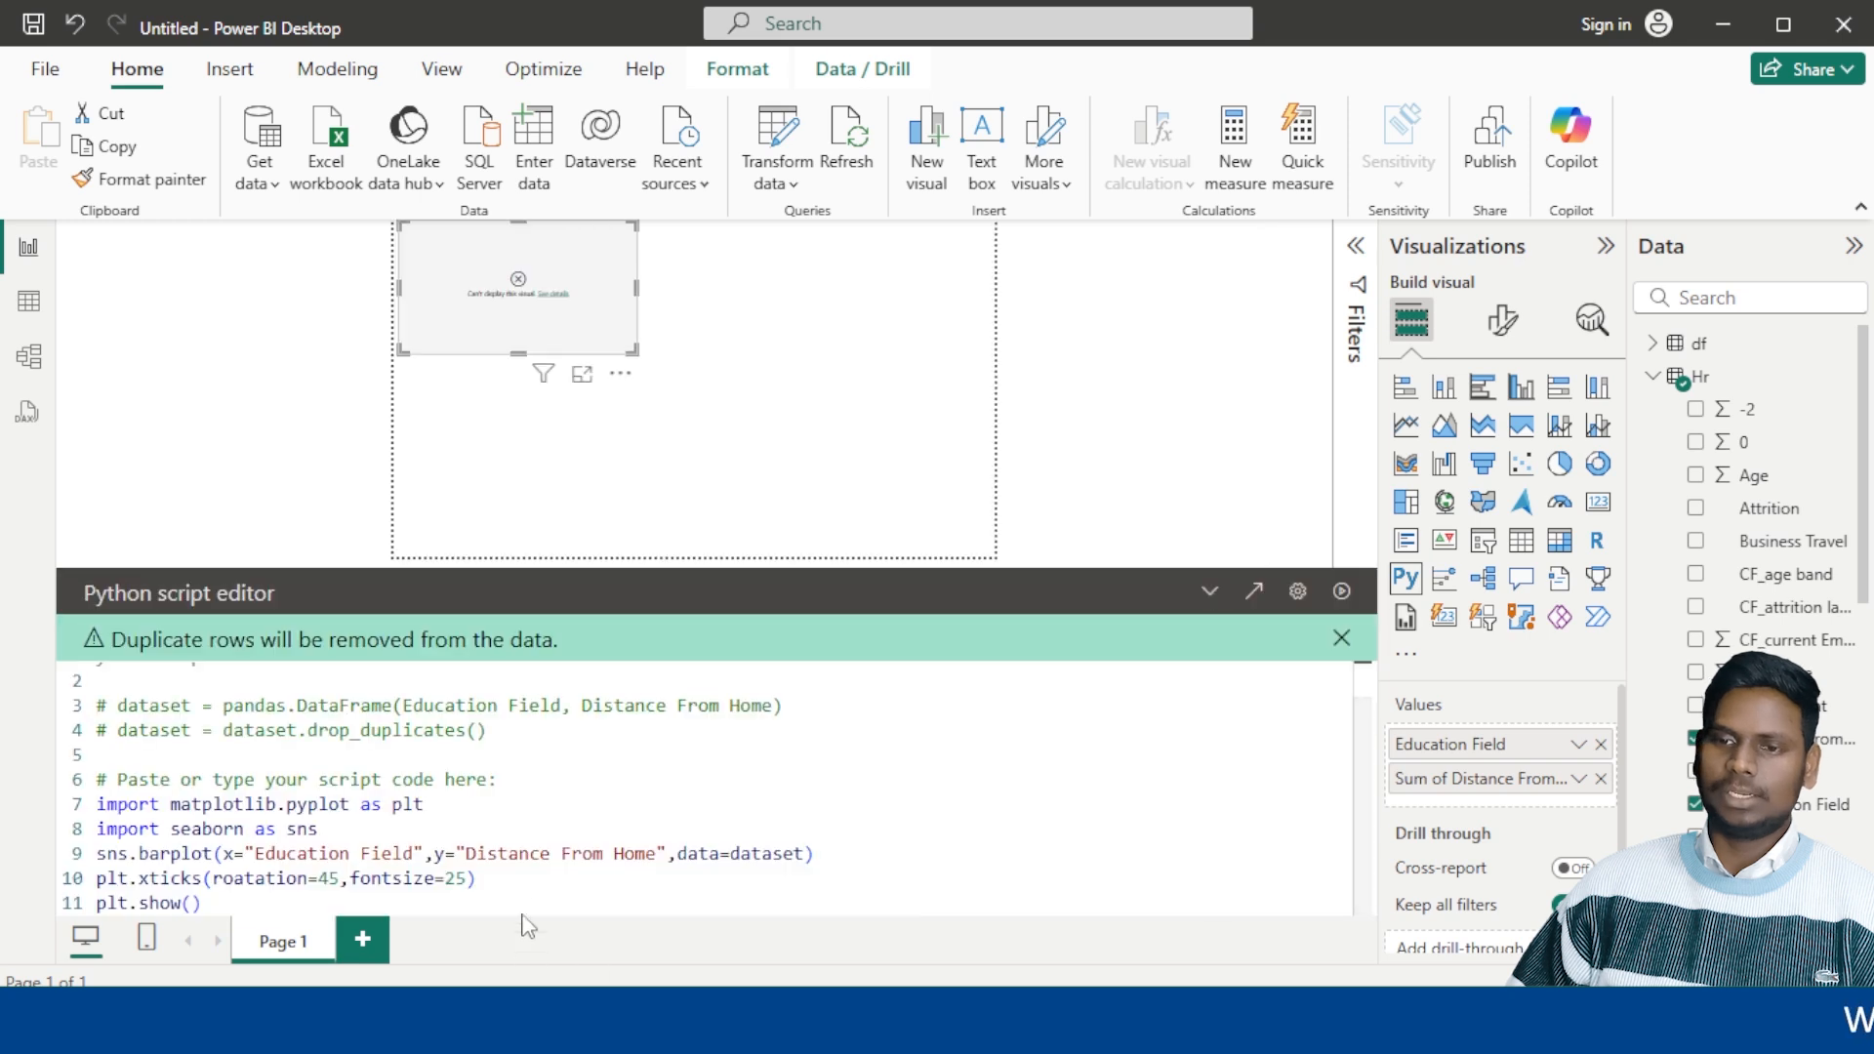
{"action": "left_click", "coordinate": [245, 888]}
{"action": "key", "text": "BackSpace"}
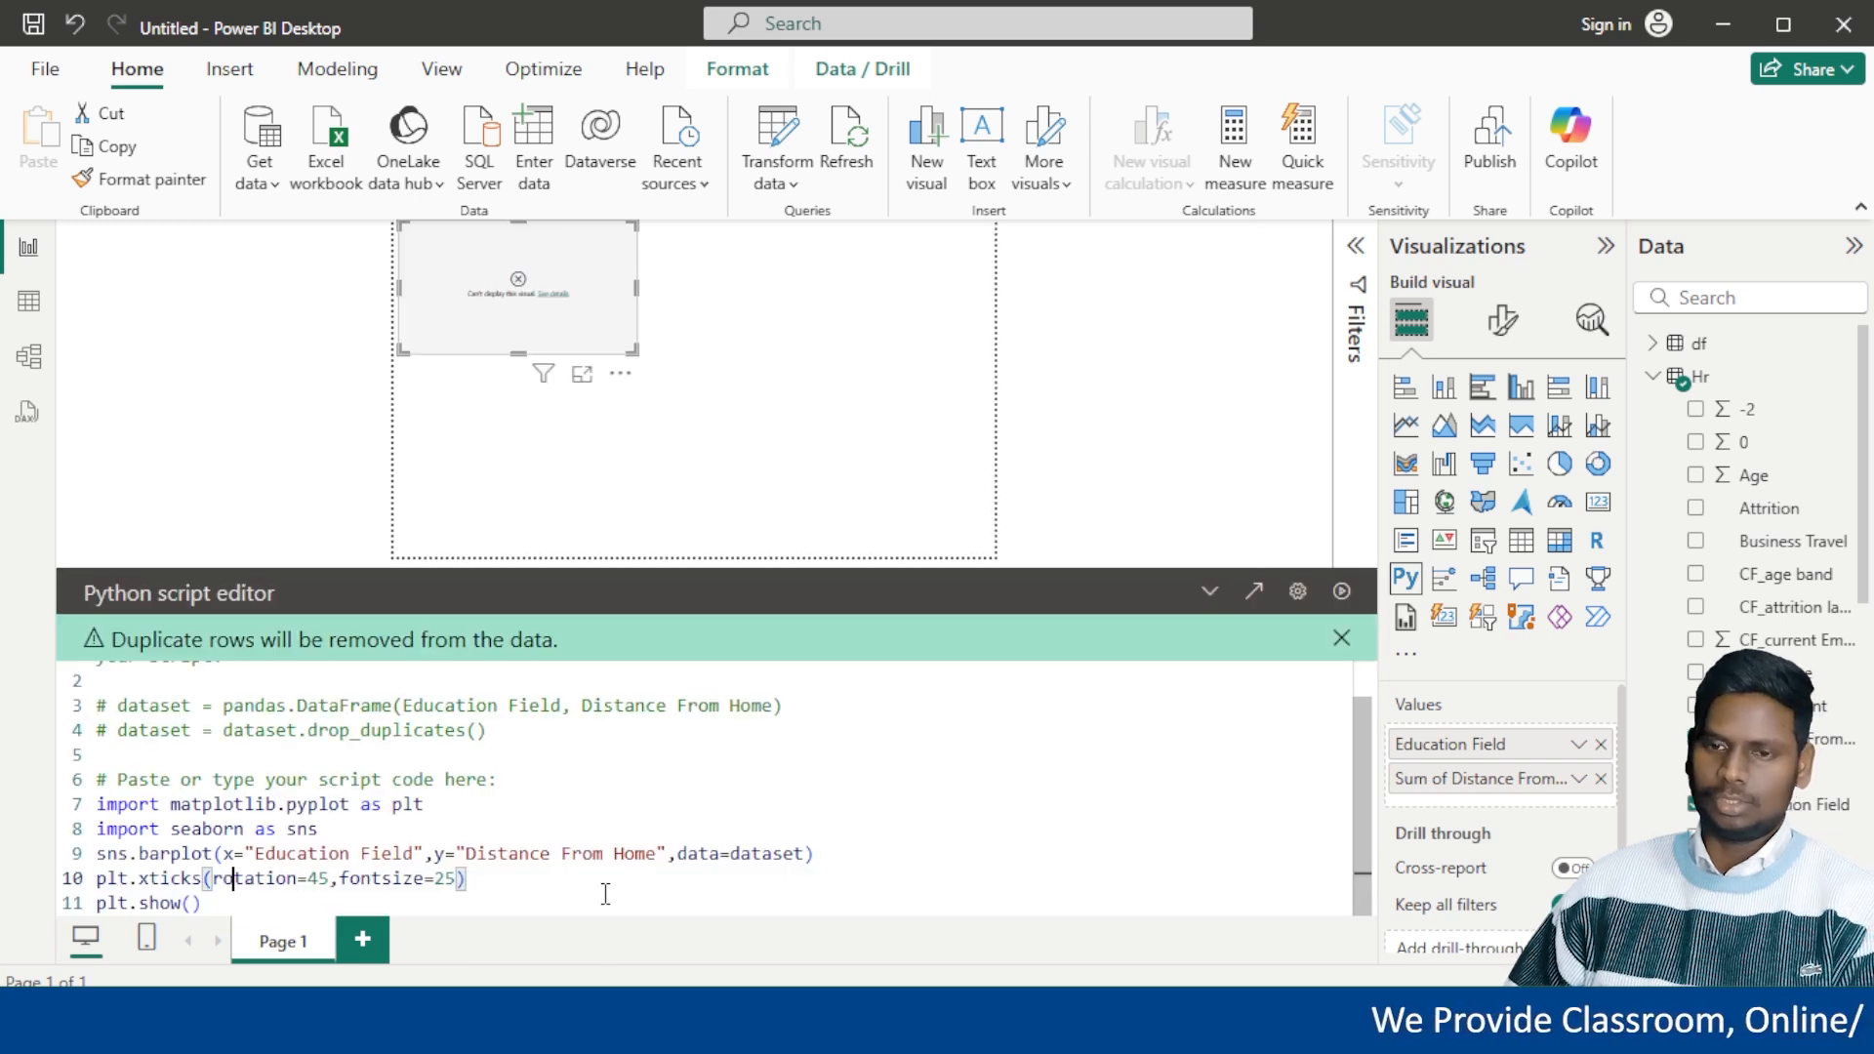
{"action": "left_click", "coordinate": [1343, 592]}
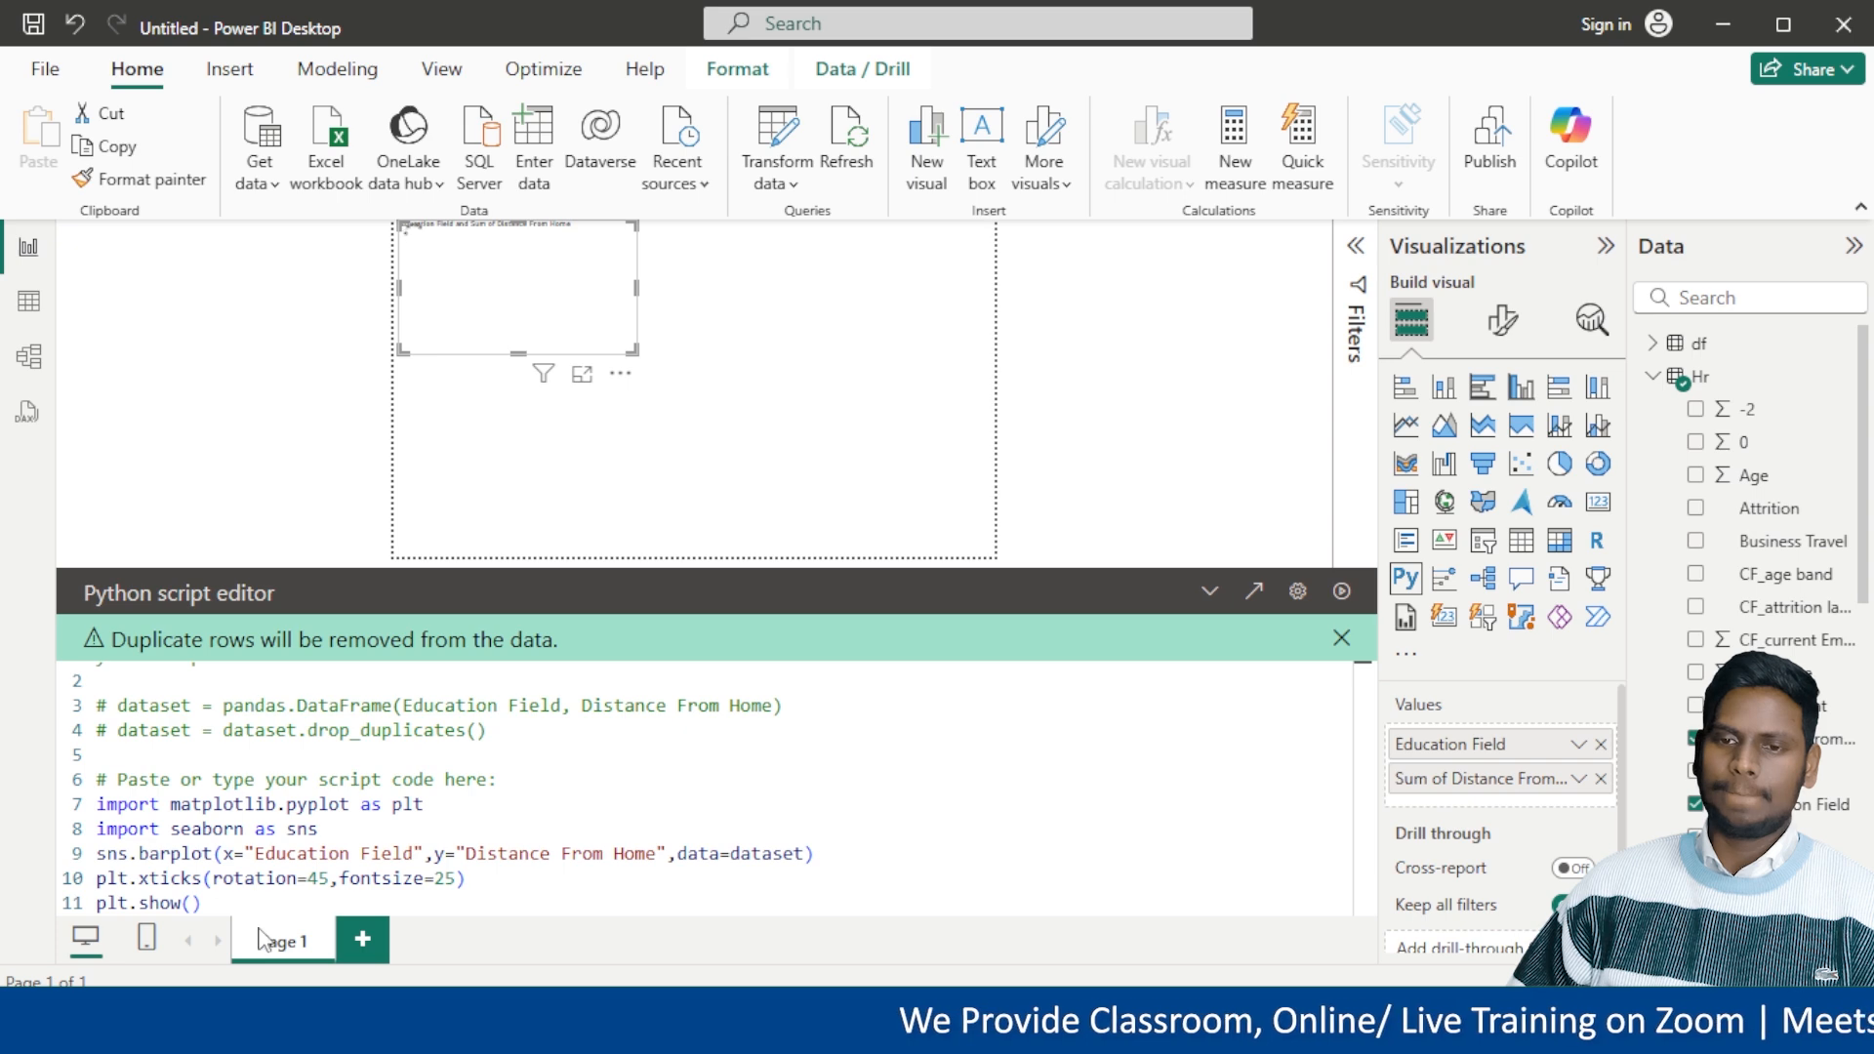
{"action": "left_click", "coordinate": [1210, 590]}
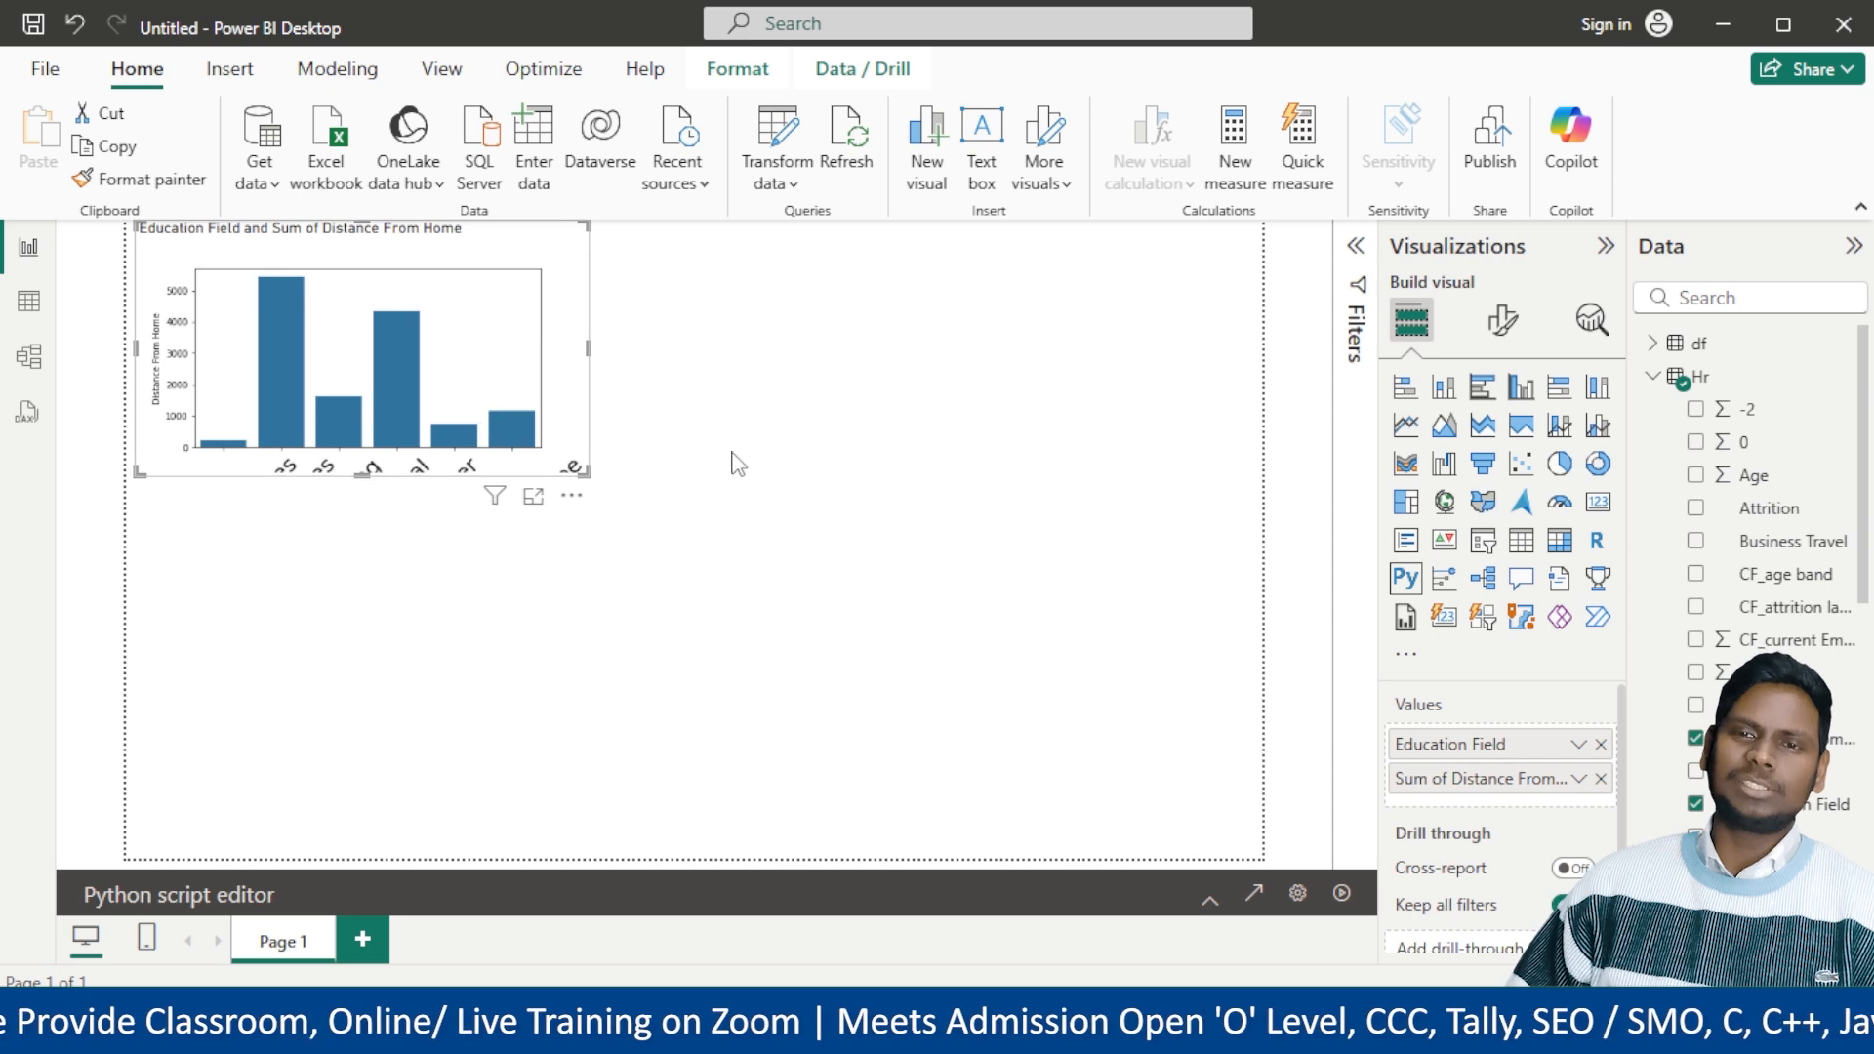
Insert a new empty line in the script between the seaborn import and the barplot call.
{"action": "left_click", "coordinate": [1209, 899]}
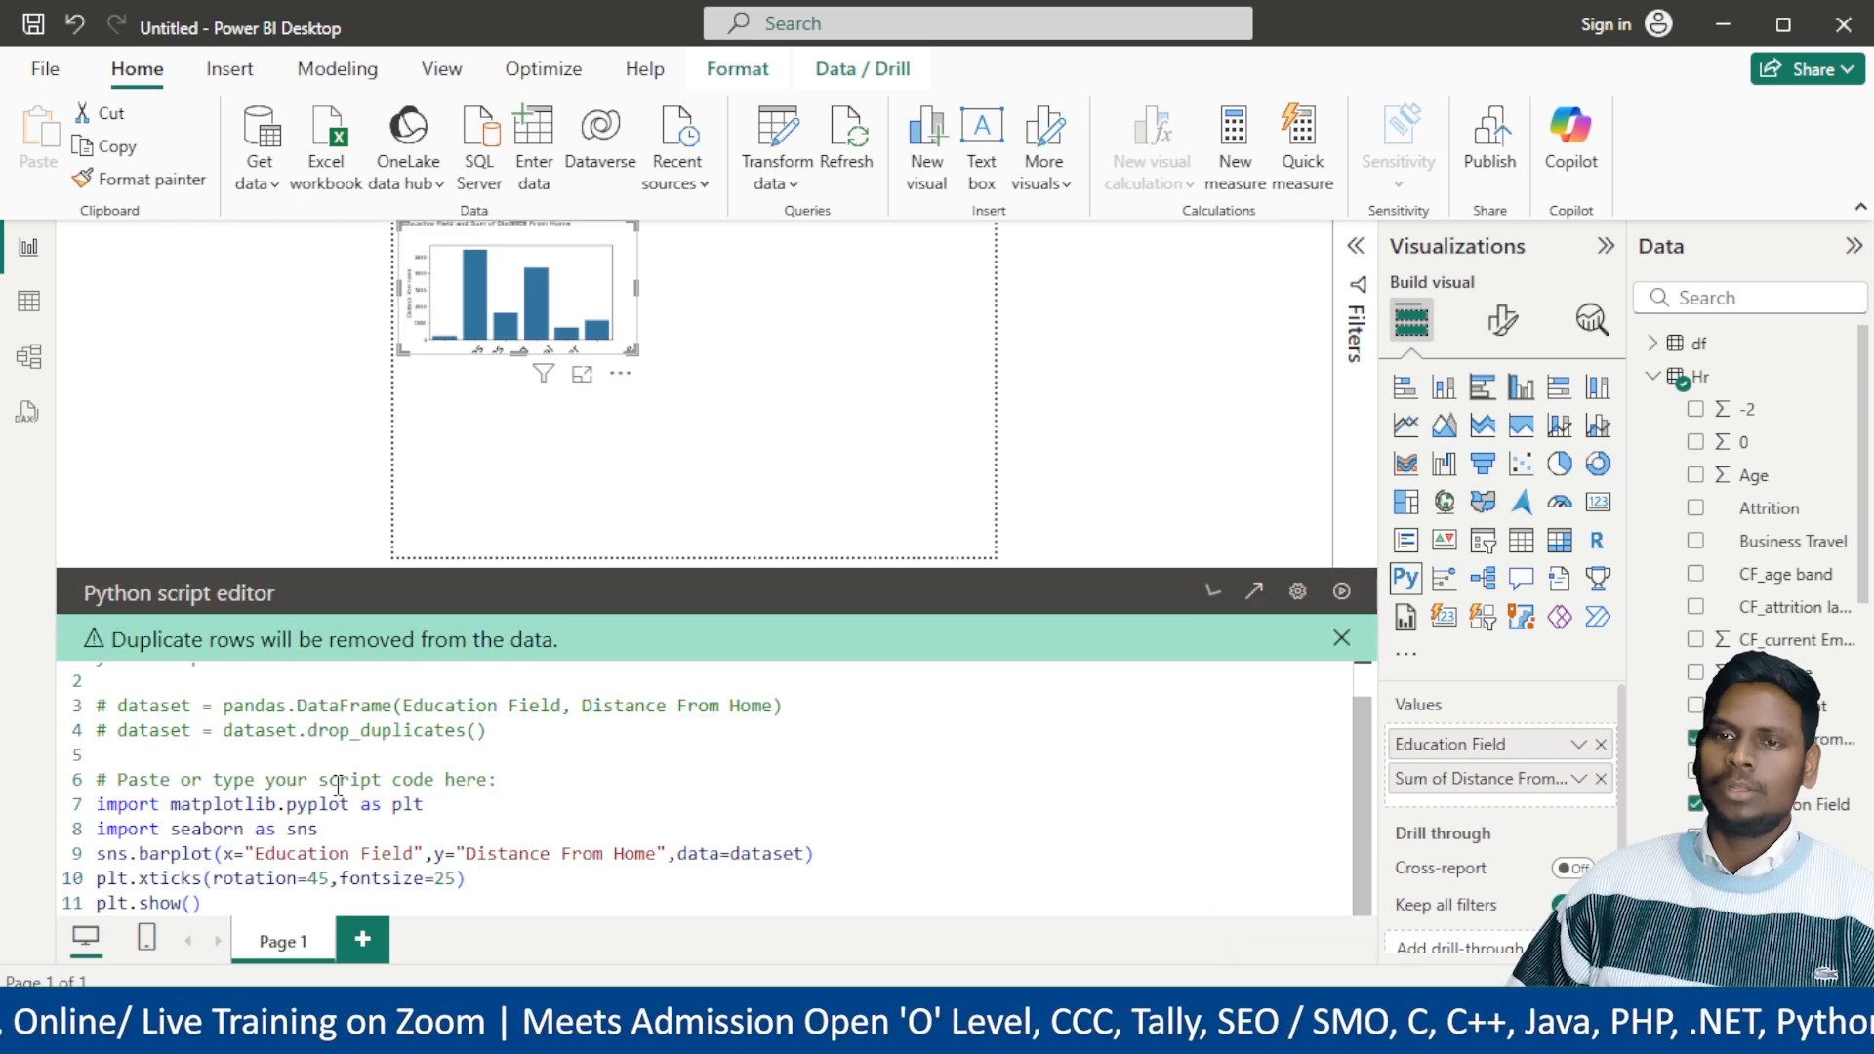
{"action": "left_click", "coordinate": [434, 804]}
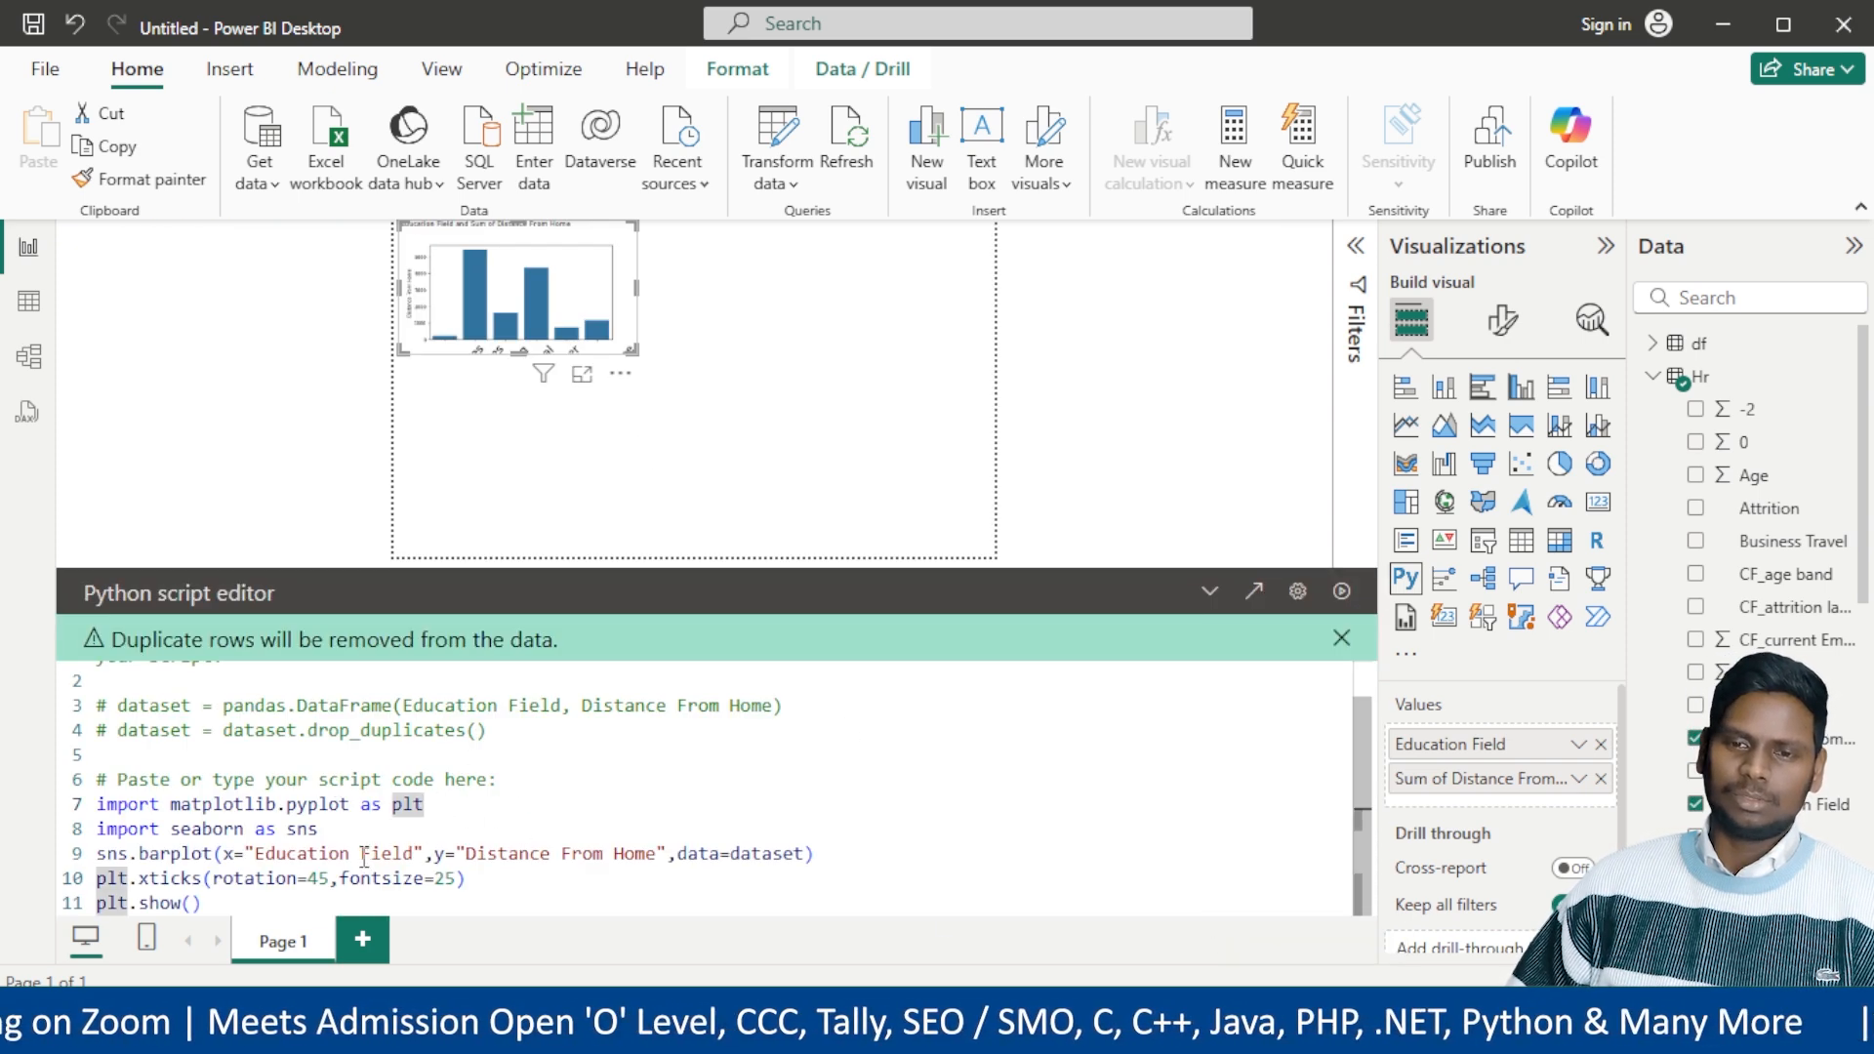
{"action": "left_click", "coordinate": [338, 832]}
{"action": "key", "text": "Return"}
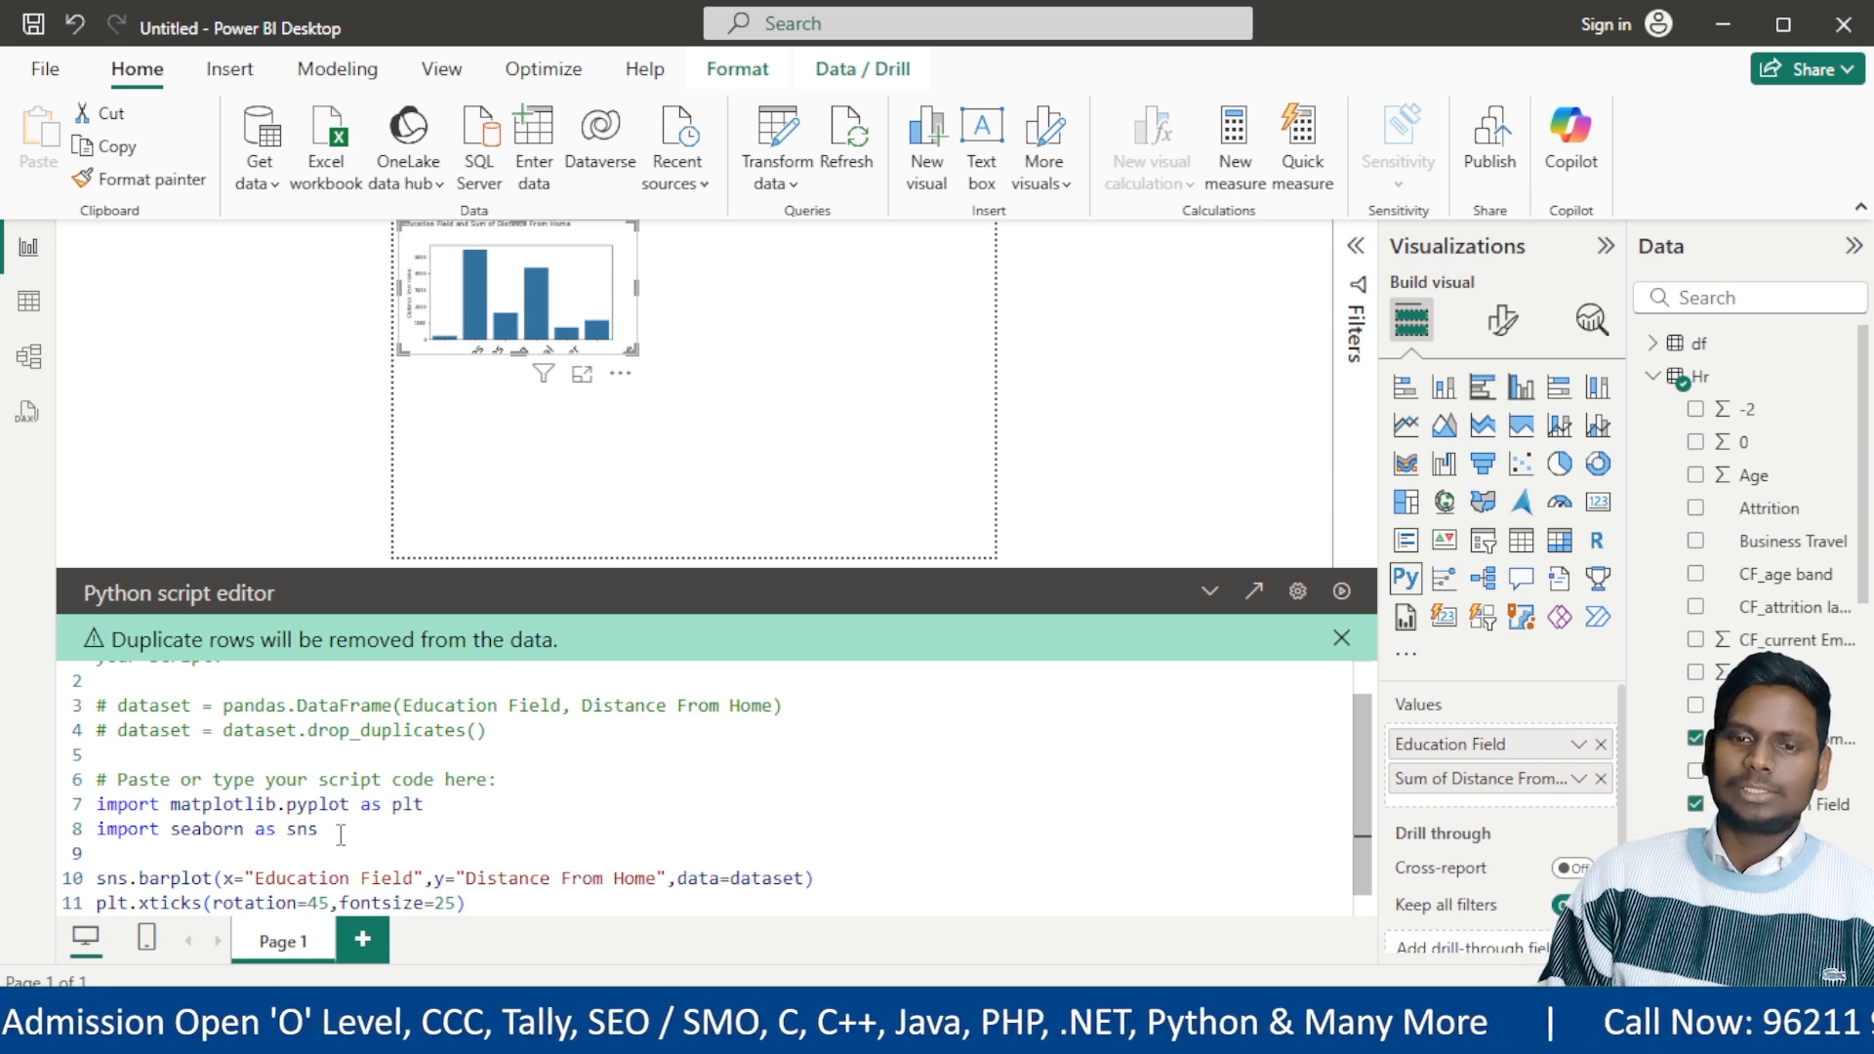